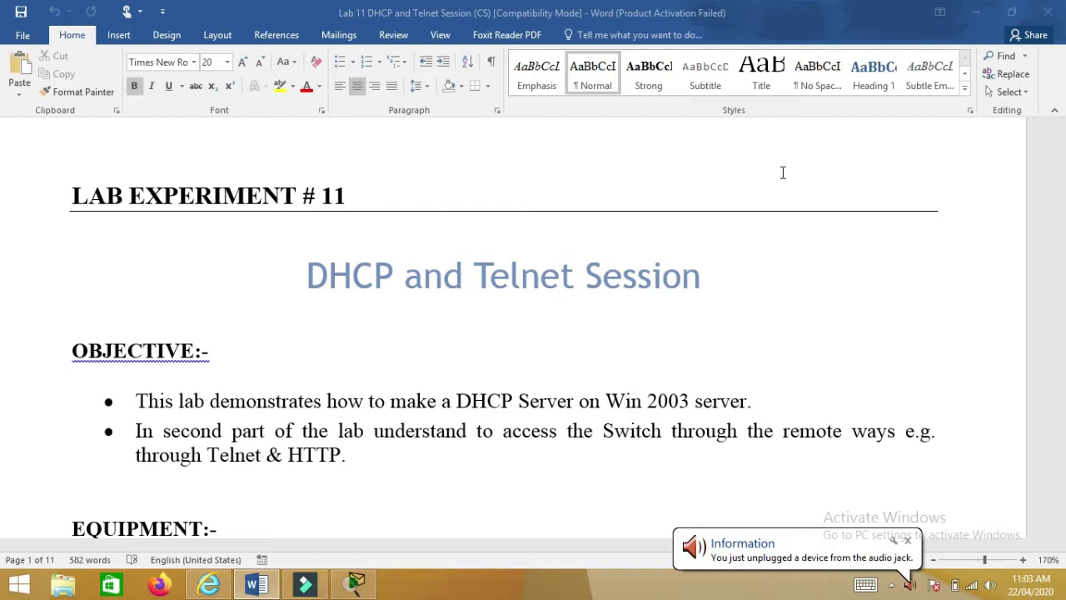
# - Highlight the first DHCP-server objective and the title words 'DHCP' and 'Telnet Session', then scroll toward THEORY
pyautogui.moveTo(137, 400); pyautogui.dragTo(757, 404)
pyautogui.scroll(-3, 549, 424)
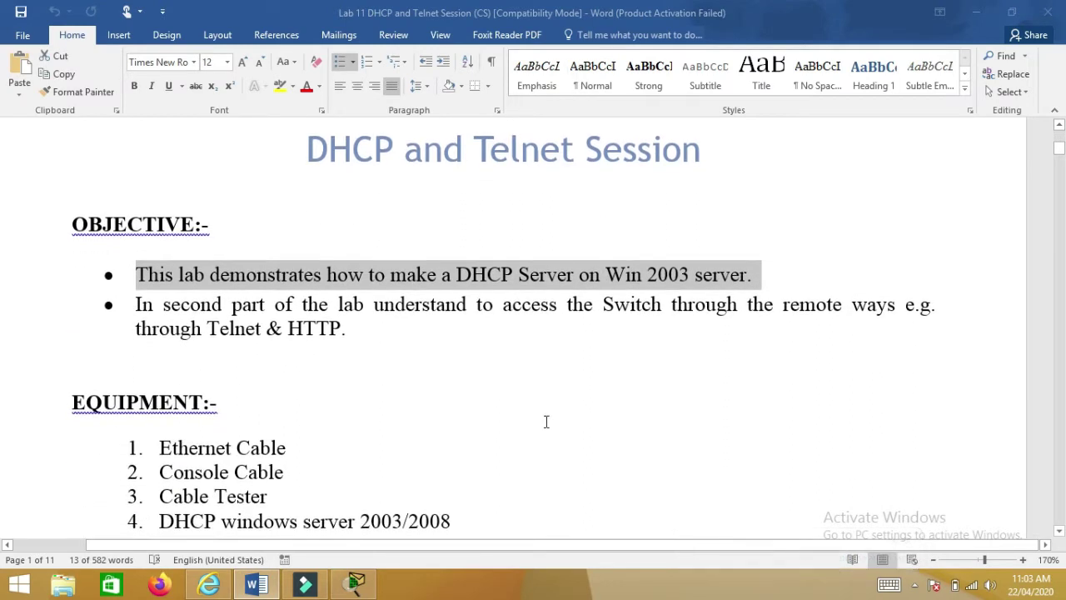
pyautogui.moveTo(306, 147); pyautogui.dragTo(398, 170)
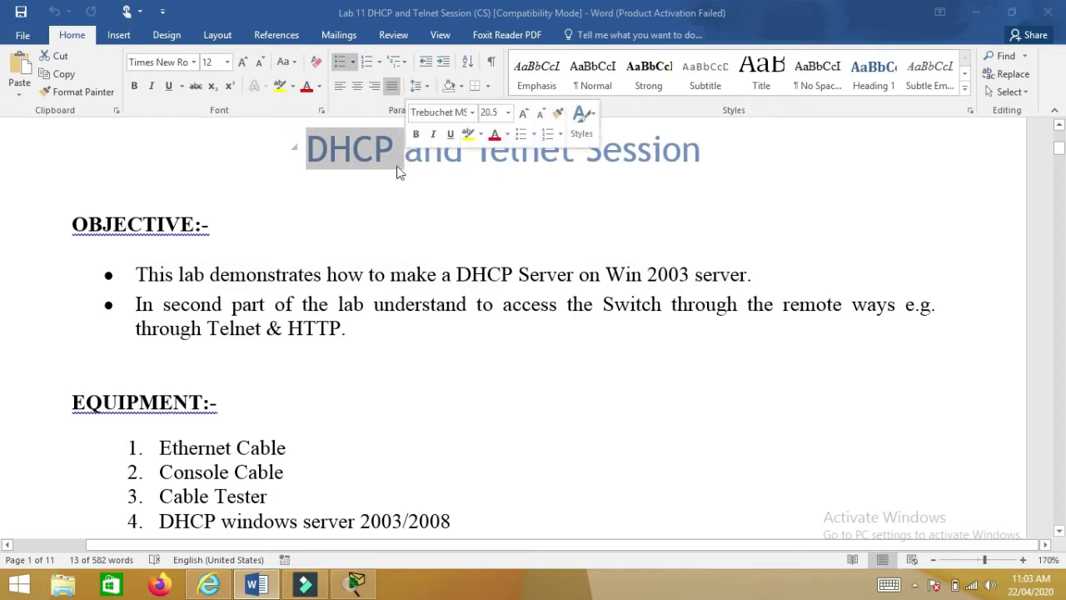
pyautogui.moveTo(475, 154); pyautogui.dragTo(701, 151)
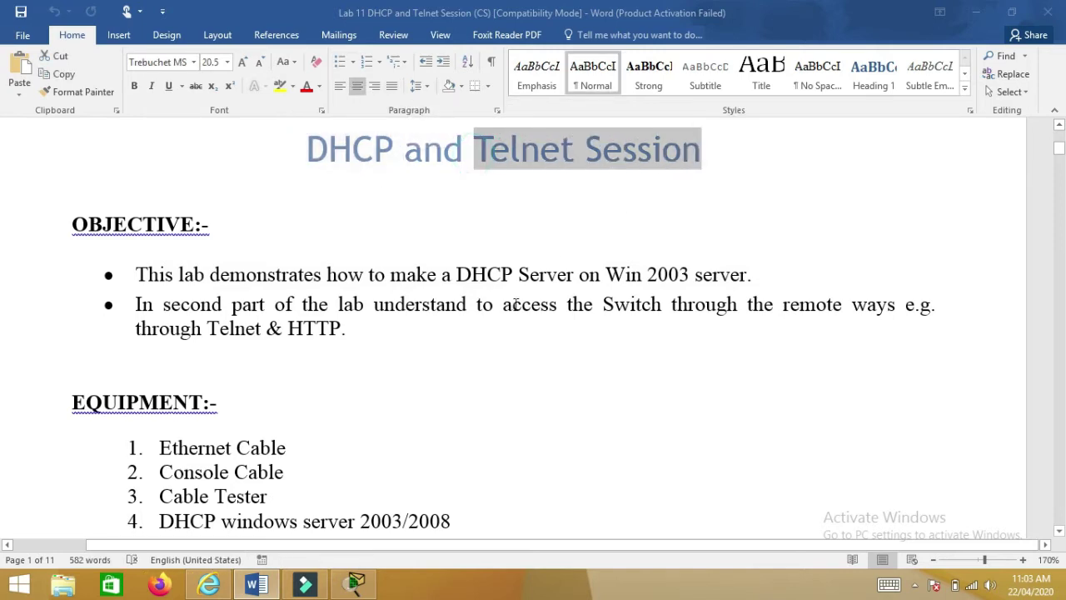
pyautogui.scroll(-7, 502, 310)
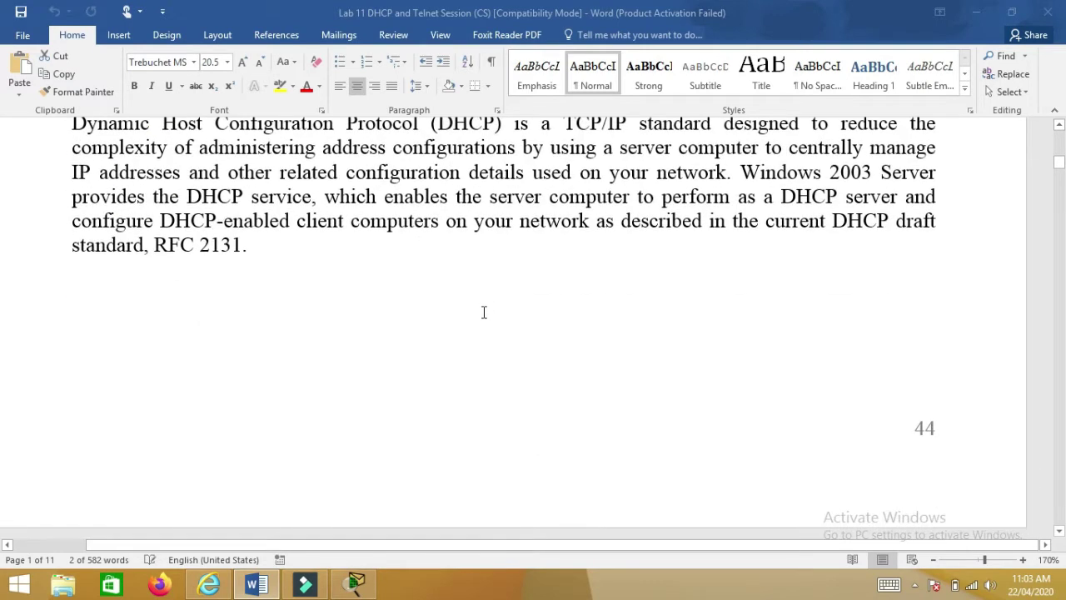
pyautogui.scroll(1, 478, 318)
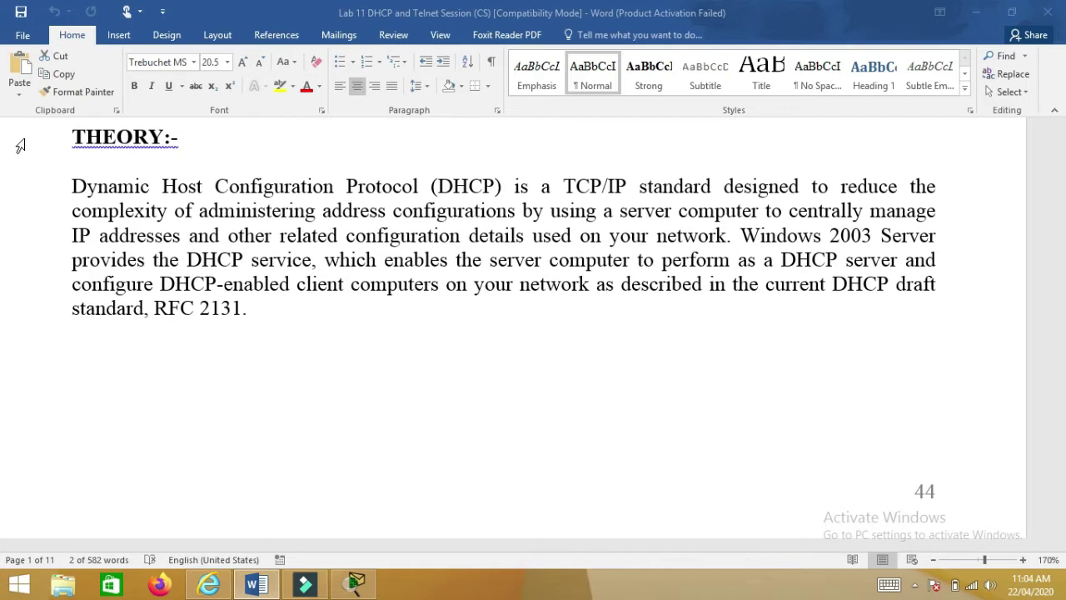
# - Scroll past the DHCP server settings table and diagram to PROCEDURE AND OBSERVATION on page 3
pyautogui.scroll(-10, 20, 150)
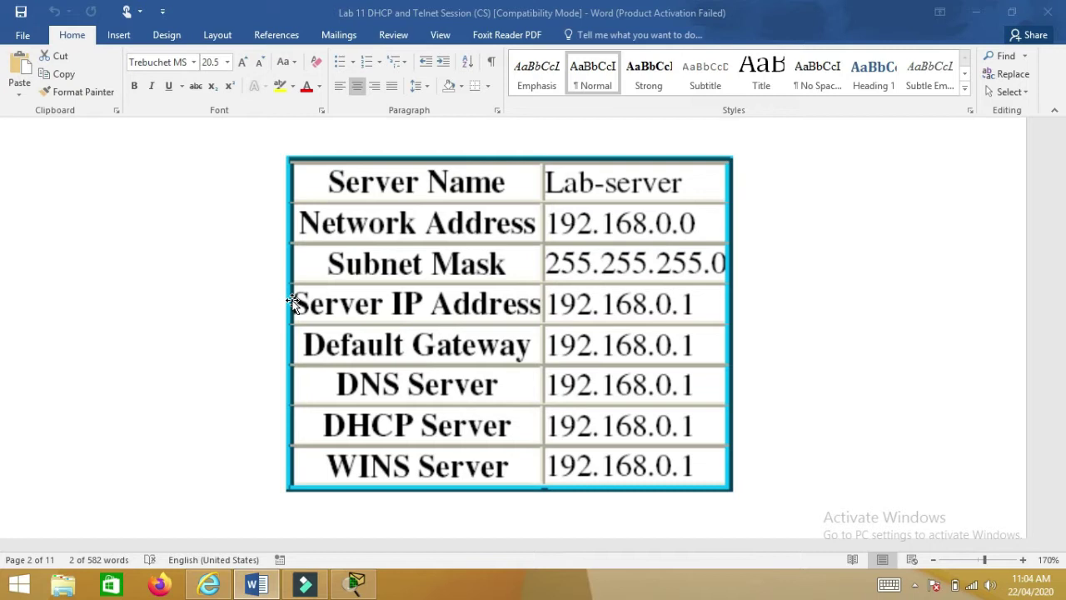
pyautogui.scroll(-6, 291, 303)
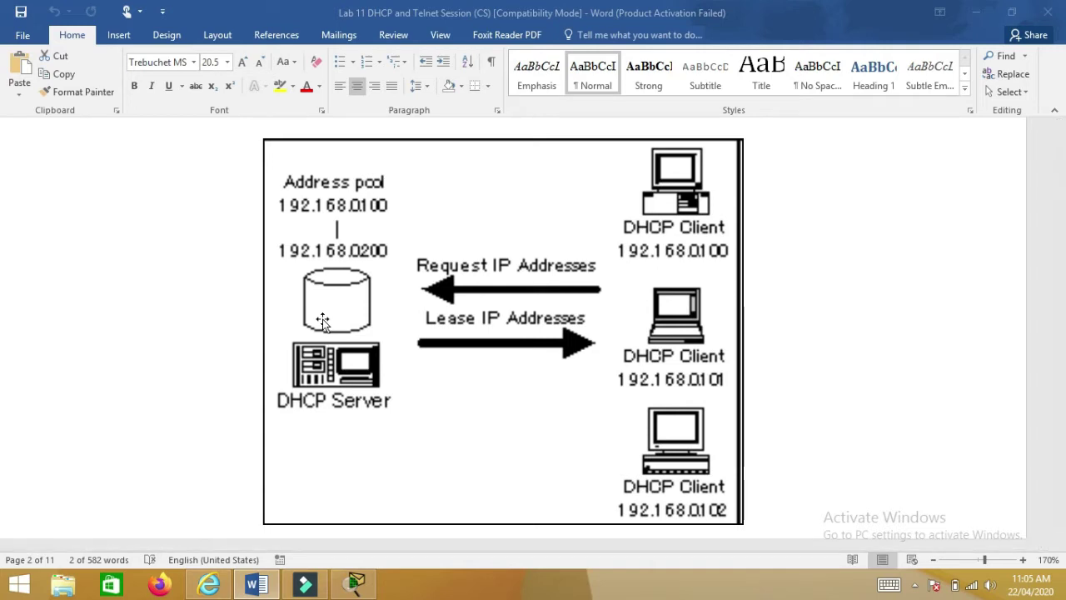
pyautogui.scroll(-5, 324, 320)
pyautogui.scroll(-18, 326, 319)
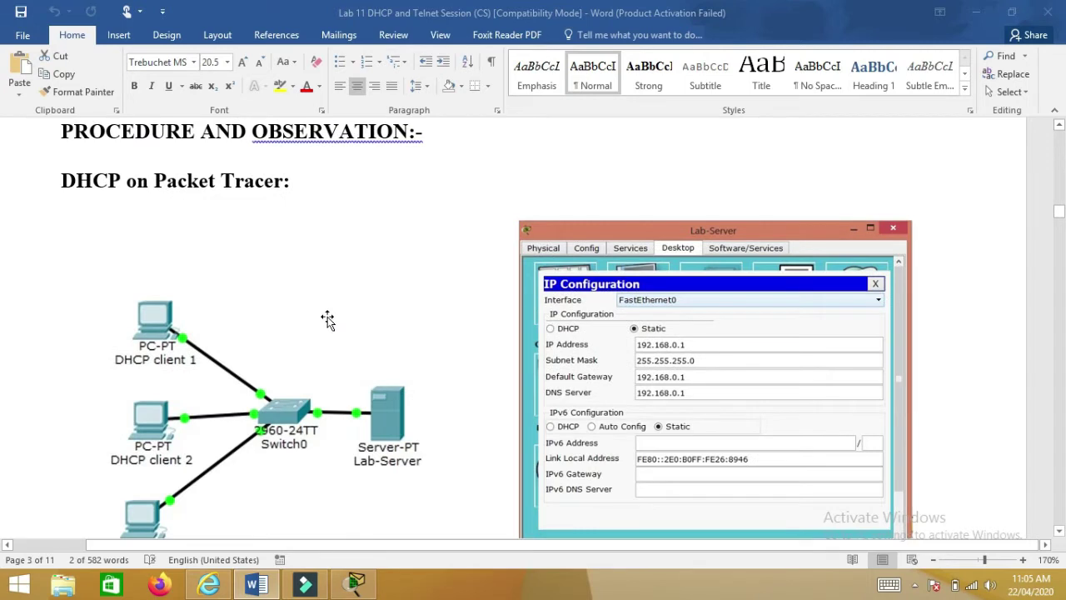
# - Scroll to page 4's DHCP on Windows Server 2003/2008 Networking Services and New Scope Wizard screenshots
pyautogui.scroll(2, 324, 314)
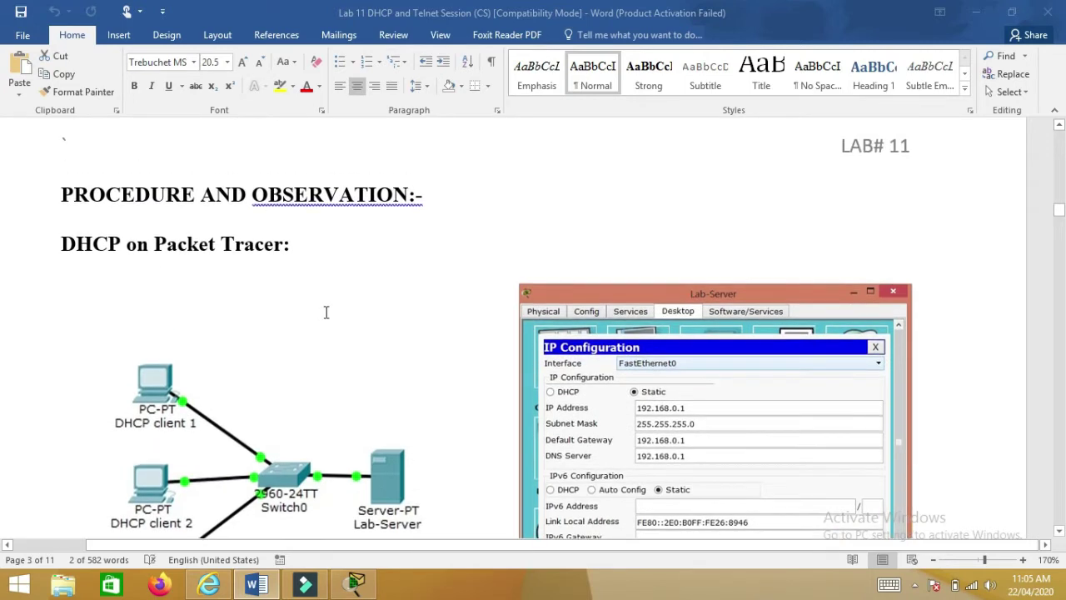
pyautogui.scroll(-2, 319, 323)
pyautogui.scroll(-20, 320, 323)
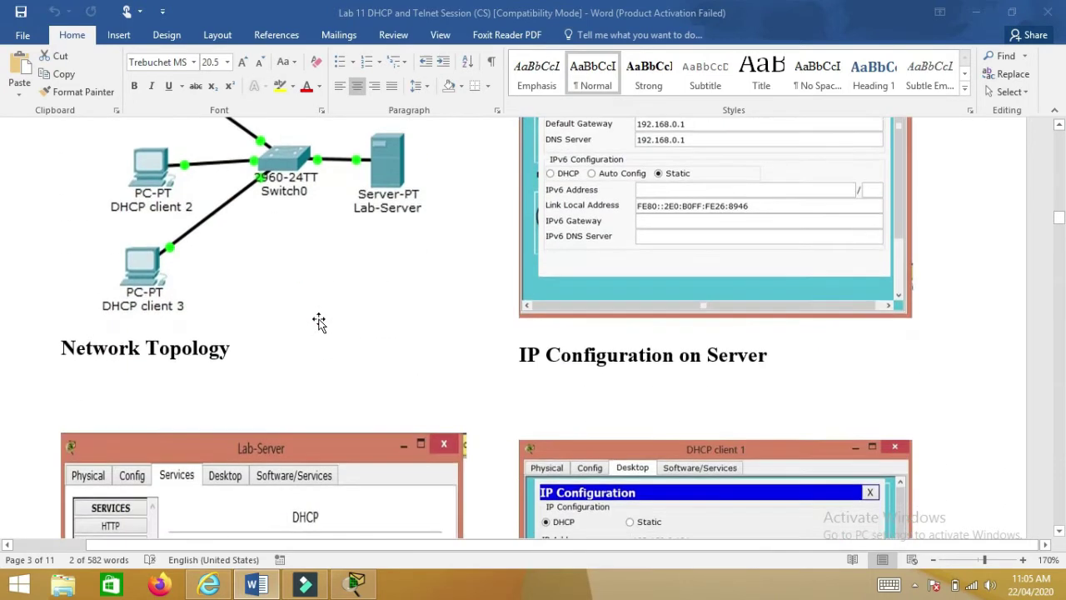
pyautogui.scroll(-10, 324, 335)
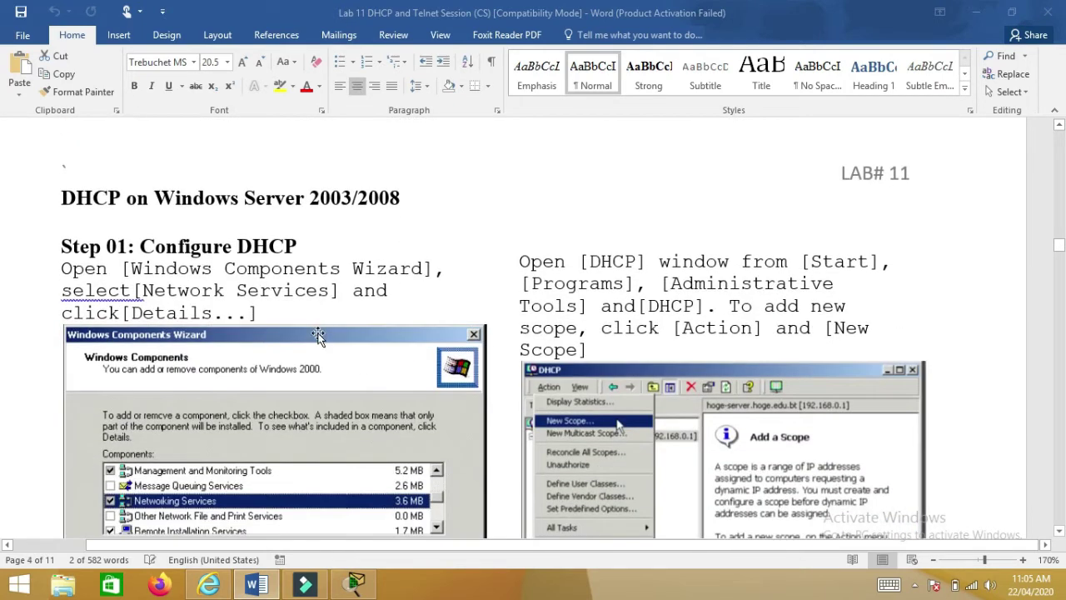
pyautogui.scroll(-4, 317, 331)
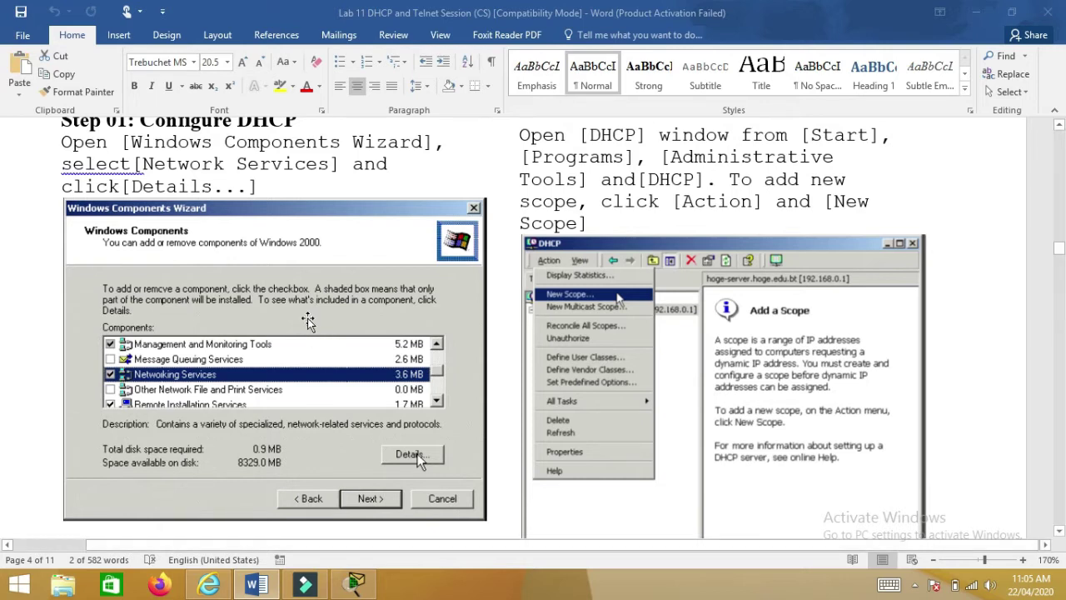
pyautogui.scroll(-1, 198, 333)
pyautogui.scroll(-1, 196, 333)
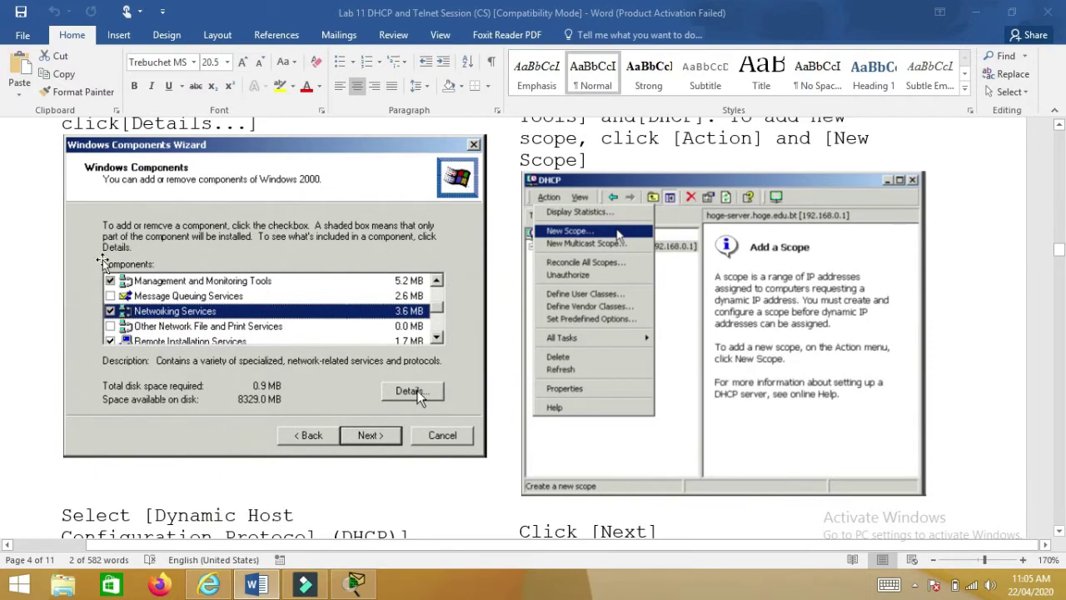
pyautogui.scroll(-2, 163, 326)
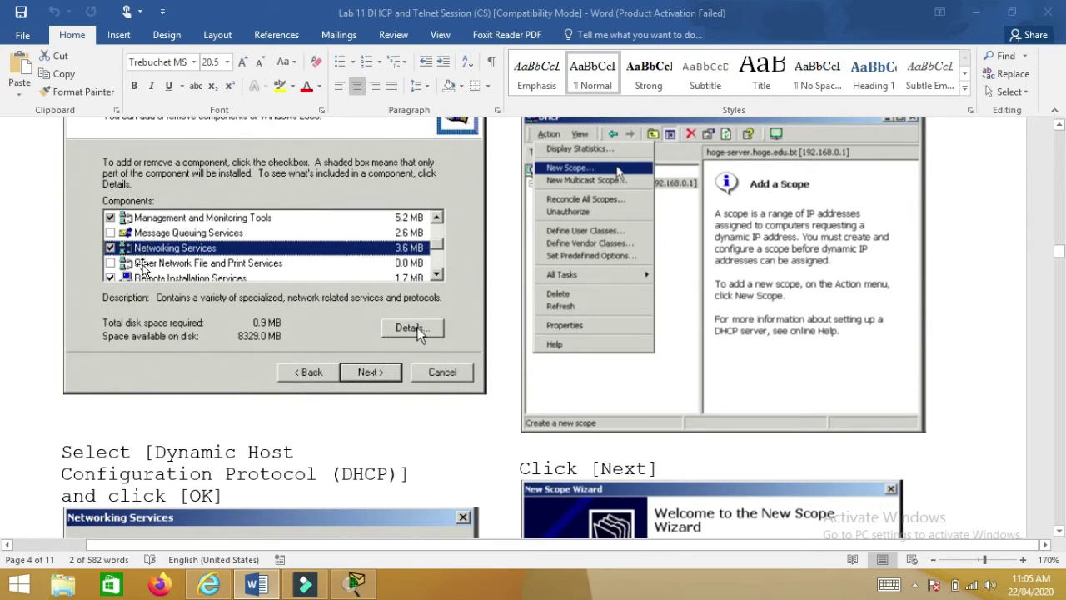
pyautogui.scroll(-5, 141, 268)
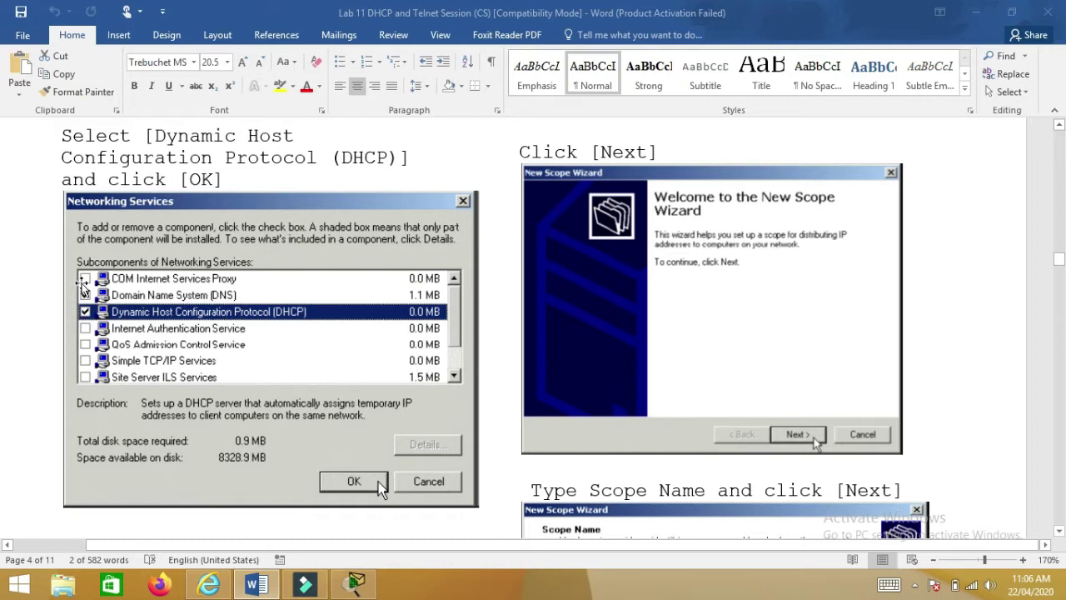
# - Scroll through pages 5–6 to Completing the New Scope Wizard and the DHCP scope options list
pyautogui.scroll(-5, 85, 315)
pyautogui.scroll(3, 87, 321)
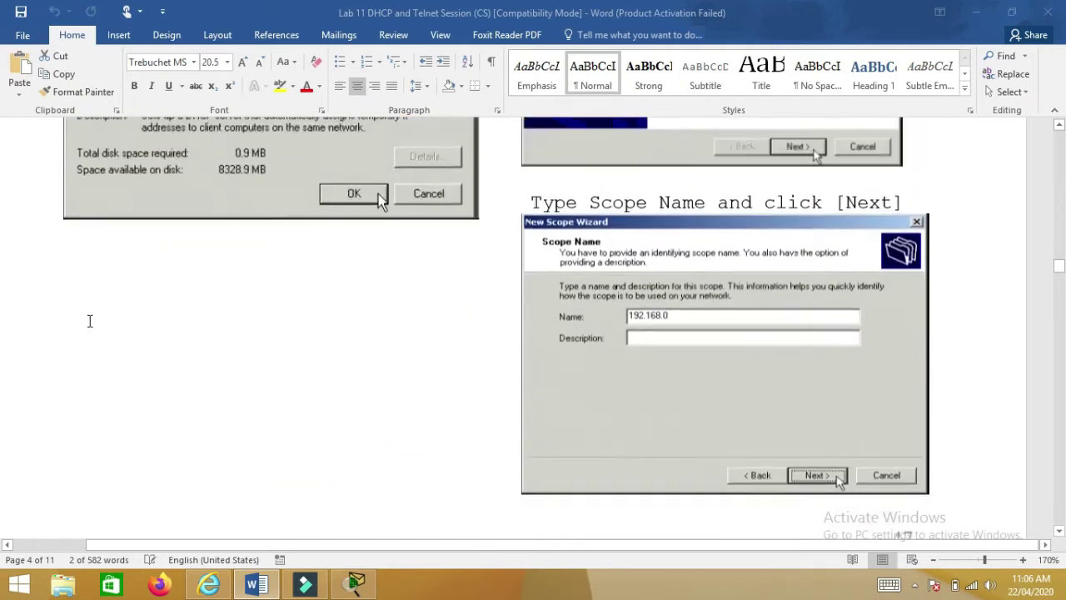
pyautogui.scroll(-2, 107, 331)
pyautogui.scroll(7, 107, 331)
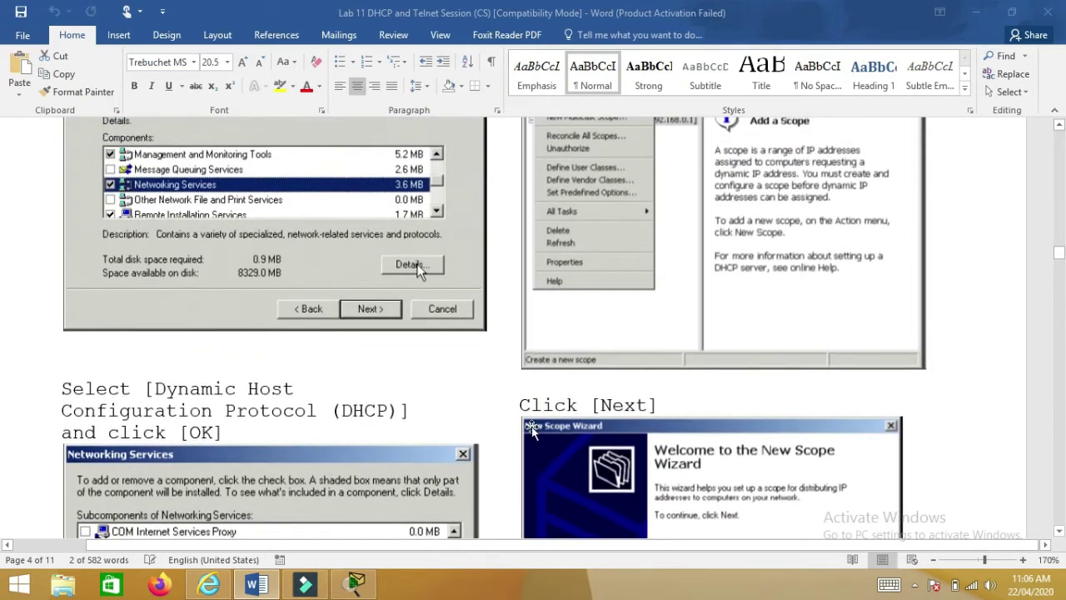
pyautogui.scroll(-4, 529, 428)
pyautogui.scroll(-12, 529, 429)
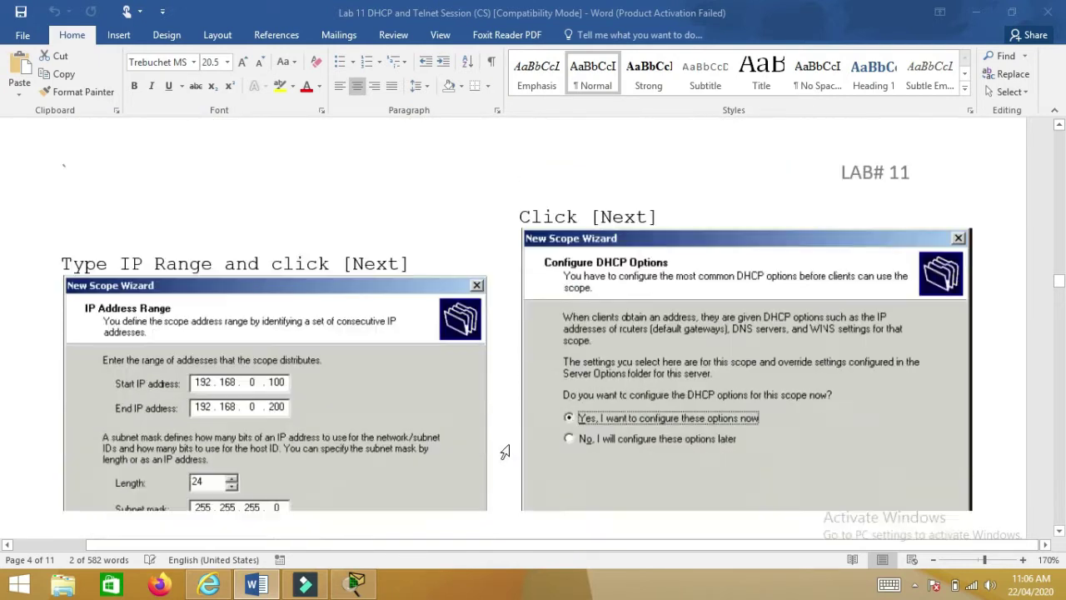
pyautogui.scroll(-2, 498, 457)
pyautogui.scroll(2, 498, 458)
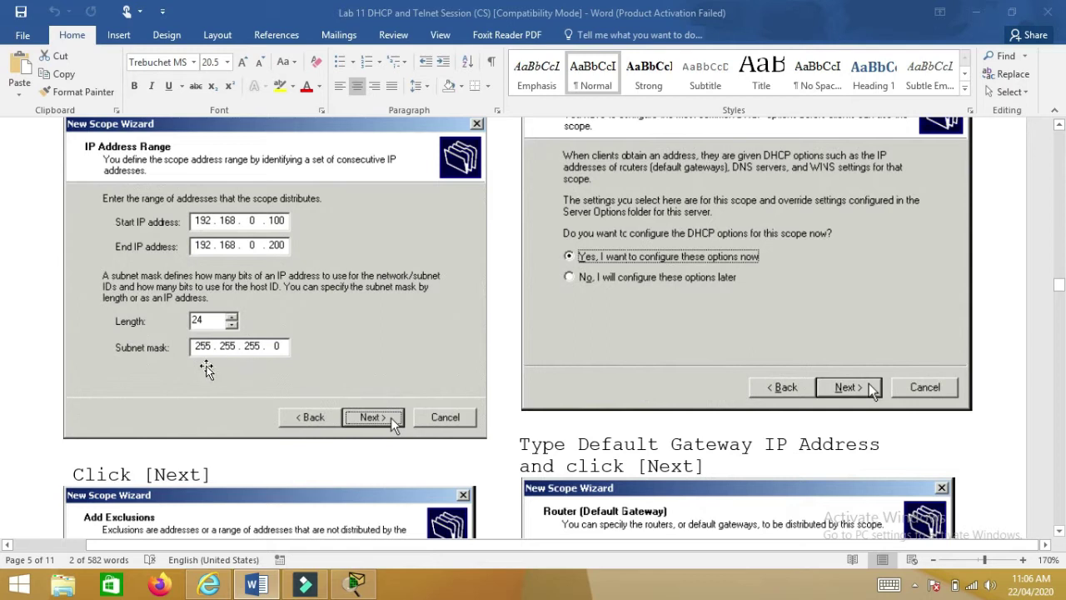
pyautogui.scroll(-10, 206, 369)
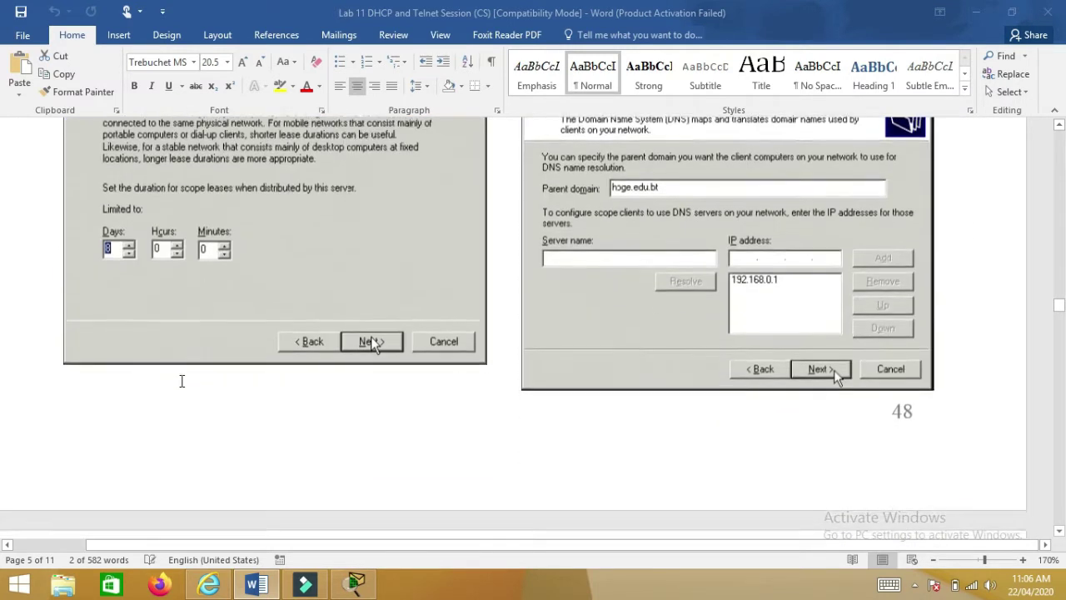
pyautogui.scroll(-6, 181, 381)
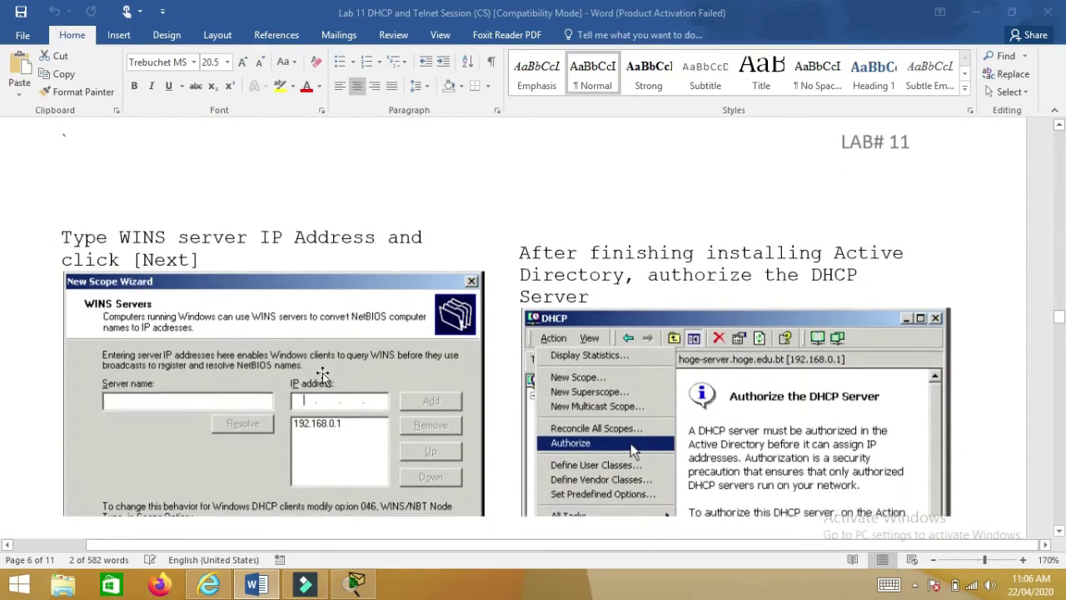
pyautogui.scroll(-8, 322, 375)
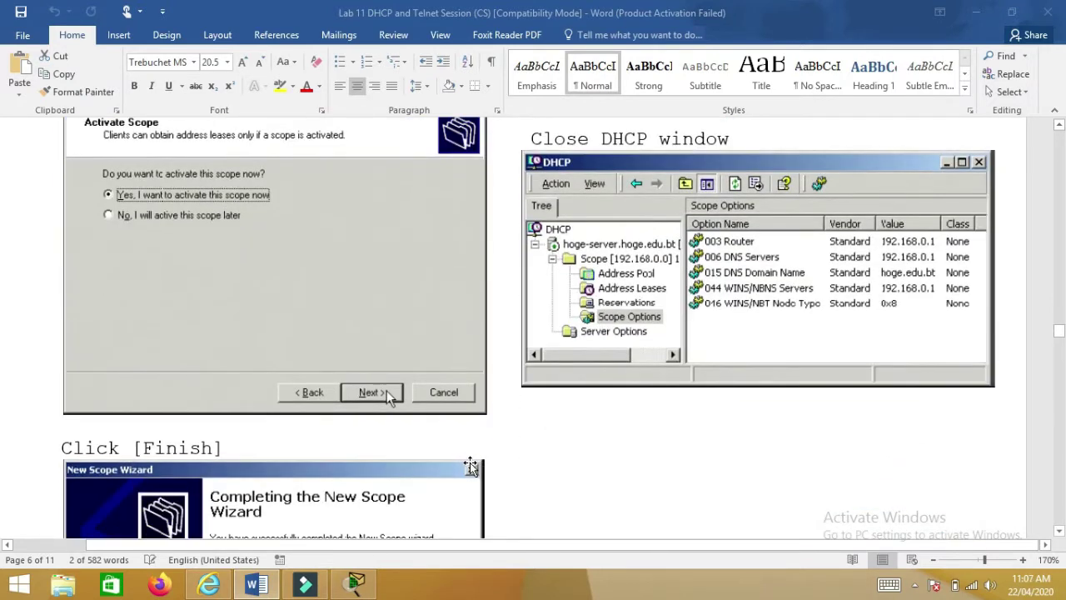
pyautogui.scroll(4, 437, 467)
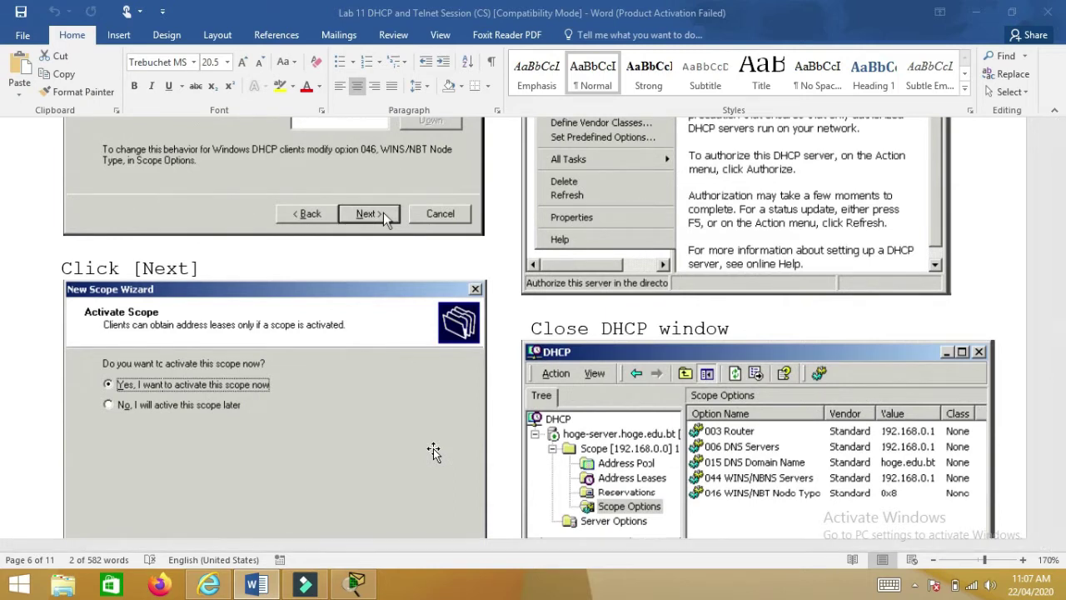
pyautogui.scroll(-18, 433, 450)
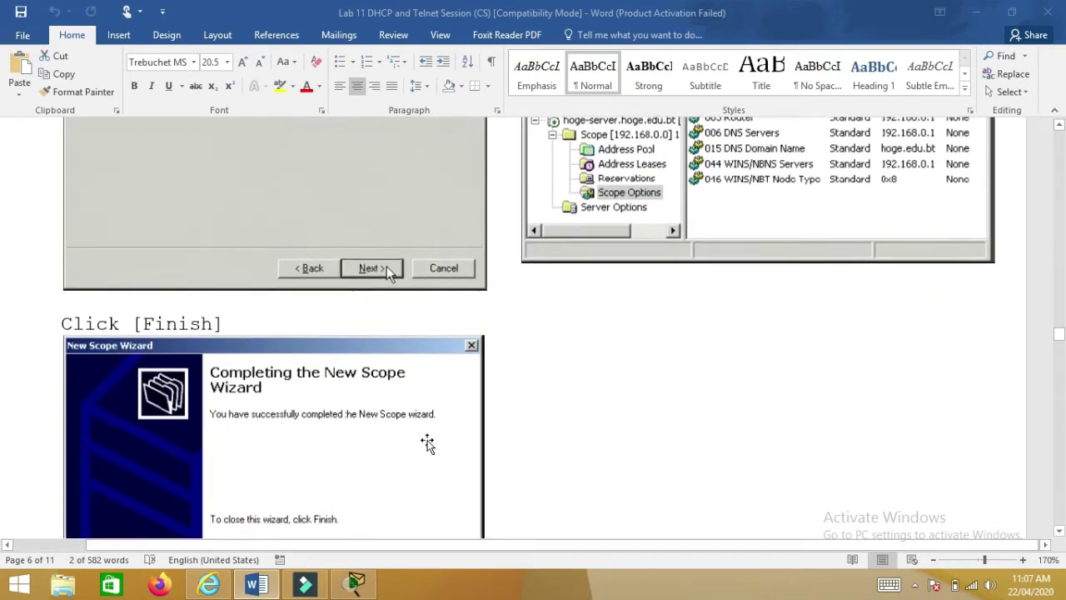
# - Scroll past the ipconfig /release, /renew and /all outputs to page 8's Telnet network topology
pyautogui.scroll(-3, 325, 420)
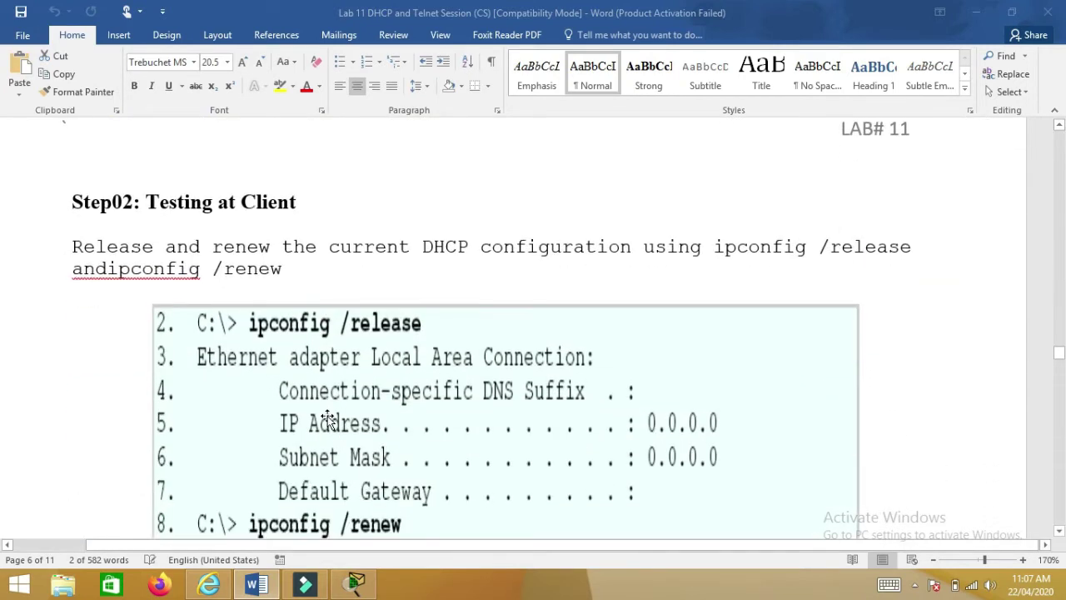
pyautogui.scroll(-3, 325, 419)
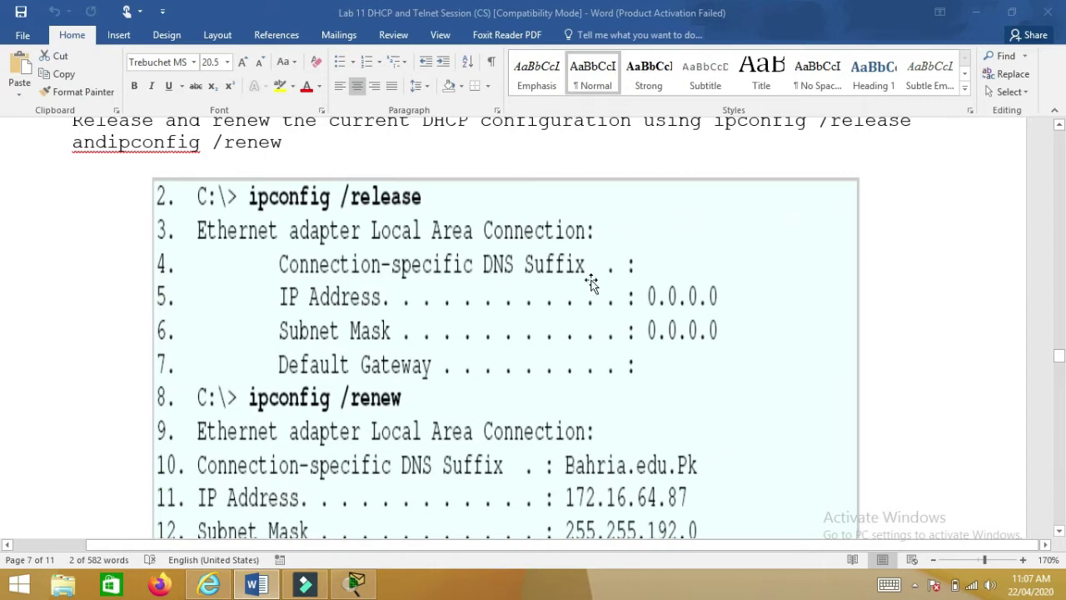
pyautogui.scroll(-2, 553, 331)
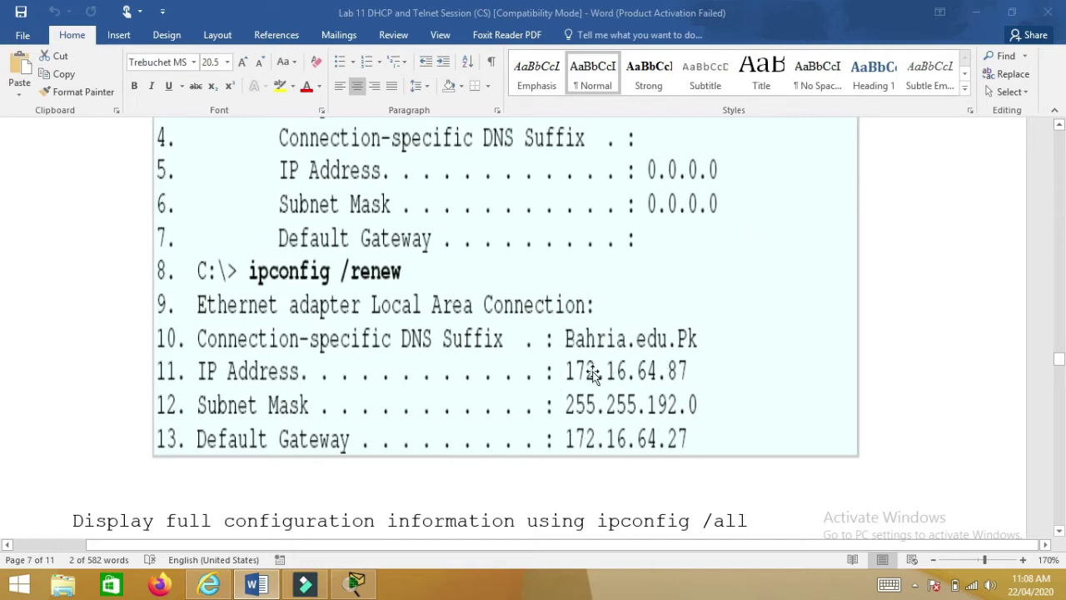
pyautogui.scroll(-3, 630, 388)
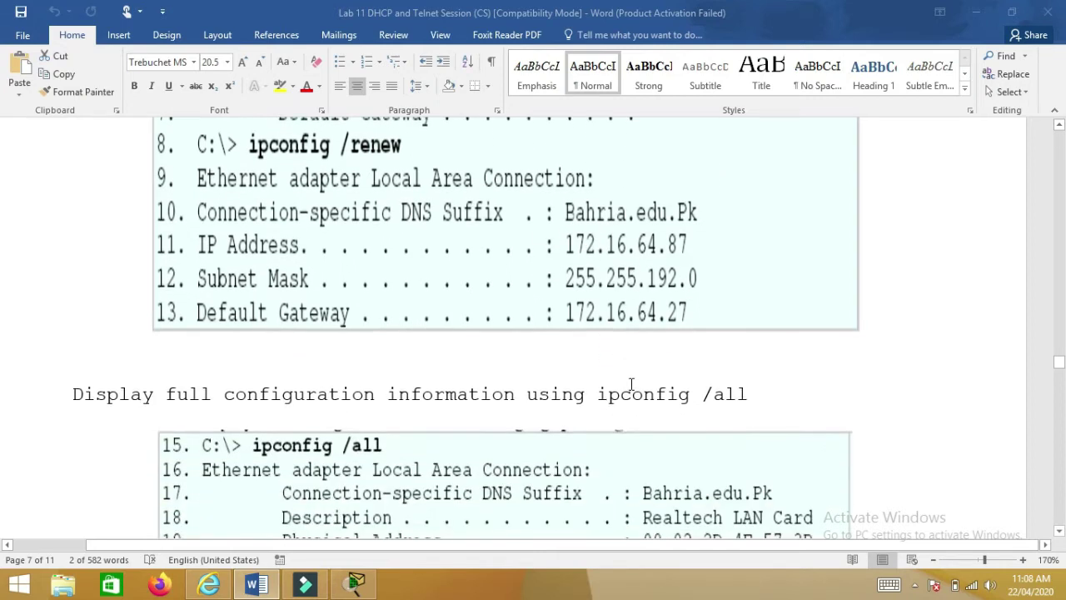
pyautogui.scroll(-3, 611, 398)
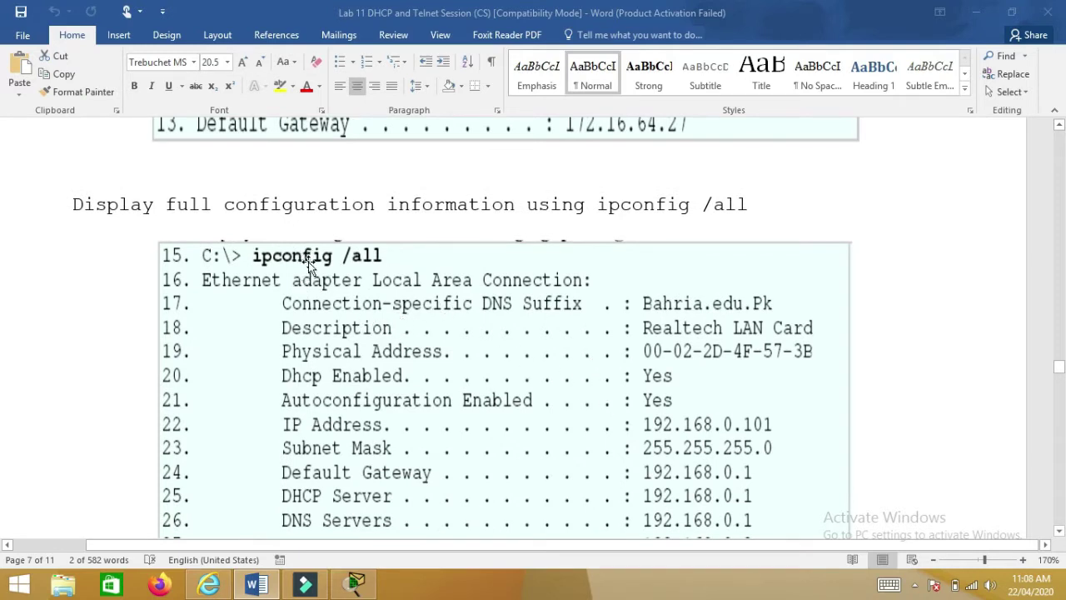
pyautogui.scroll(-2, 308, 260)
pyautogui.scroll(-9, 454, 333)
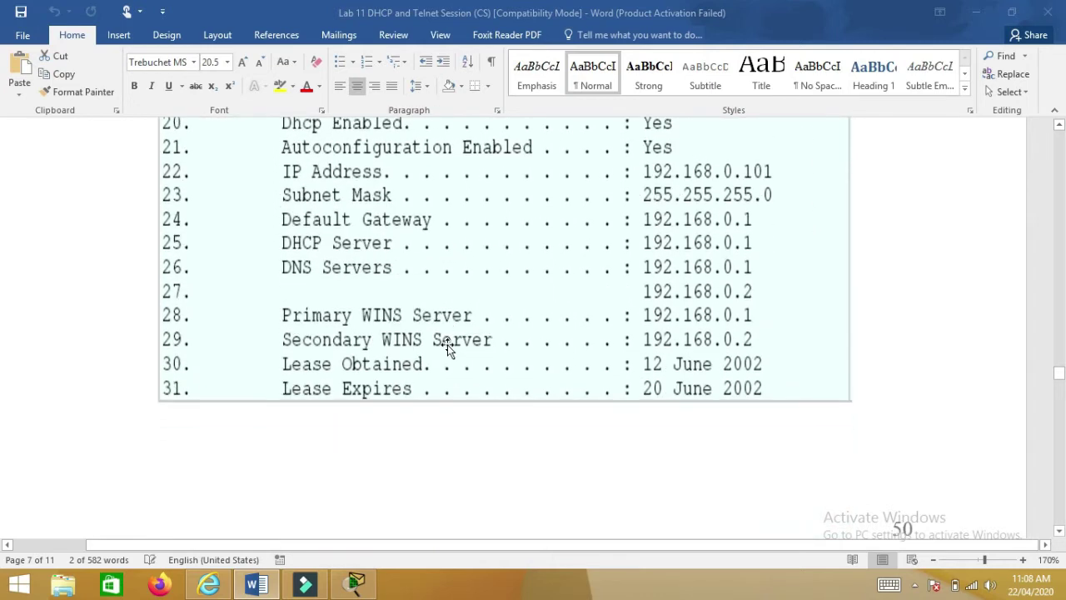
pyautogui.scroll(2, 445, 348)
pyautogui.scroll(4, 445, 350)
pyautogui.scroll(-2, 458, 352)
pyautogui.scroll(1, 397, 369)
pyautogui.scroll(-6, 397, 369)
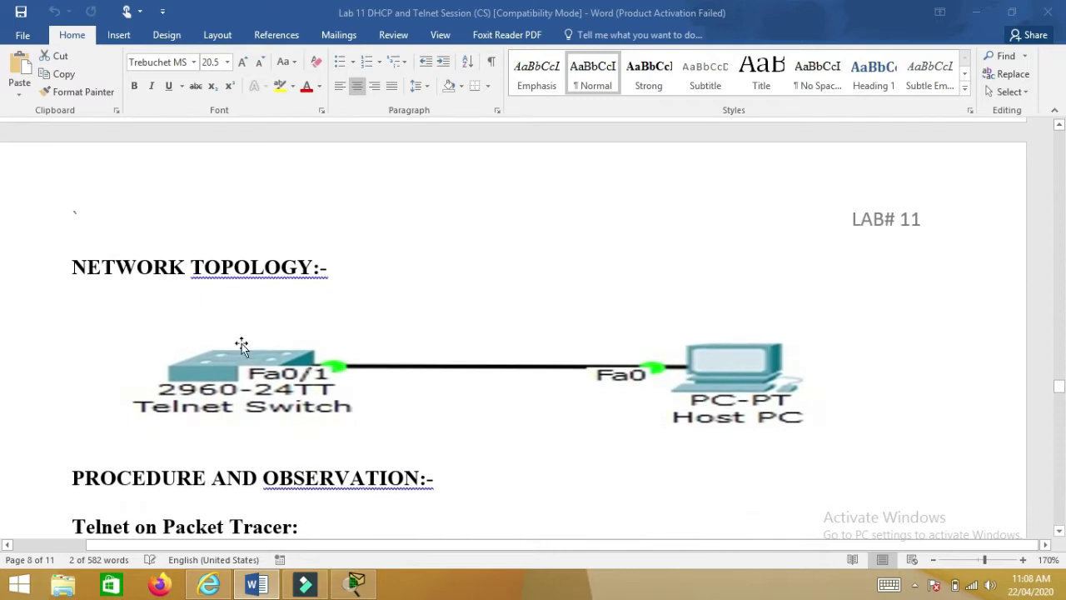
# - Scroll back to page 3's DHCP on Packet Tracer topology with the Lab-Server at 192.168.0.1
pyautogui.scroll(8, 214, 308)
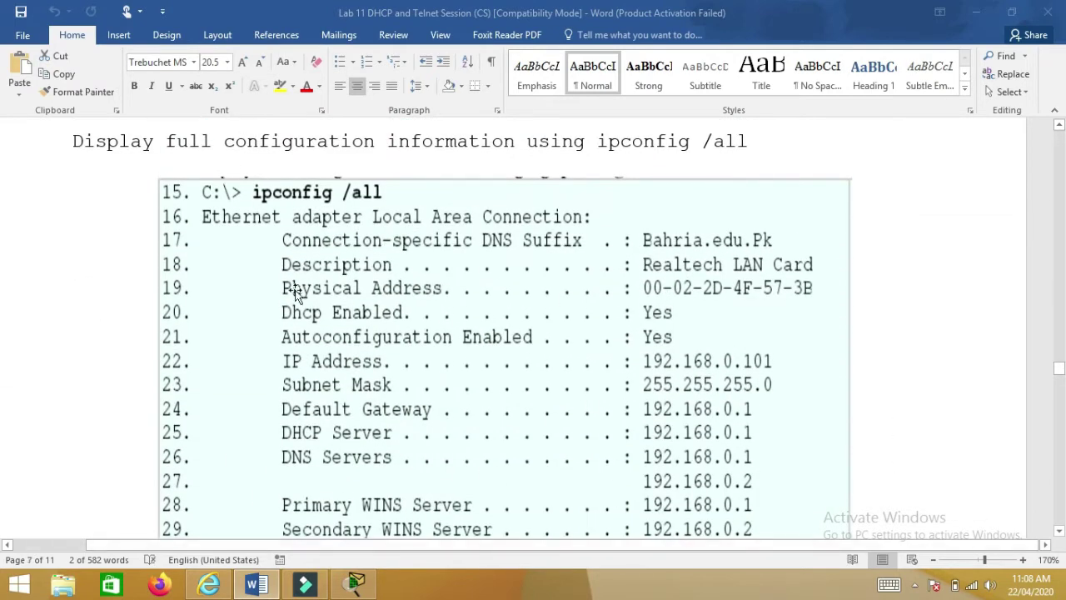
pyautogui.scroll(2, 294, 296)
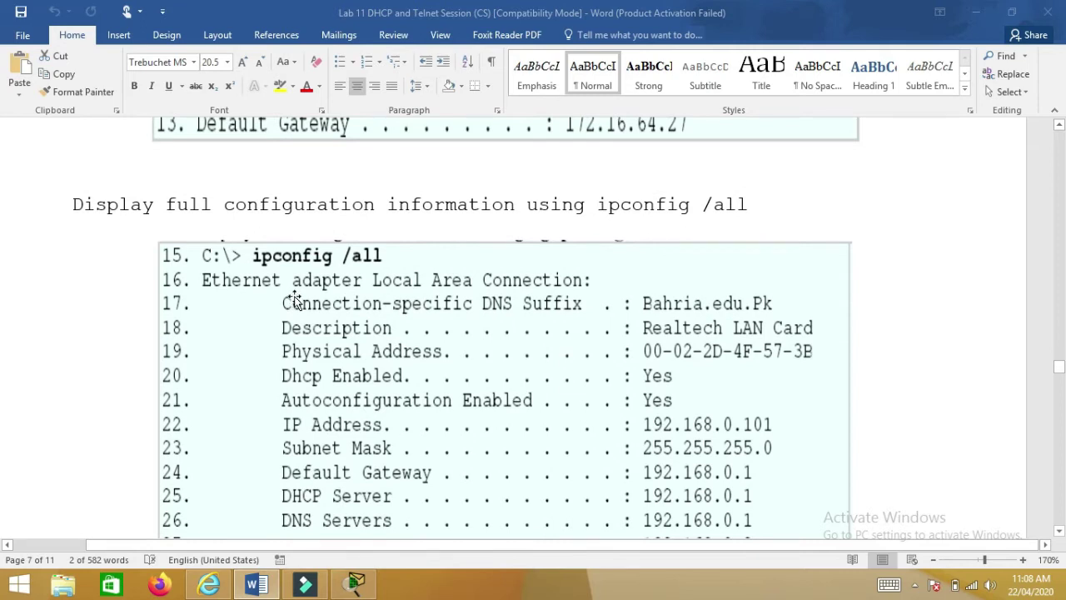
pyautogui.scroll(15, 293, 304)
pyautogui.scroll(12, 293, 346)
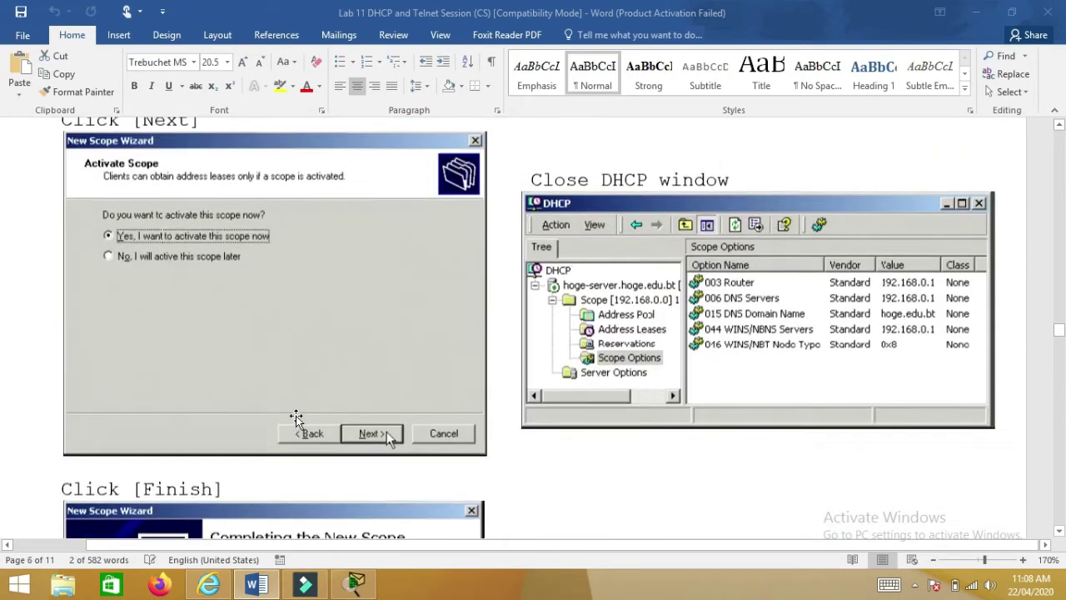
pyautogui.scroll(12, 298, 423)
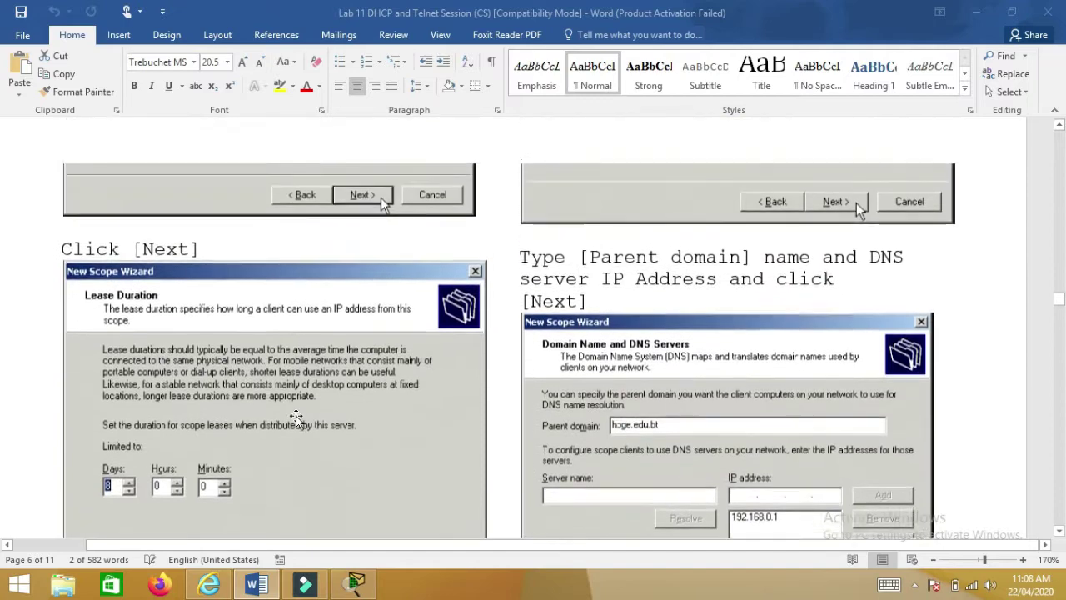
pyautogui.scroll(12, 297, 423)
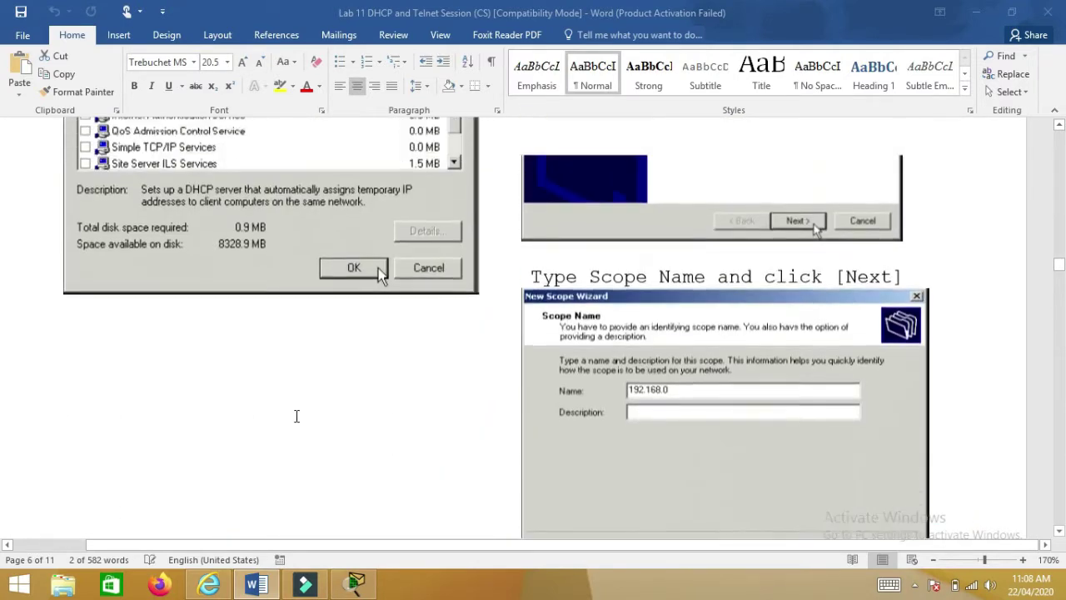
pyautogui.scroll(10, 297, 423)
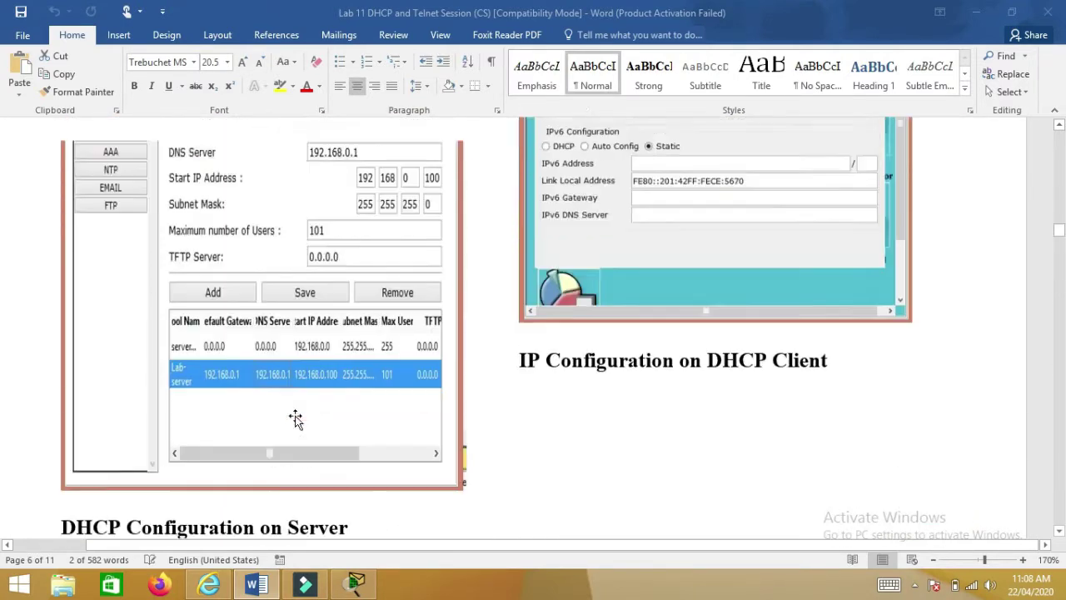
pyautogui.scroll(-3, 271, 356)
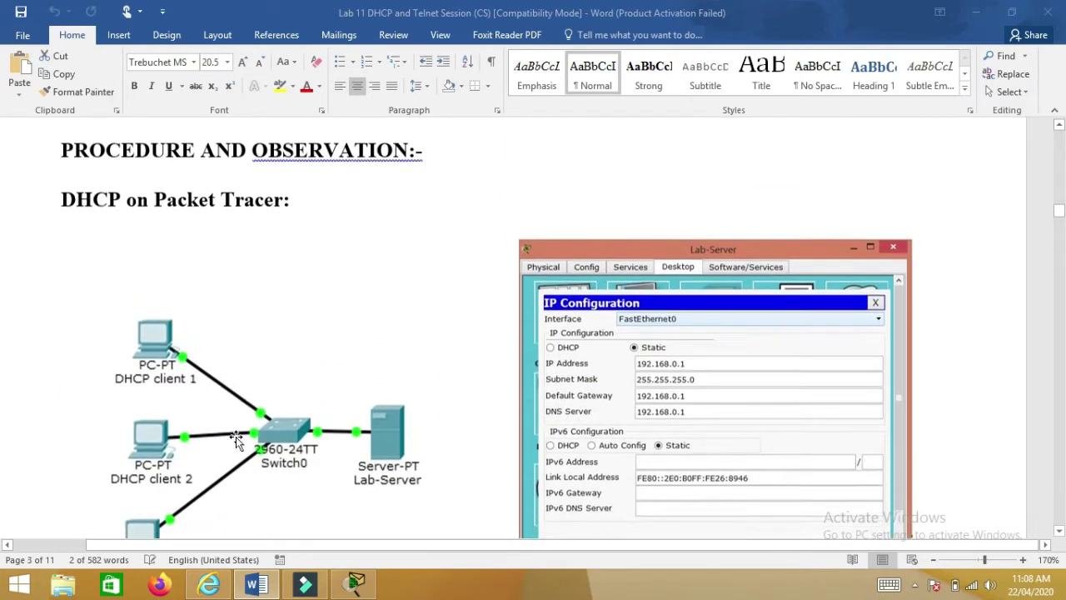
pyautogui.click(355, 583)
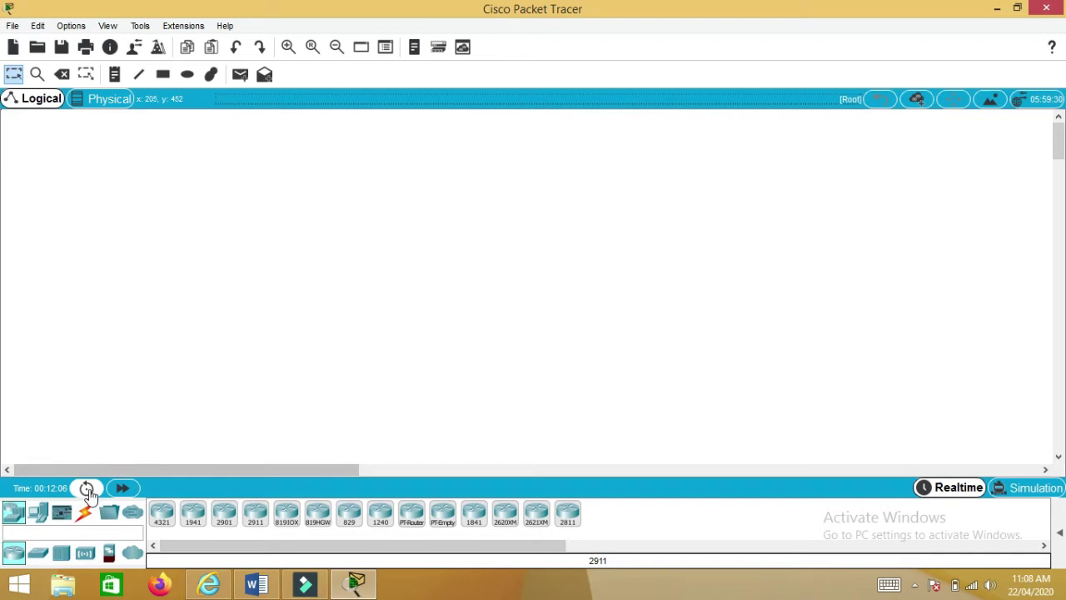
# - Place a Server-PT device, Server0, in the centre of the empty workspace
pyautogui.click(10, 518)
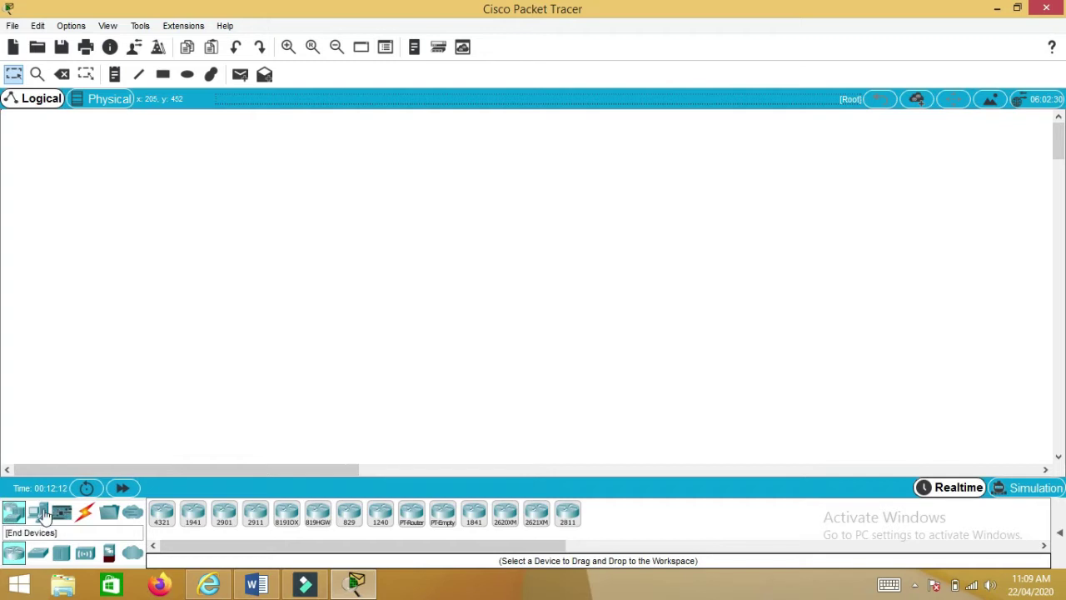
pyautogui.click(37, 518)
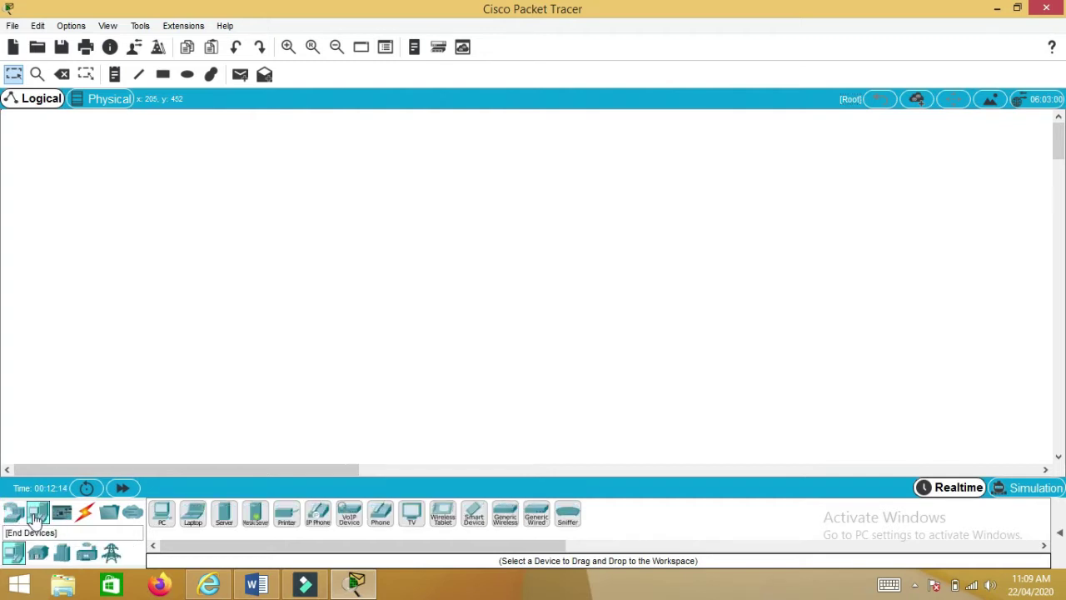
pyautogui.click(223, 514)
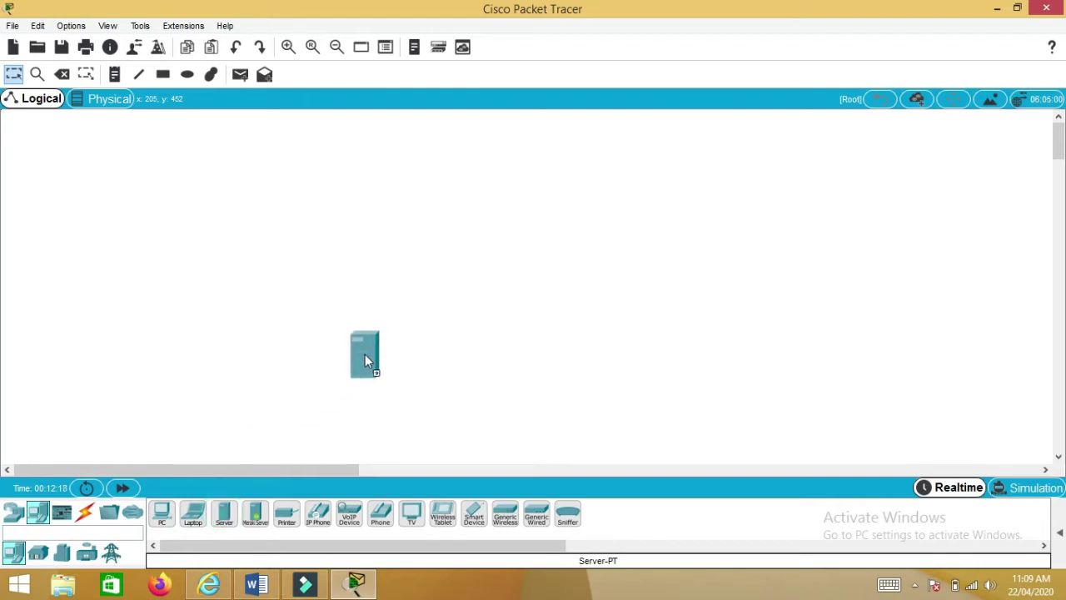
pyautogui.click(555, 235)
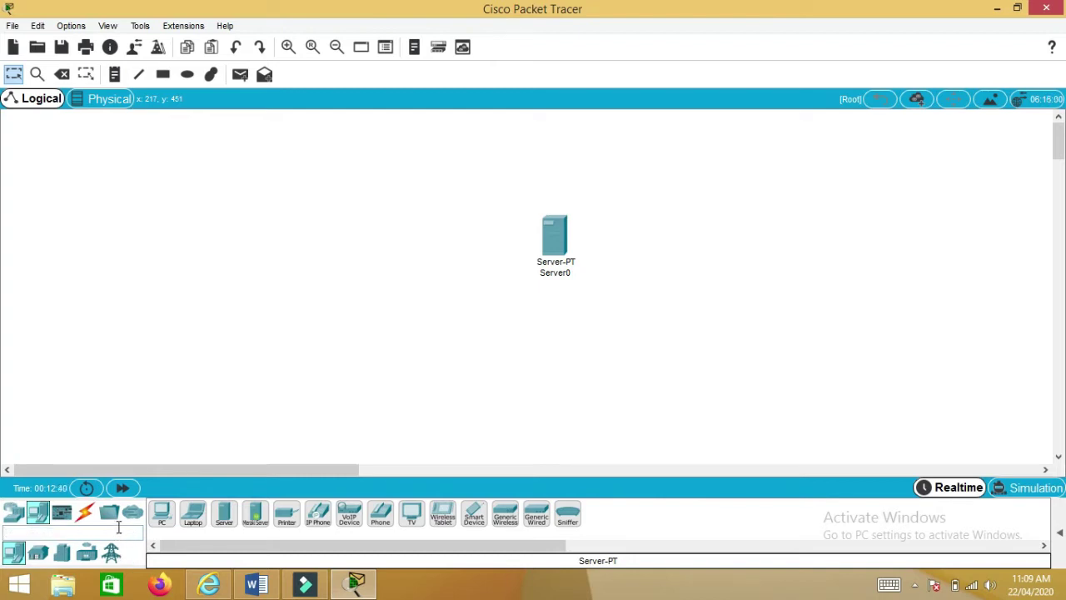
# - Add PC0, Laptop0, PC1 and Laptop1 to the workspace left of Server0
pyautogui.moveTo(161, 516); pyautogui.dragTo(300, 190)
pyautogui.moveTo(194, 516); pyautogui.dragTo(266, 275)
pyautogui.moveTo(162, 513); pyautogui.dragTo(255, 353)
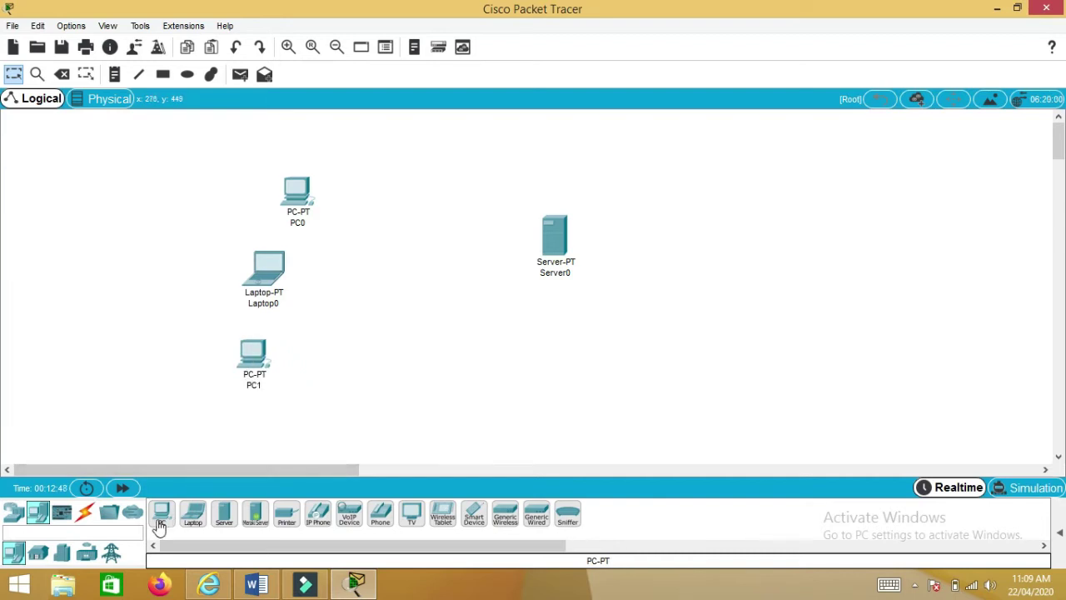
pyautogui.moveTo(193, 514); pyautogui.dragTo(321, 399)
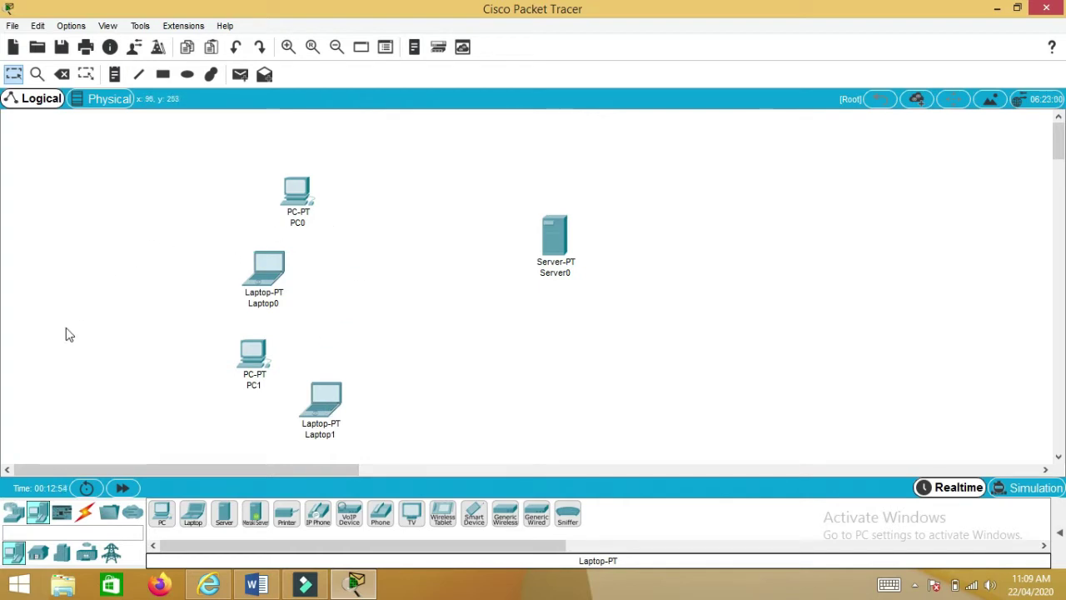
pyautogui.click(13, 512)
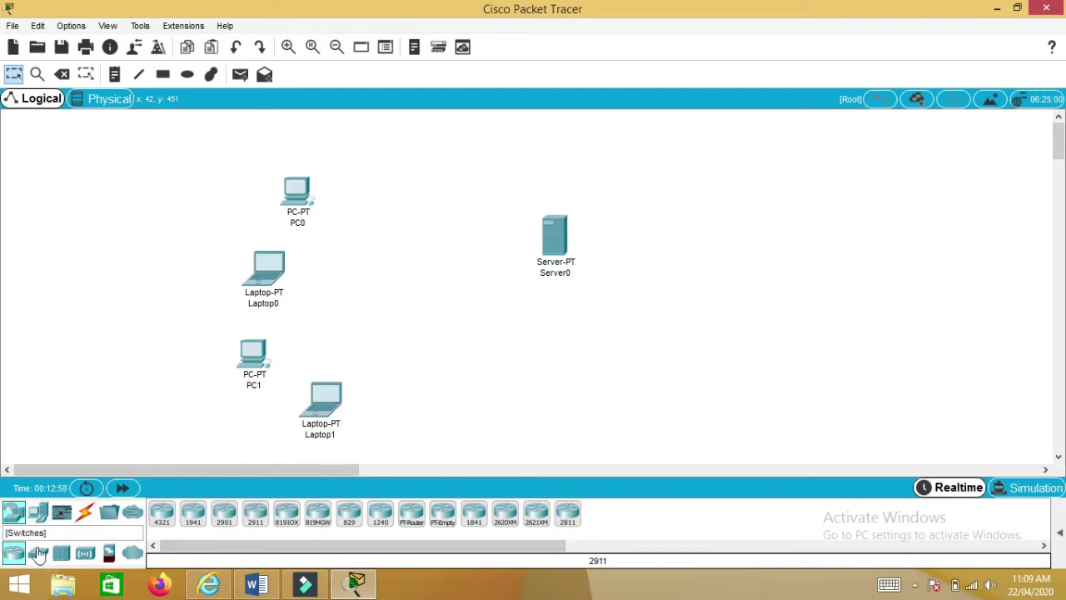
# - Place a 2960 switch, Switch0, between the end devices and the server
pyautogui.click(38, 552)
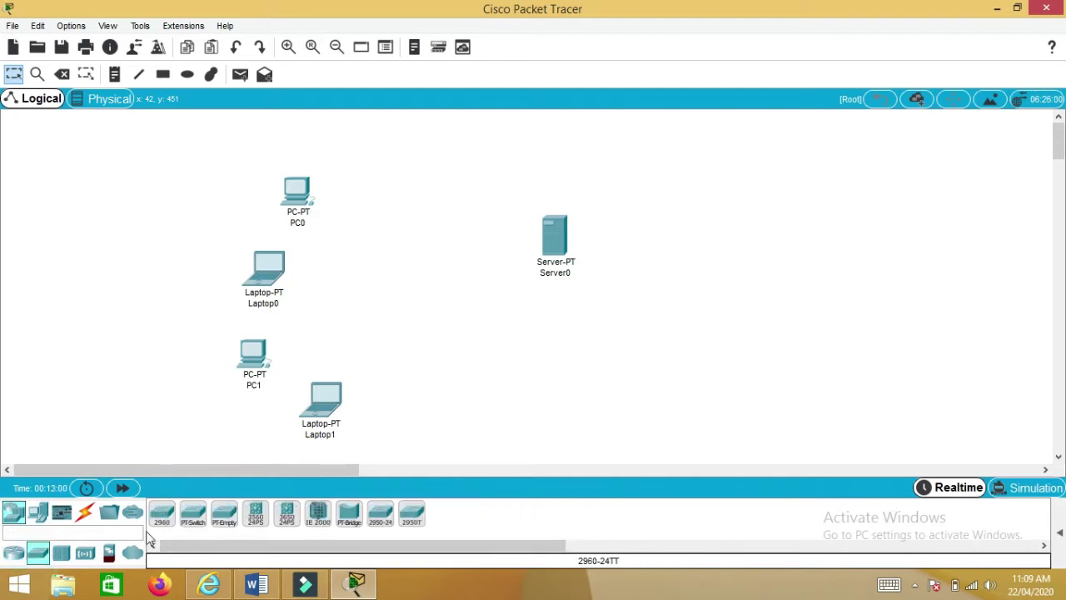
pyautogui.click(163, 516)
pyautogui.click(403, 263)
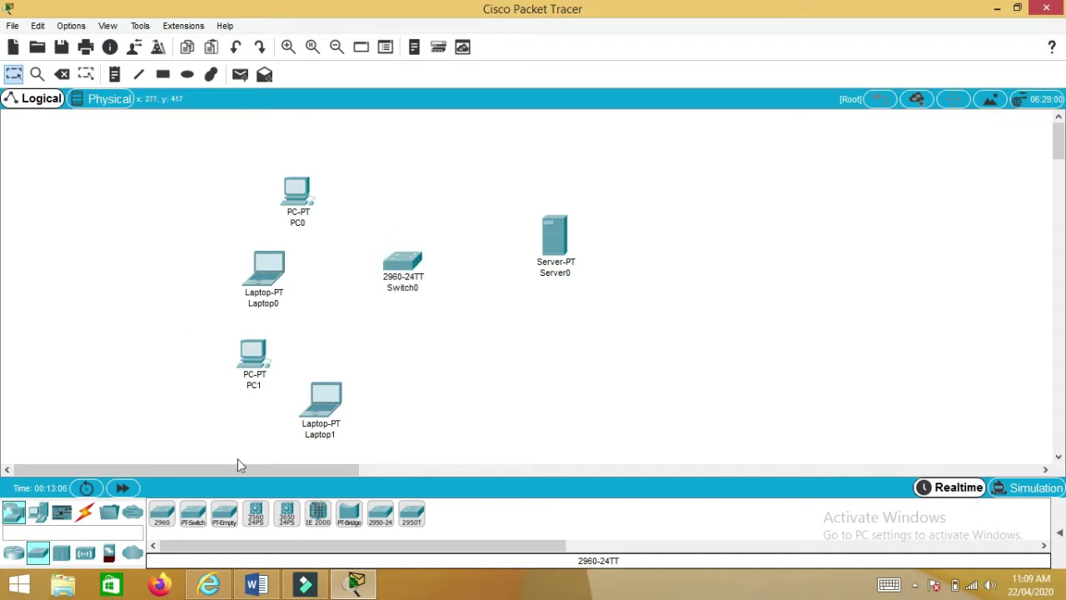
# - Cable PC0, Laptop0 and PC1 FastEthernet0 to Switch0 Fa0/1, Fa0/2 and Fa0/3 with straight-through copper
pyautogui.click(86, 512)
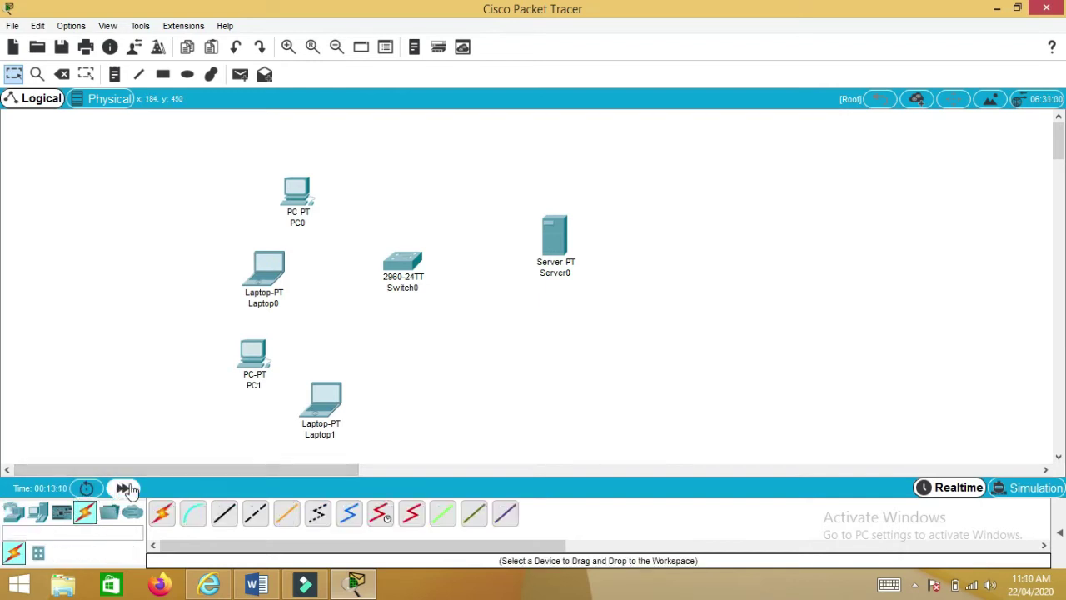
pyautogui.click(224, 512)
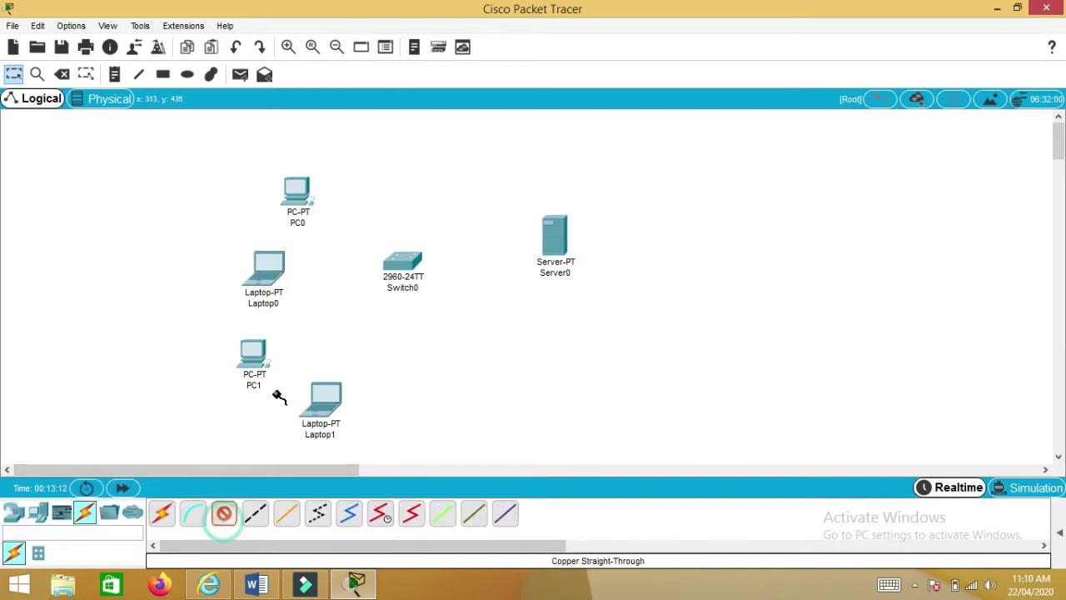
pyautogui.click(295, 187)
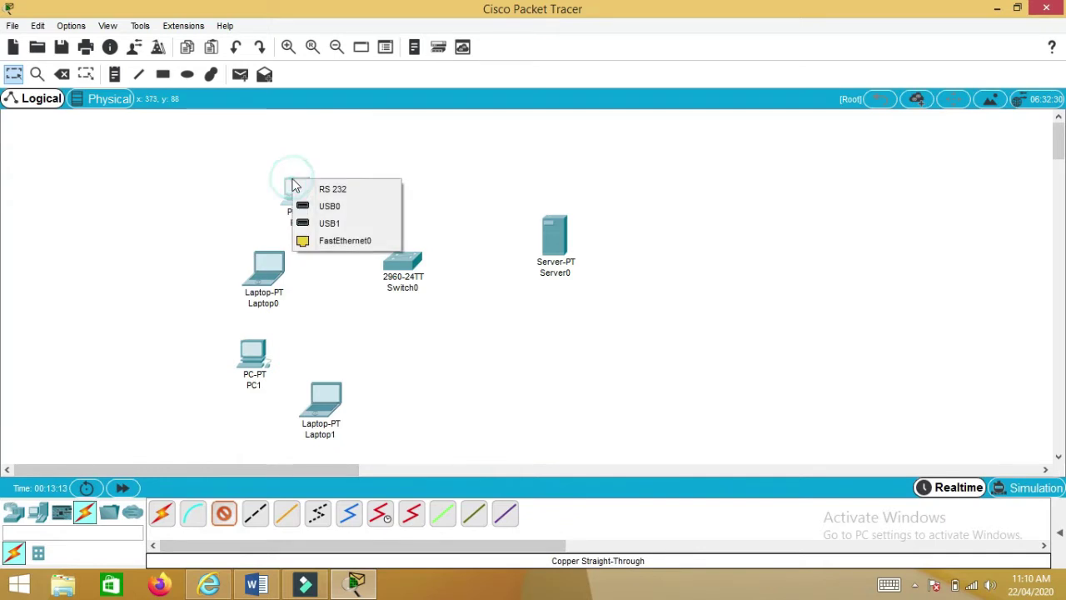
pyautogui.click(304, 240)
pyautogui.click(396, 267)
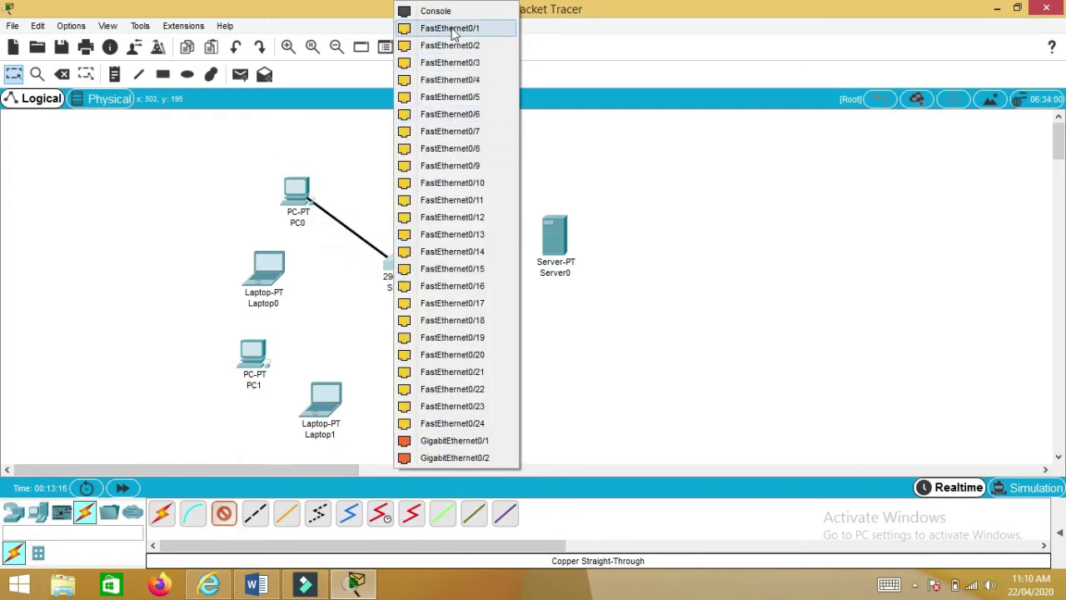
pyautogui.click(450, 28)
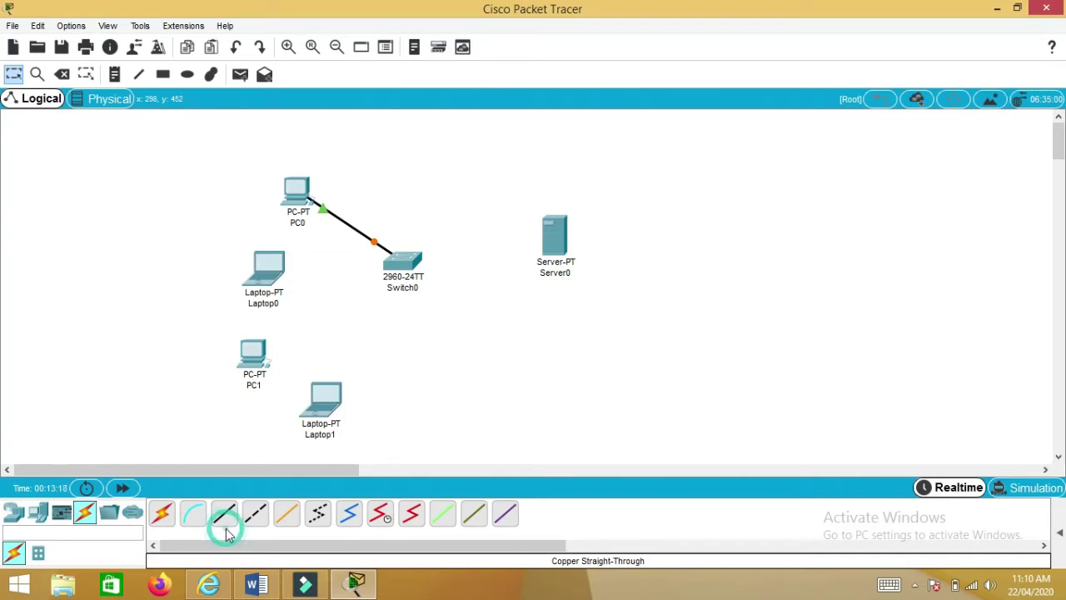
pyautogui.click(268, 268)
pyautogui.click(308, 319)
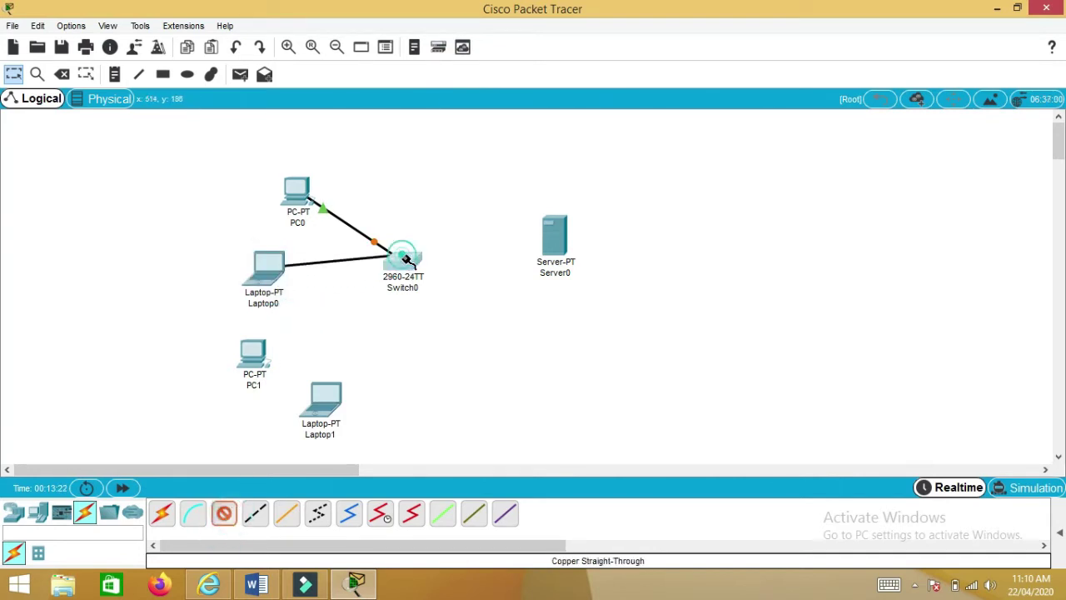
pyautogui.click(402, 258)
pyautogui.click(466, 30)
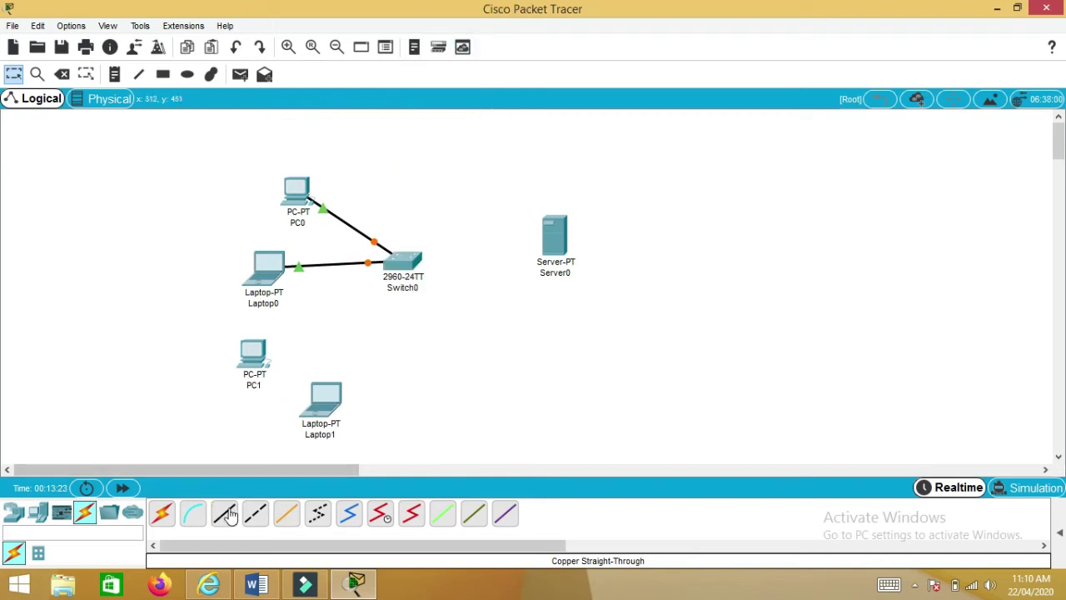
pyautogui.click(250, 352)
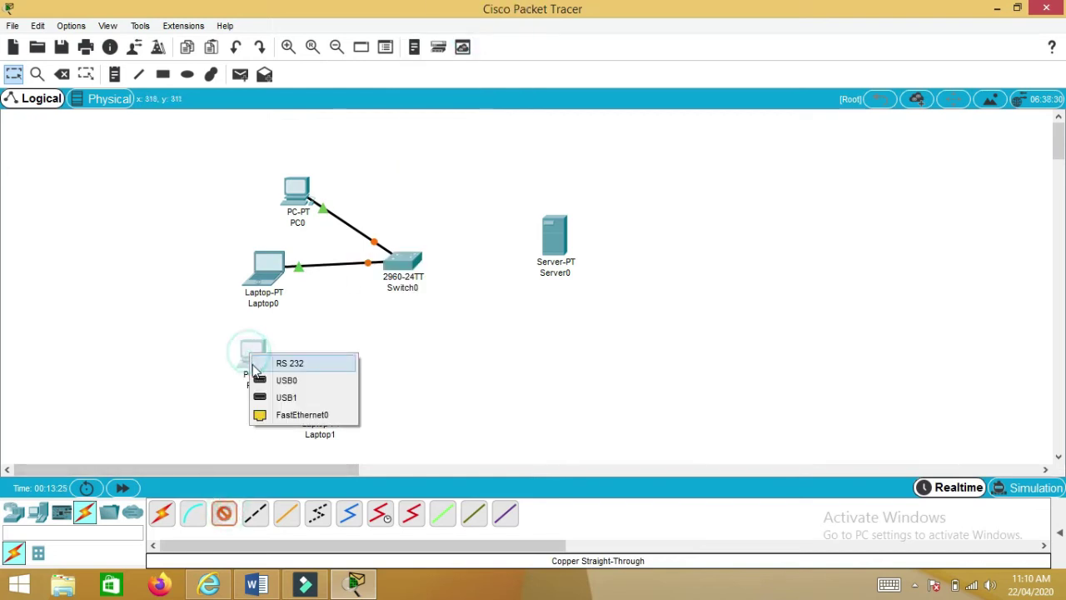
pyautogui.click(270, 412)
pyautogui.click(399, 265)
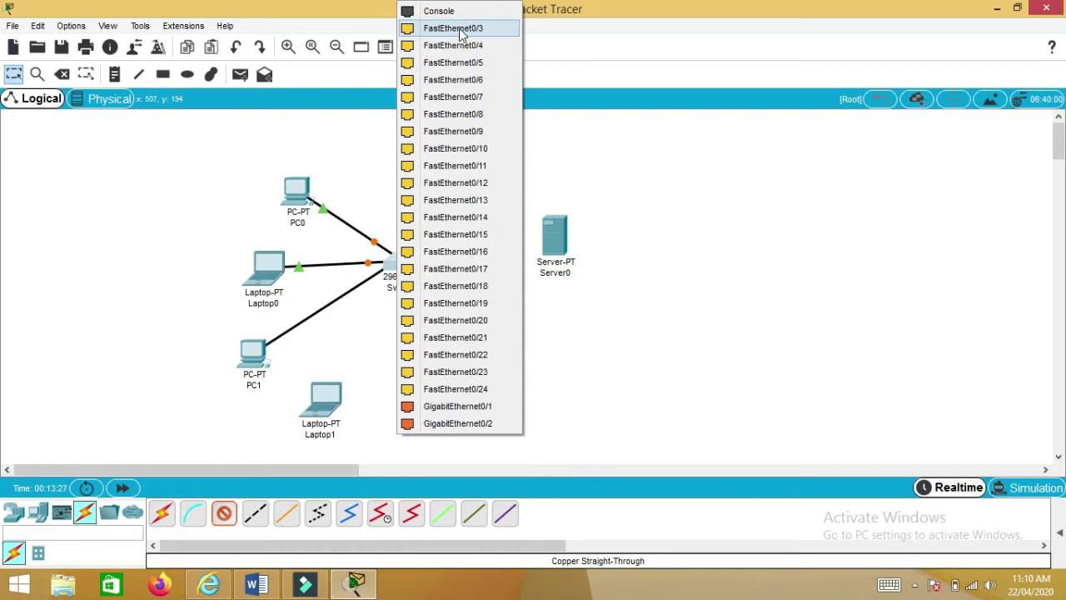
pyautogui.click(463, 30)
# - Cable Laptop1 to Switch0 Fa0/4 and Switch0 Fa0/5 to Server0's FastEthernet0
pyautogui.click(224, 512)
pyautogui.click(325, 408)
pyautogui.click(345, 467)
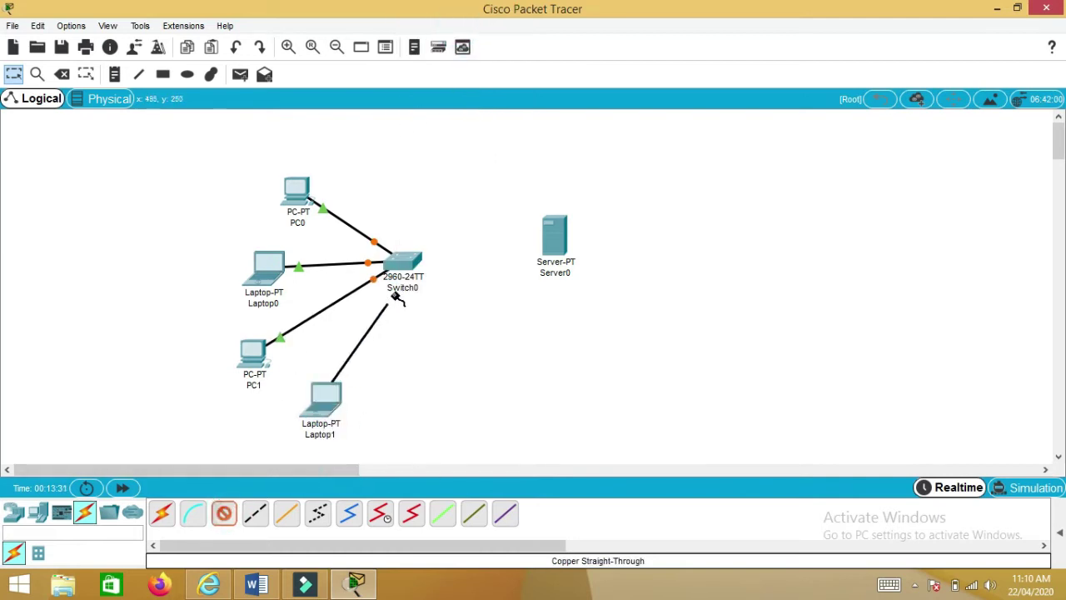
pyautogui.click(403, 261)
pyautogui.click(444, 30)
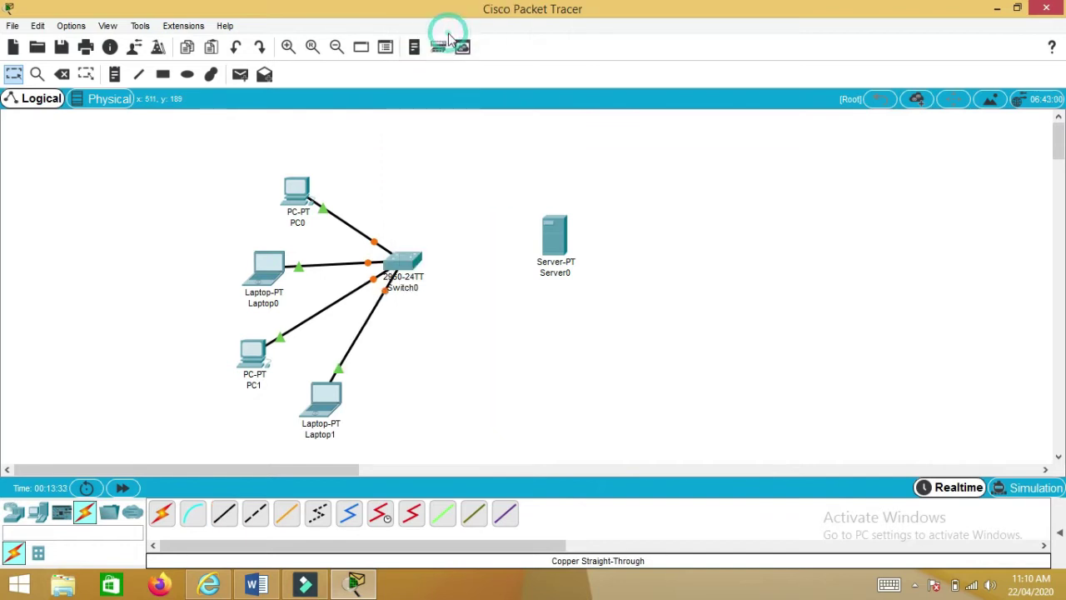
pyautogui.click(223, 512)
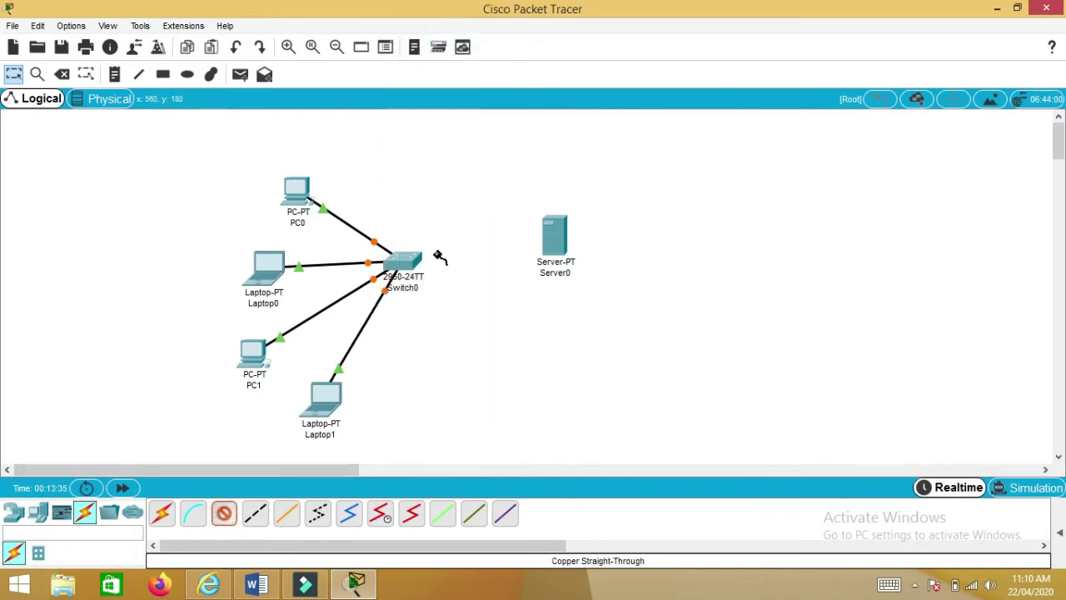
pyautogui.click(403, 260)
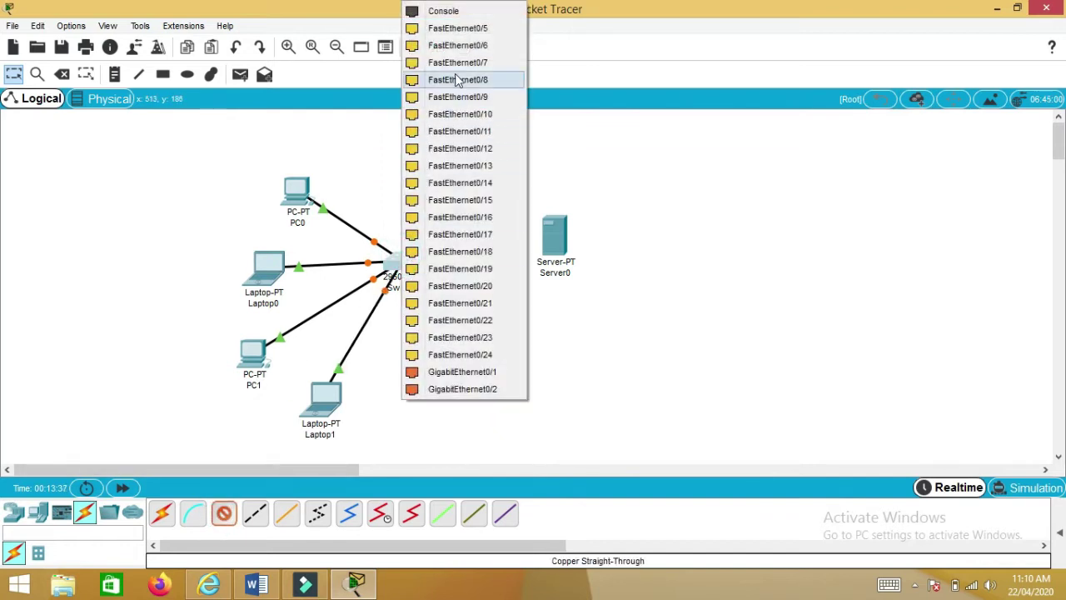
pyautogui.click(457, 28)
pyautogui.click(551, 237)
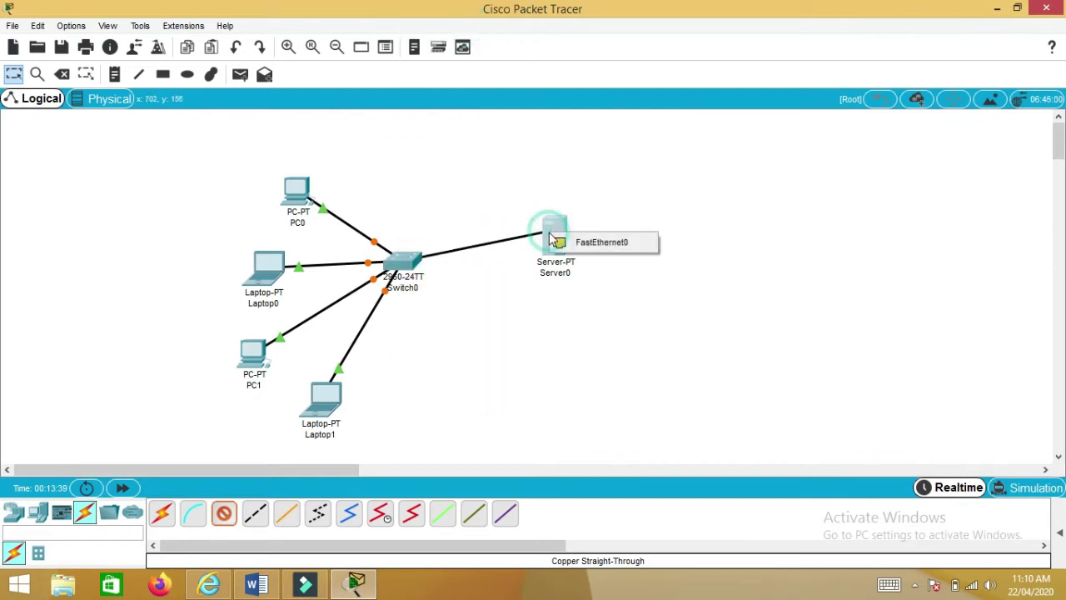
pyautogui.click(557, 241)
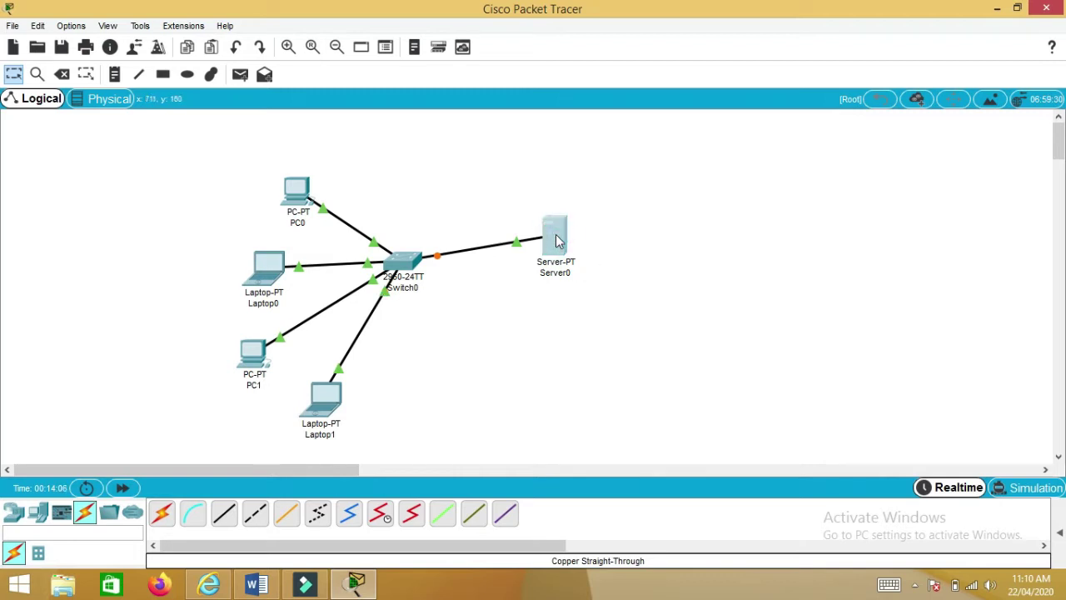
# - Set Server0's static IP to 192.168.0.1 with subnet mask 255.255.255.0, then close its window
pyautogui.click(556, 240)
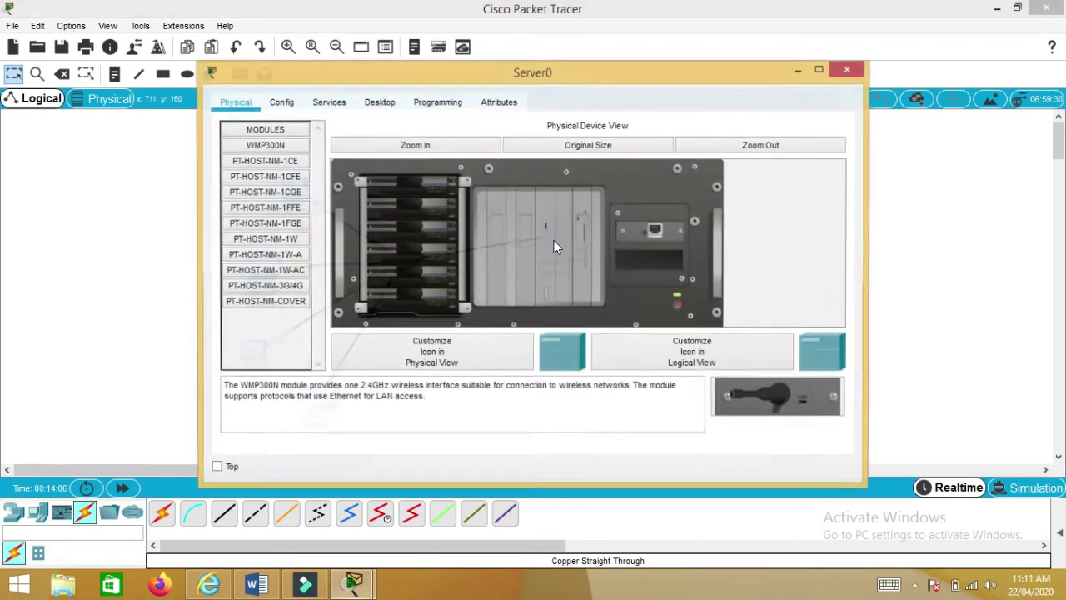
pyautogui.click(379, 107)
pyautogui.click(295, 147)
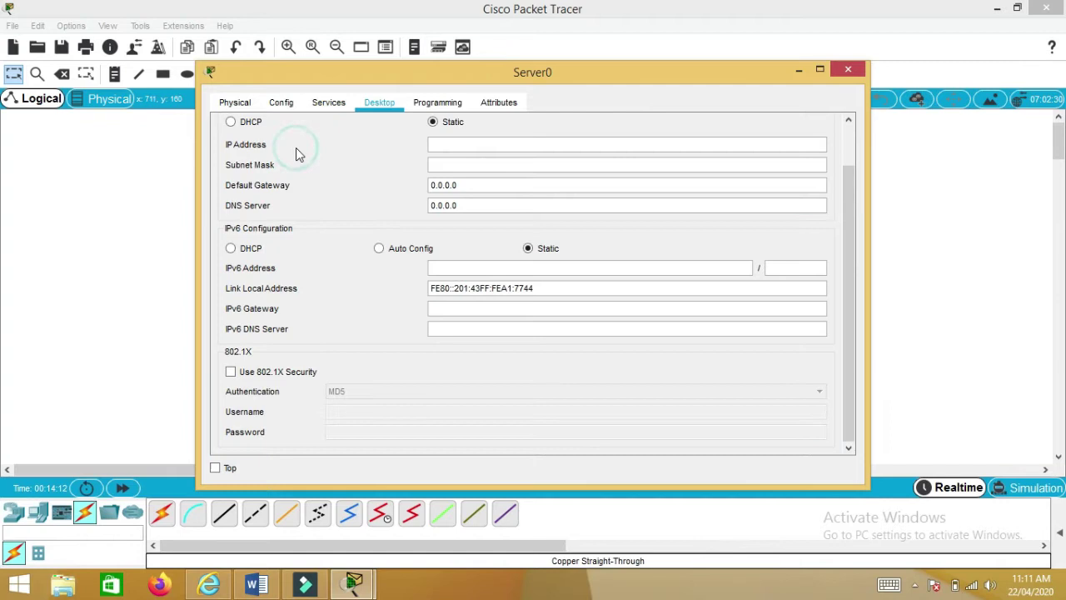
pyautogui.click(443, 143)
pyautogui.write('192.168.0.1')
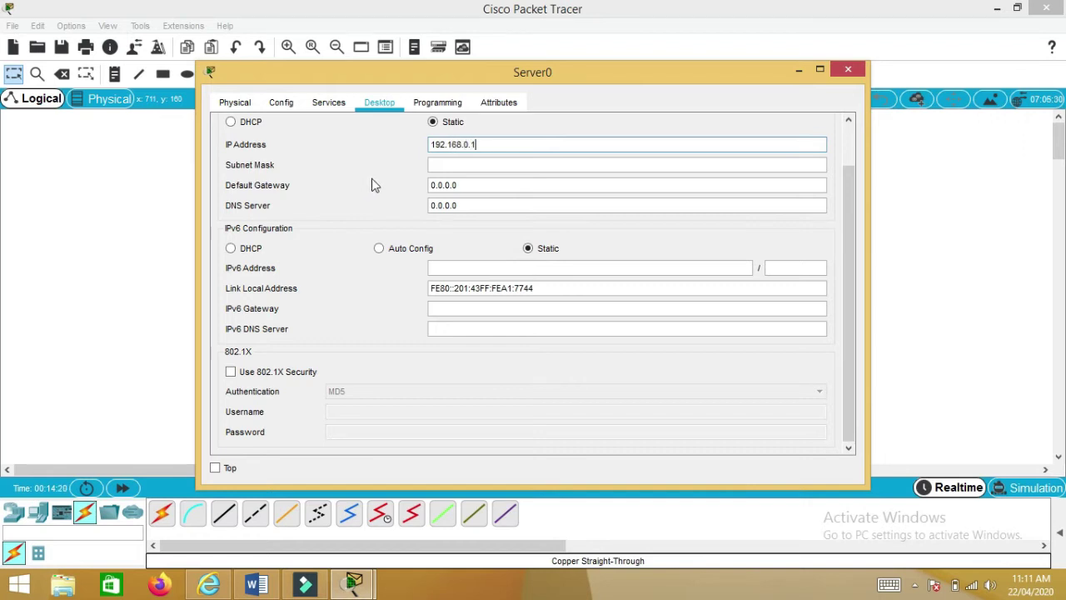
pyautogui.click(464, 164)
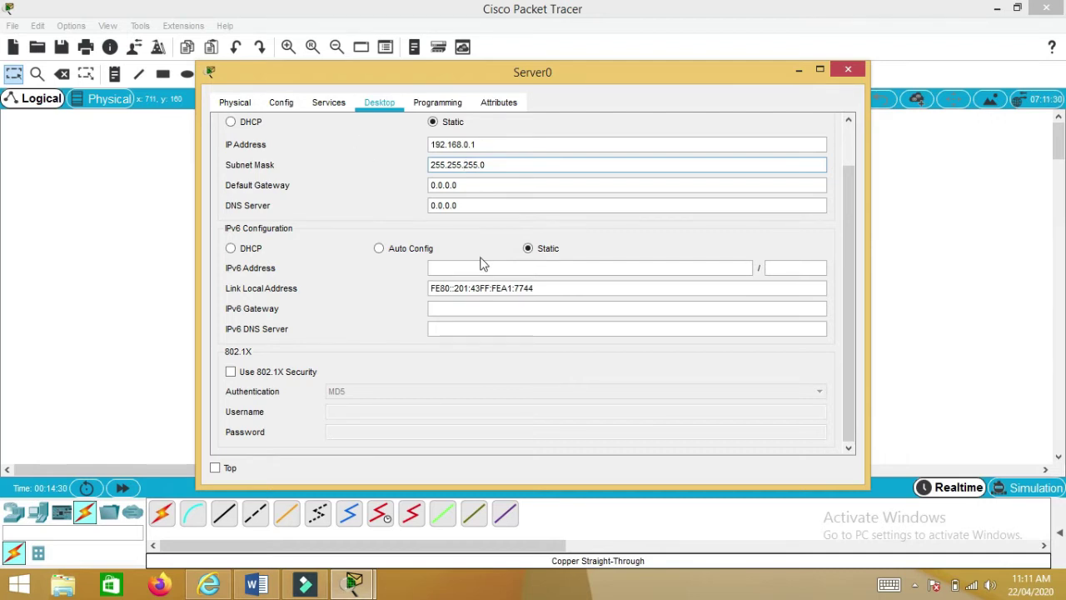
pyautogui.click(848, 70)
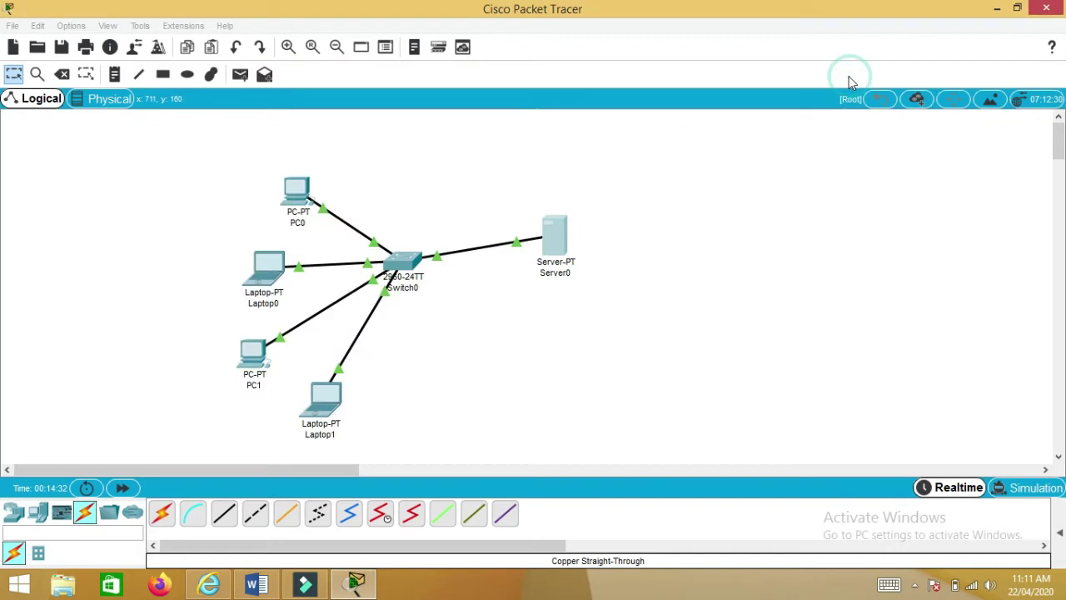
# - Reopen Server0, check its IP configuration, then view its Services page with HTTP and HTTPS on
pyautogui.click(556, 235)
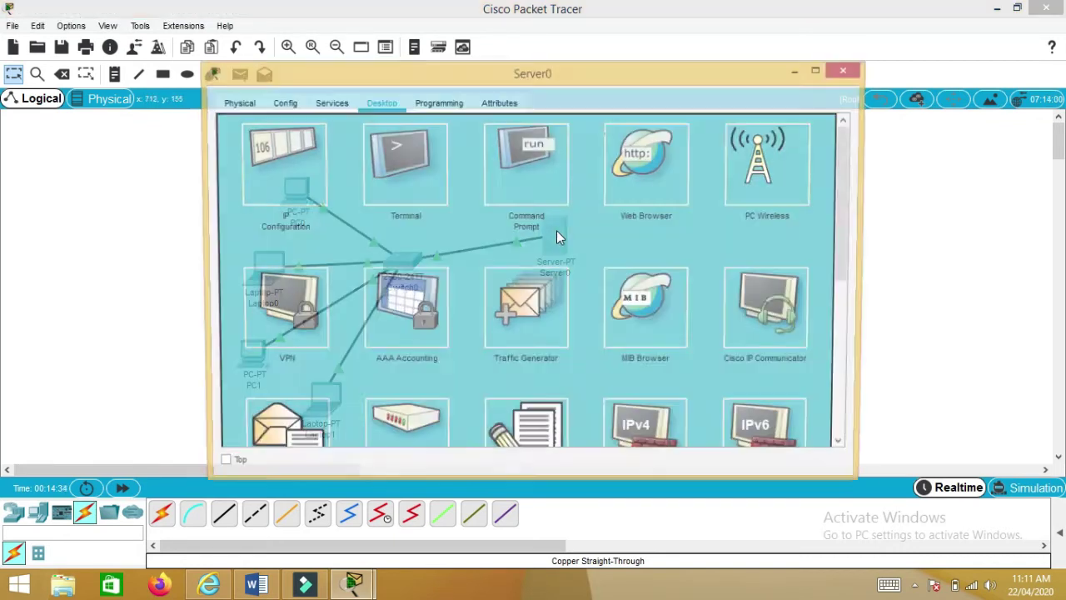
pyautogui.click(241, 181)
pyautogui.scroll(1, 337, 175)
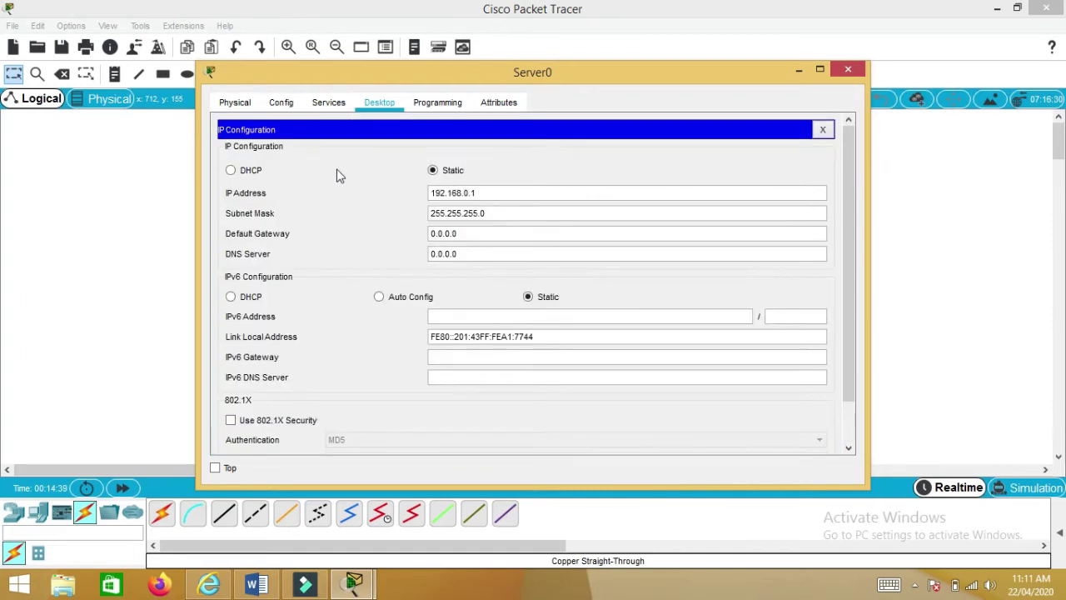
pyautogui.click(329, 105)
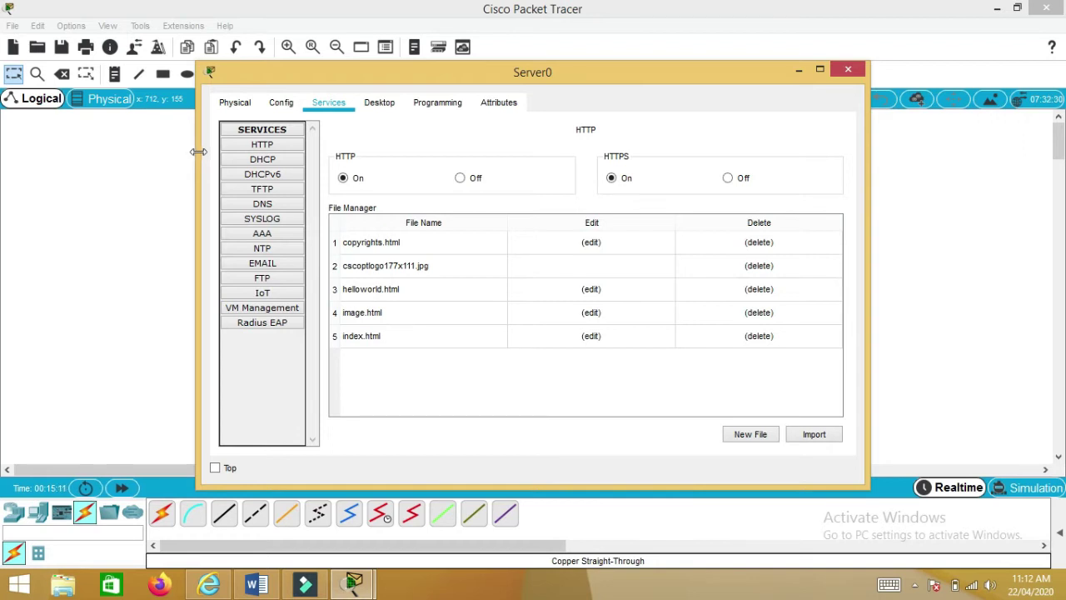
# - Look through Server0's DHCP and DHCPv6 service pages, returning to DHCP's serverPool settings
pyautogui.click(239, 165)
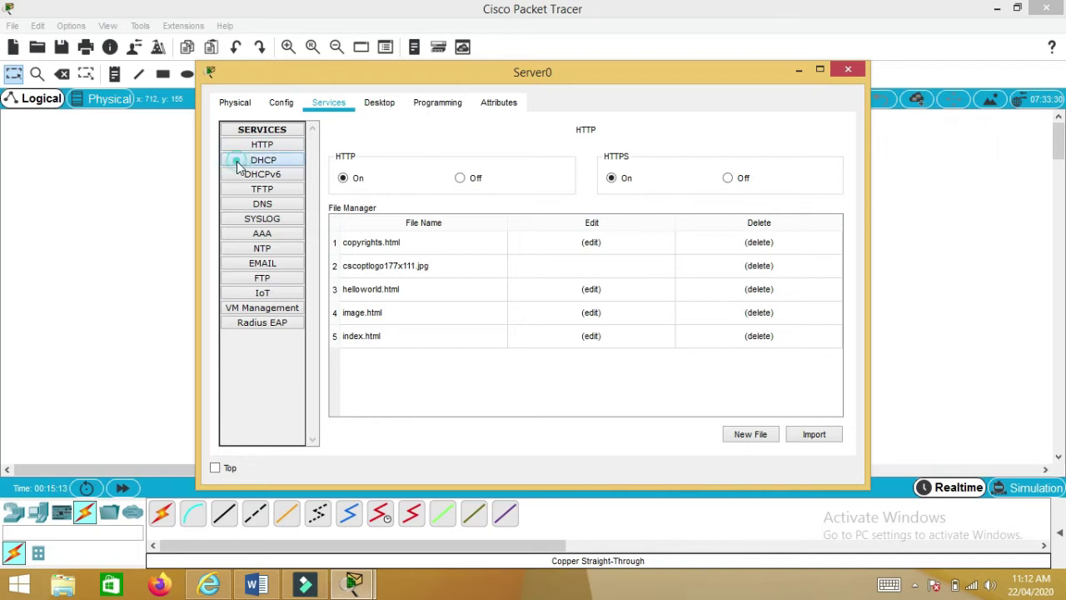
pyautogui.click(247, 177)
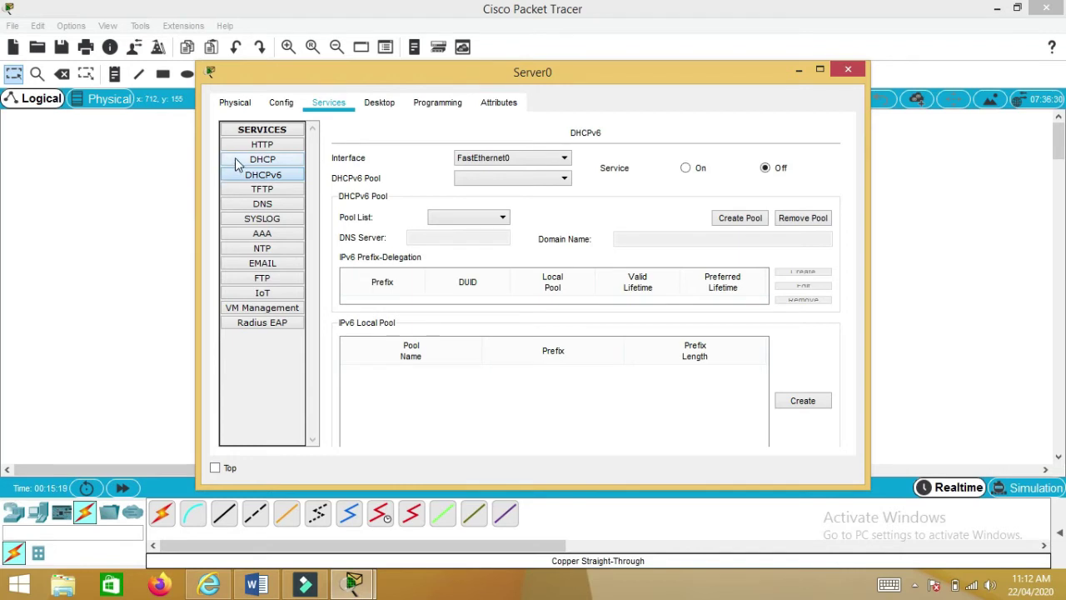
pyautogui.click(239, 164)
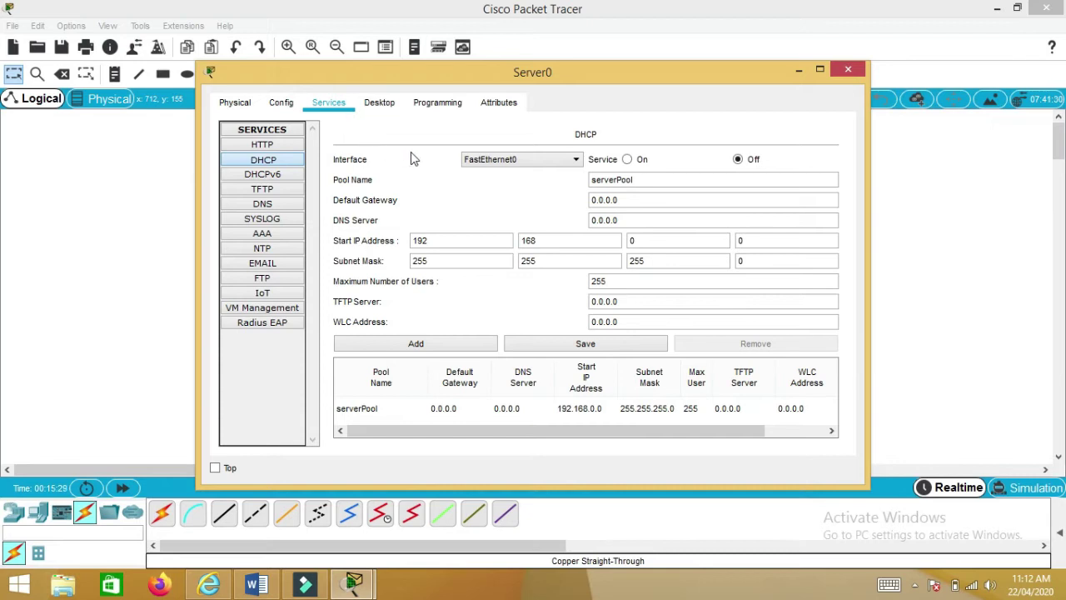
# - Turn Server0's DHCP on and save serverPool with start 192.168.0.2, mask 255.255.255.0, 200 users
pyautogui.click(627, 159)
pyautogui.click(437, 242)
pyautogui.click(543, 241)
pyautogui.click(673, 239)
pyautogui.click(769, 239)
pyautogui.doubleClick(753, 239)
pyautogui.write('2')
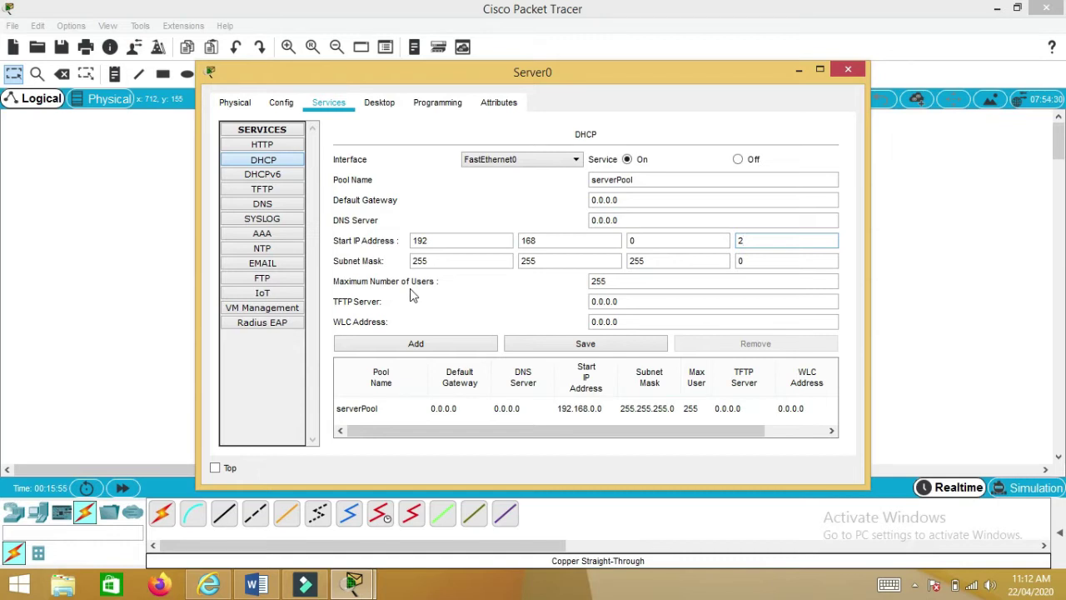
pyautogui.doubleClick(609, 284)
pyautogui.write('200')
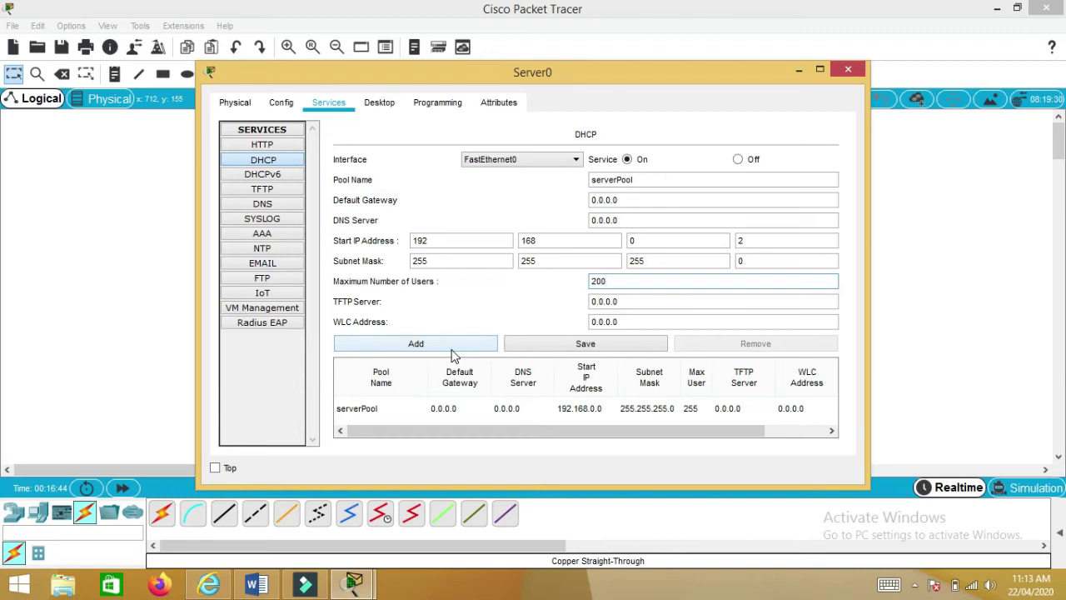
pyautogui.click(532, 350)
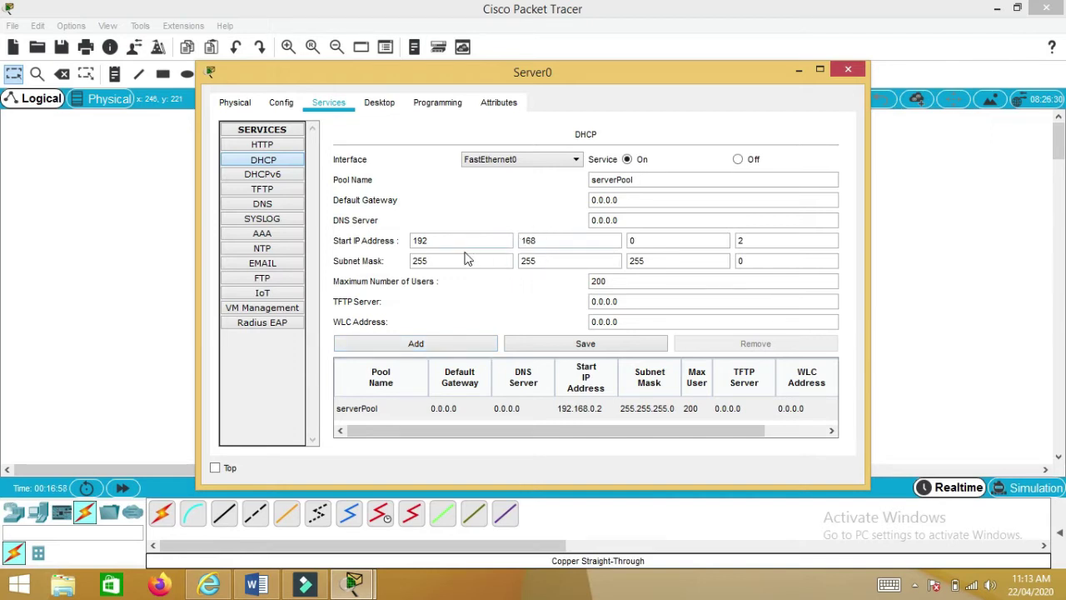
# - Change the pool's start address to 193.168.0.2 and try adding it, dismissing the duplicate-name error
pyautogui.doubleClick(742, 241)
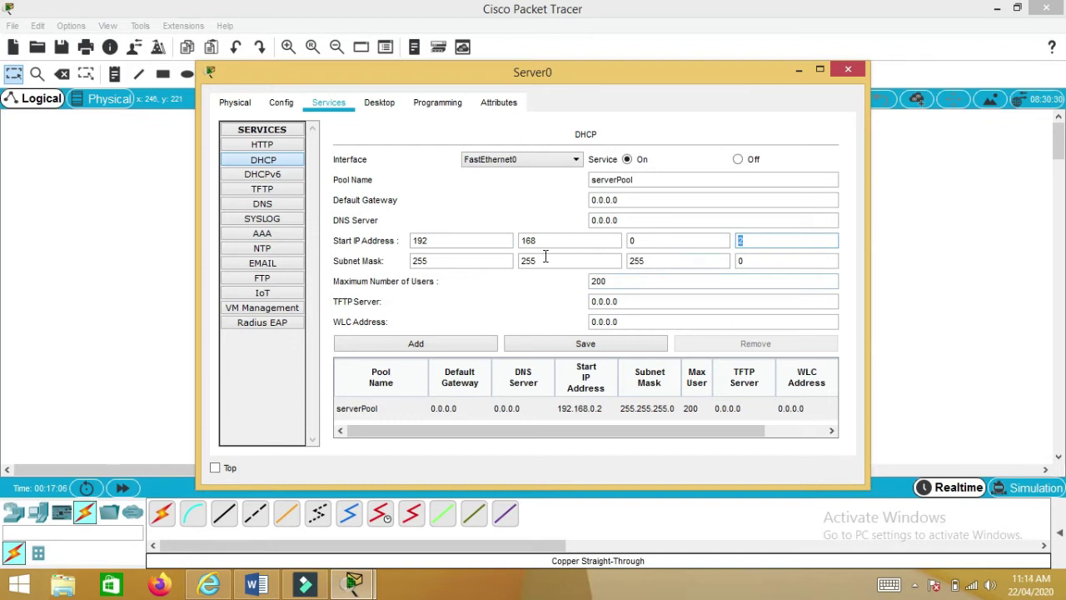
pyautogui.click(455, 239)
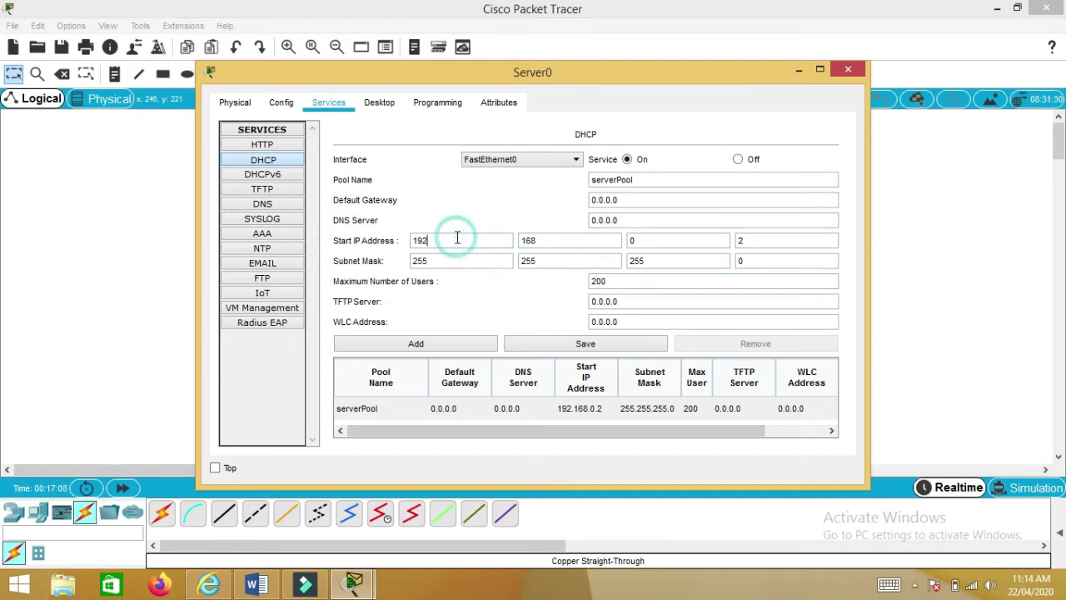
pyautogui.press('BackSpace')
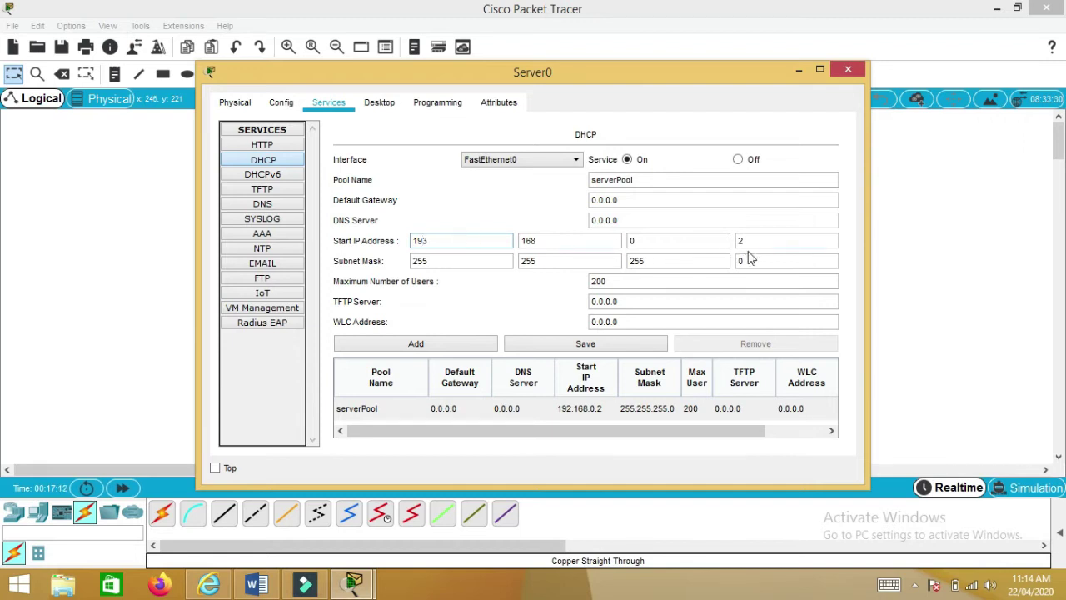
pyautogui.doubleClick(590, 280)
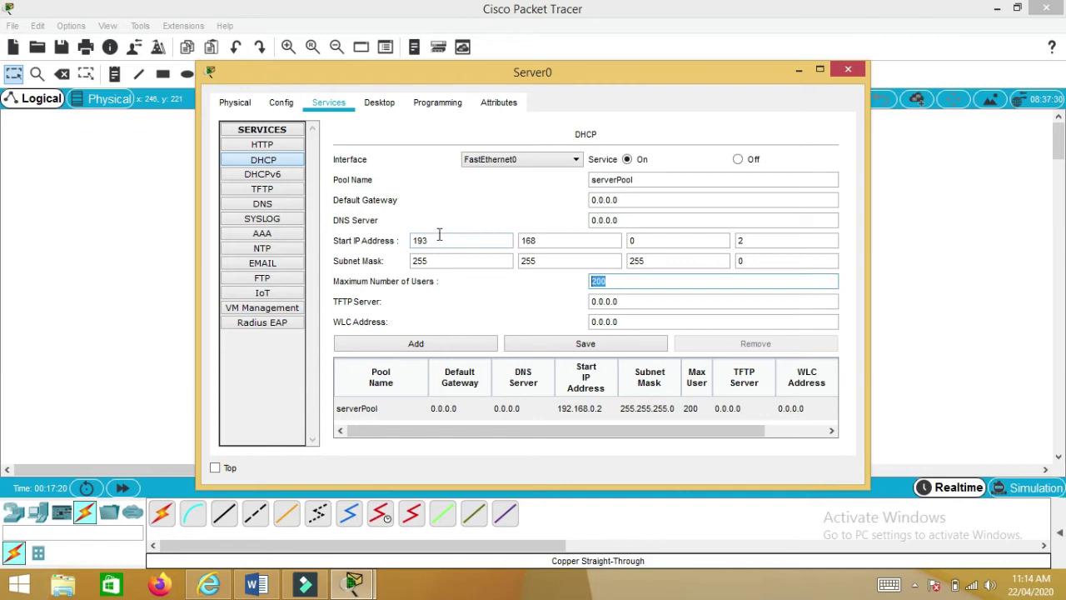
pyautogui.click(411, 340)
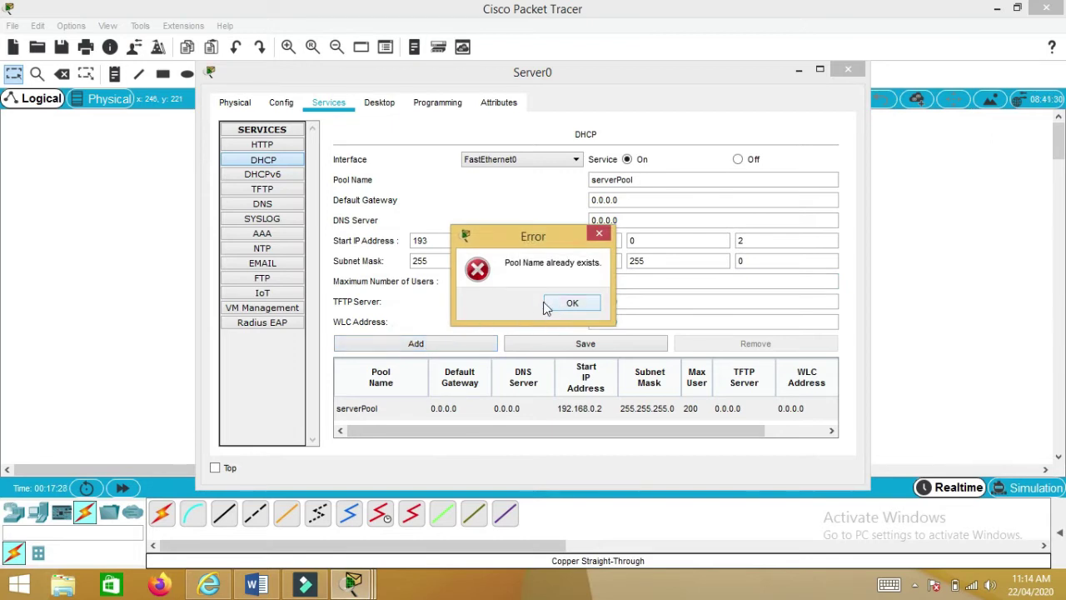
pyautogui.click(572, 306)
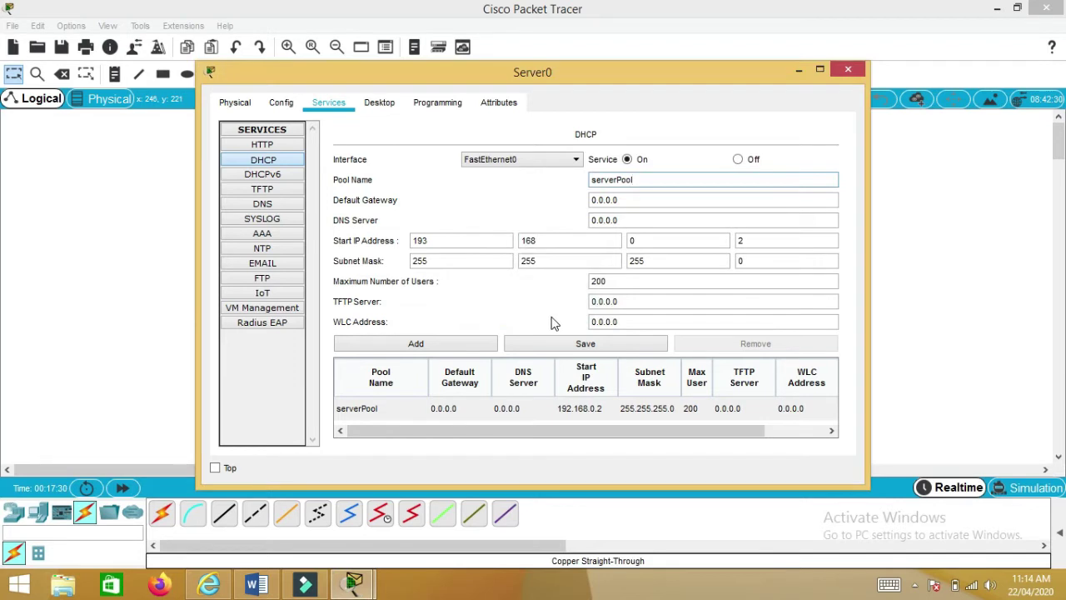
# - Rename the new pool BUKC, add it to the pool table, and maximize Server0's window
pyautogui.click(362, 409)
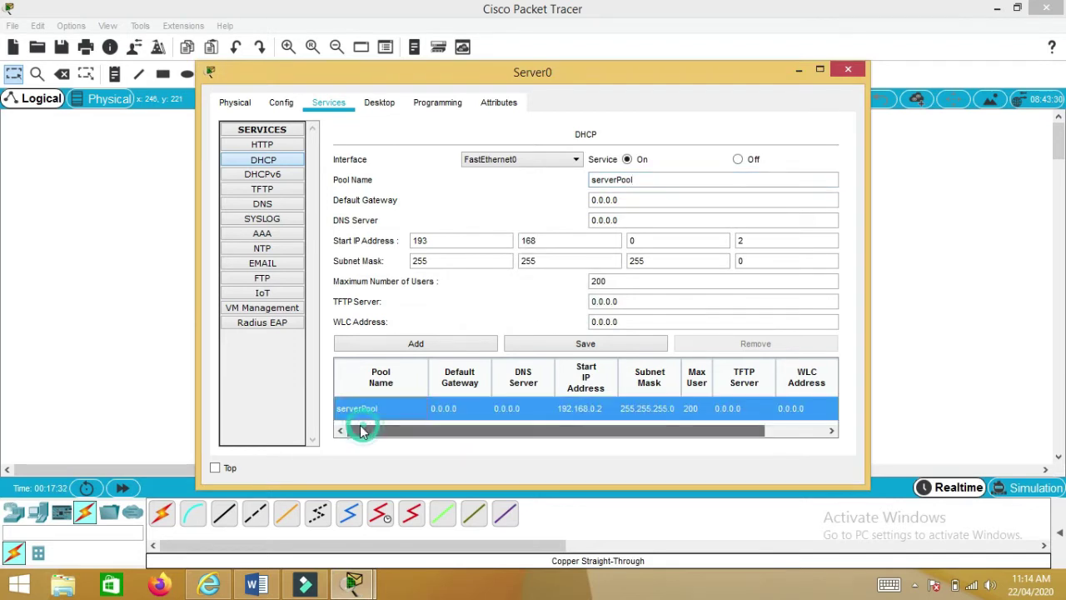
pyautogui.doubleClick(638, 180)
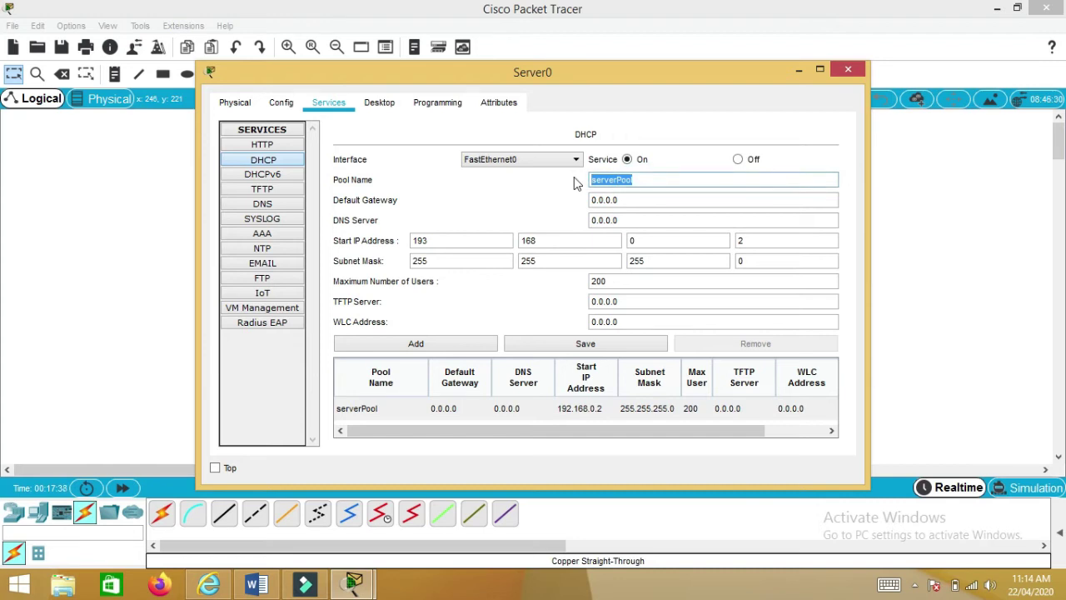
pyautogui.write('BUKC')
pyautogui.click(423, 345)
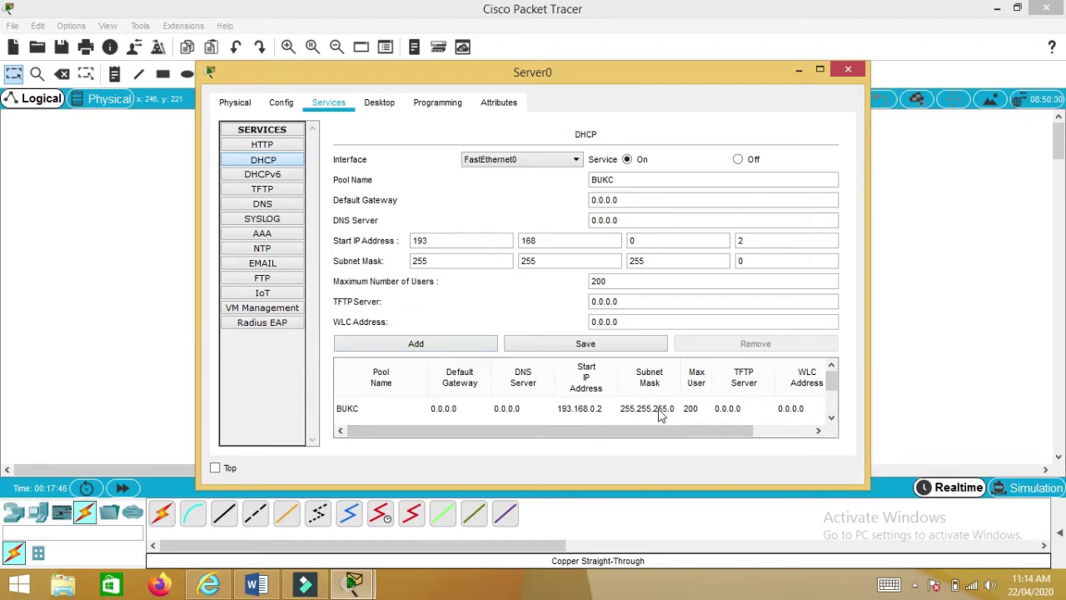
pyautogui.click(565, 408)
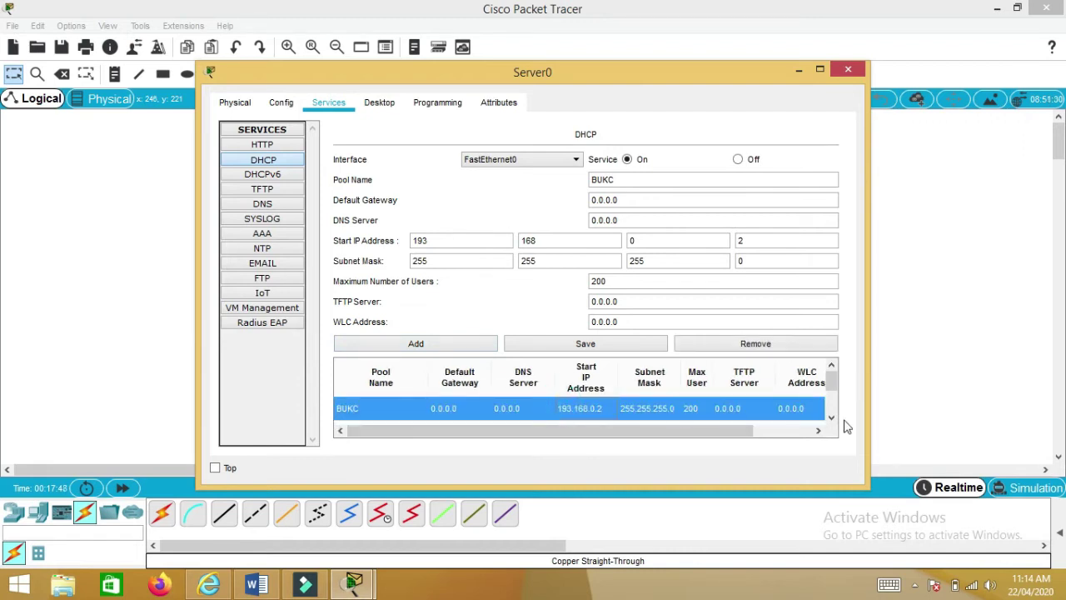
pyautogui.scroll(-1, 824, 392)
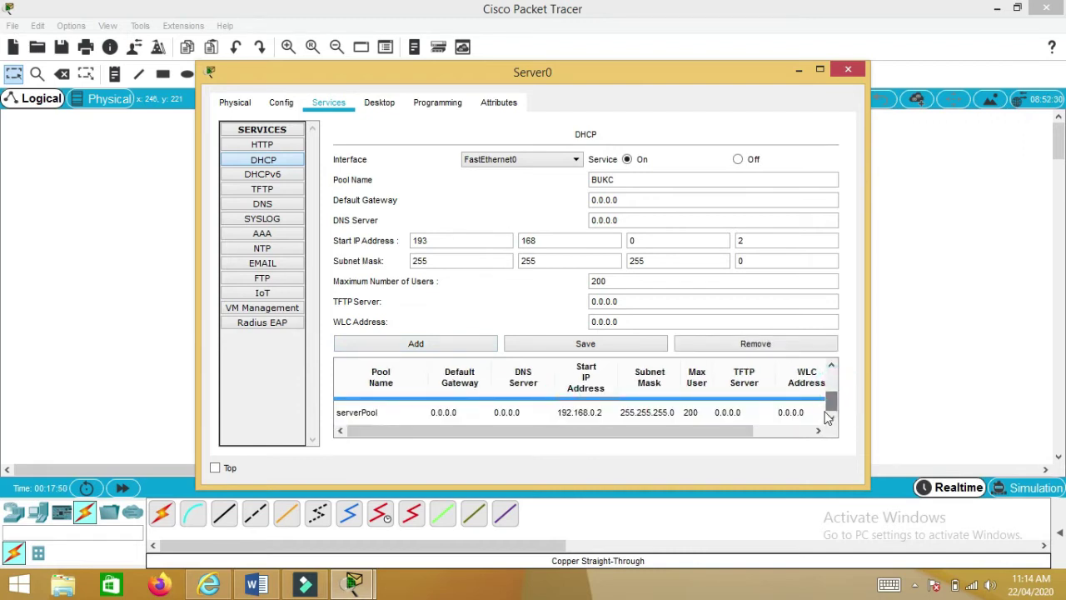
pyautogui.click(820, 69)
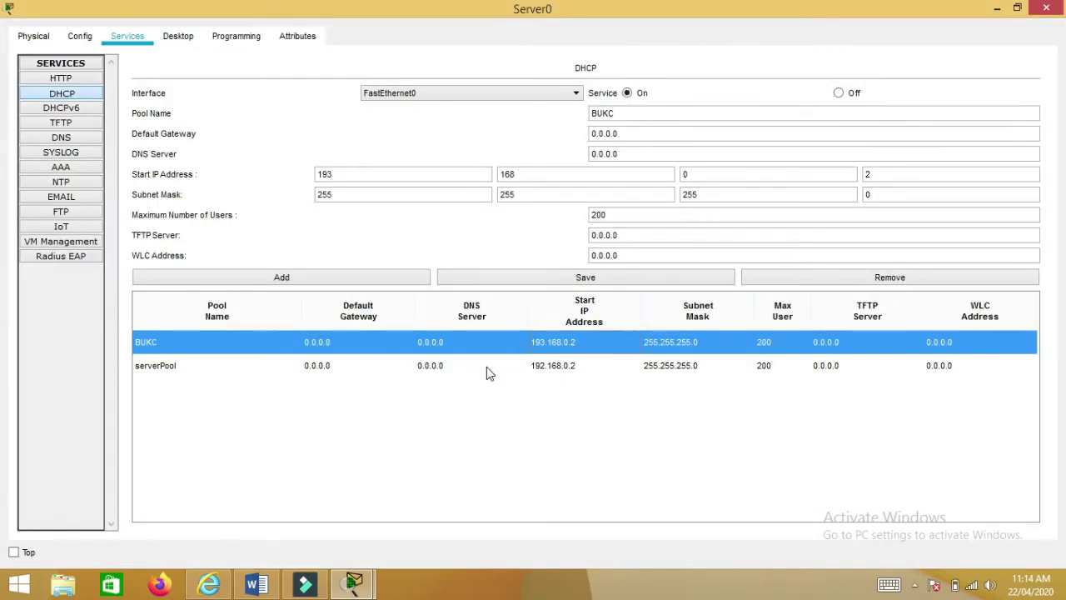
pyautogui.click(160, 373)
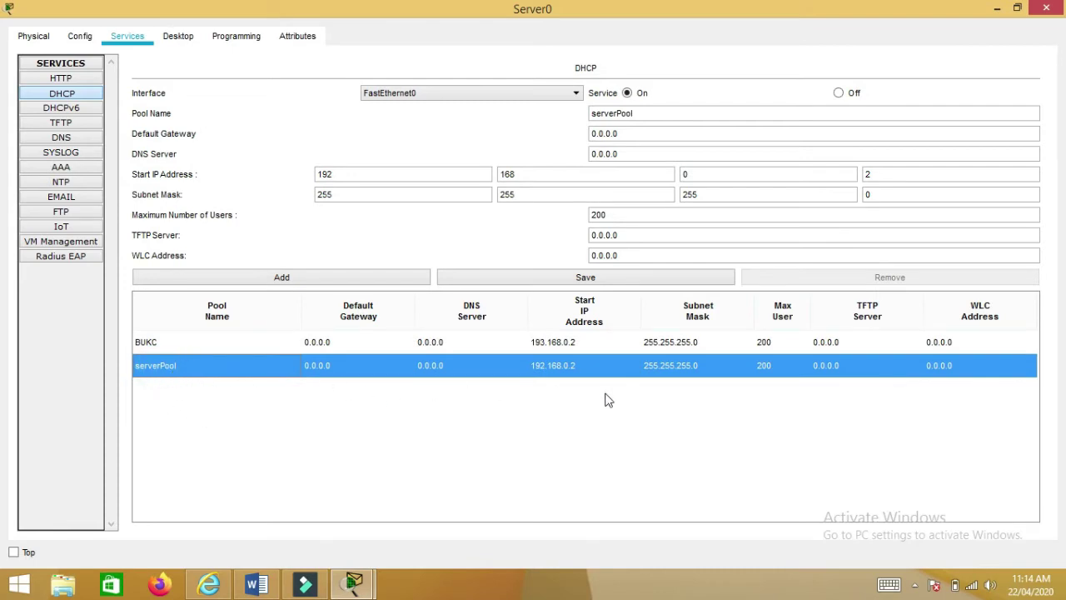
pyautogui.click(148, 343)
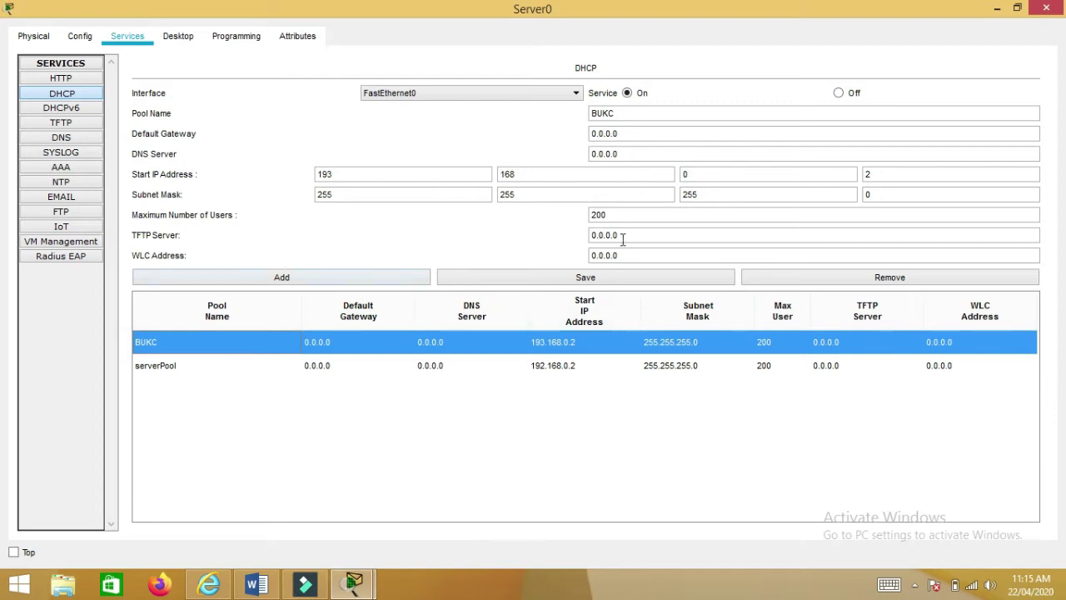
pyautogui.click(406, 368)
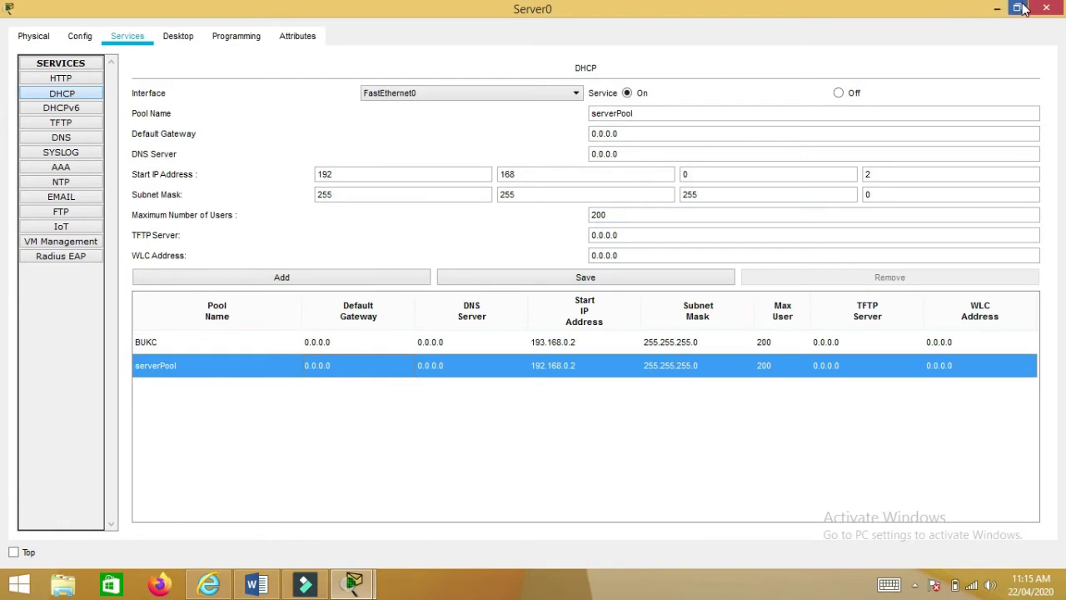
# - Close Server0, then switch PC0's IP configuration to DHCP so it receives 192.168.0.2
pyautogui.click(1017, 8)
pyautogui.click(861, 70)
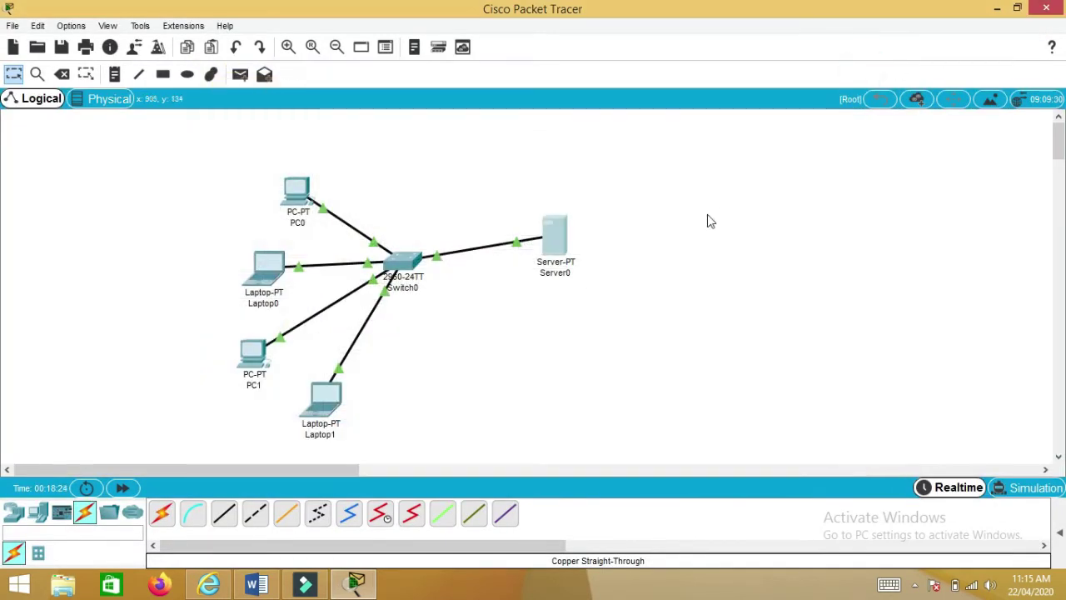
pyautogui.moveTo(561, 239)
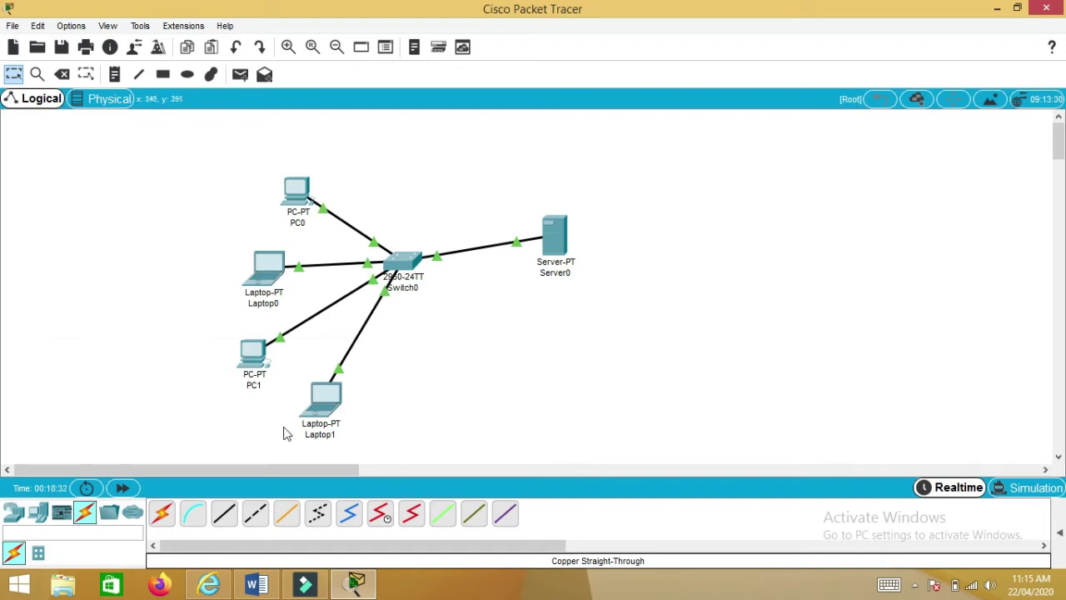
pyautogui.click(293, 202)
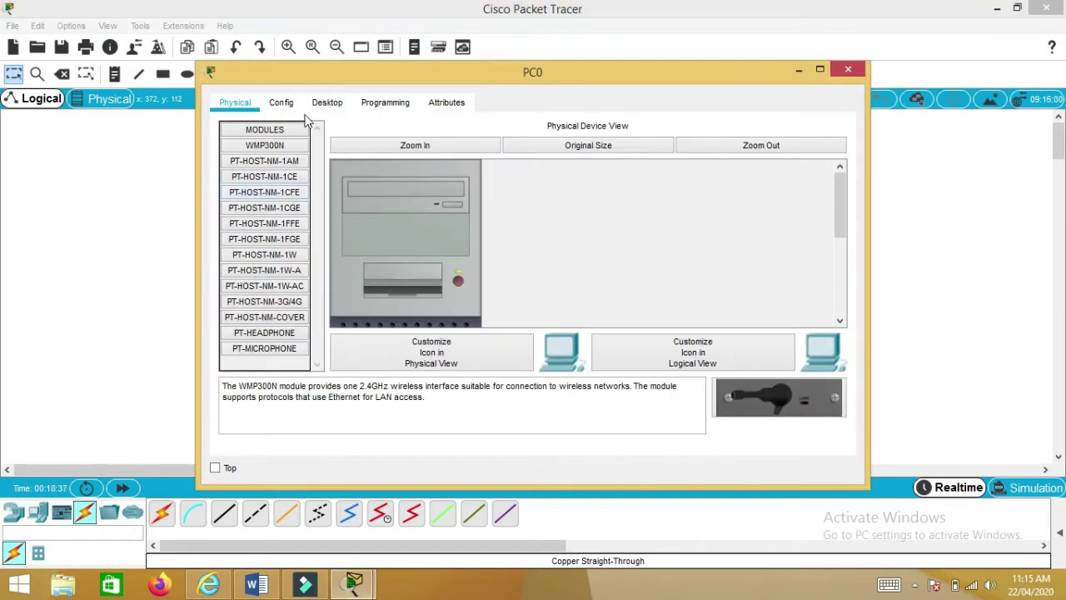
pyautogui.click(324, 102)
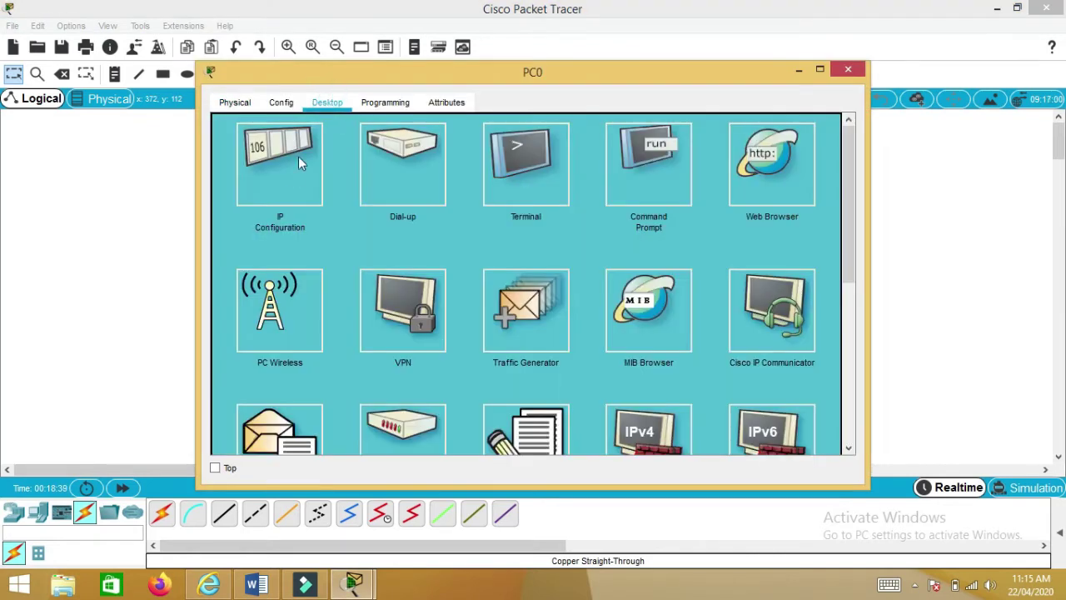
pyautogui.click(296, 162)
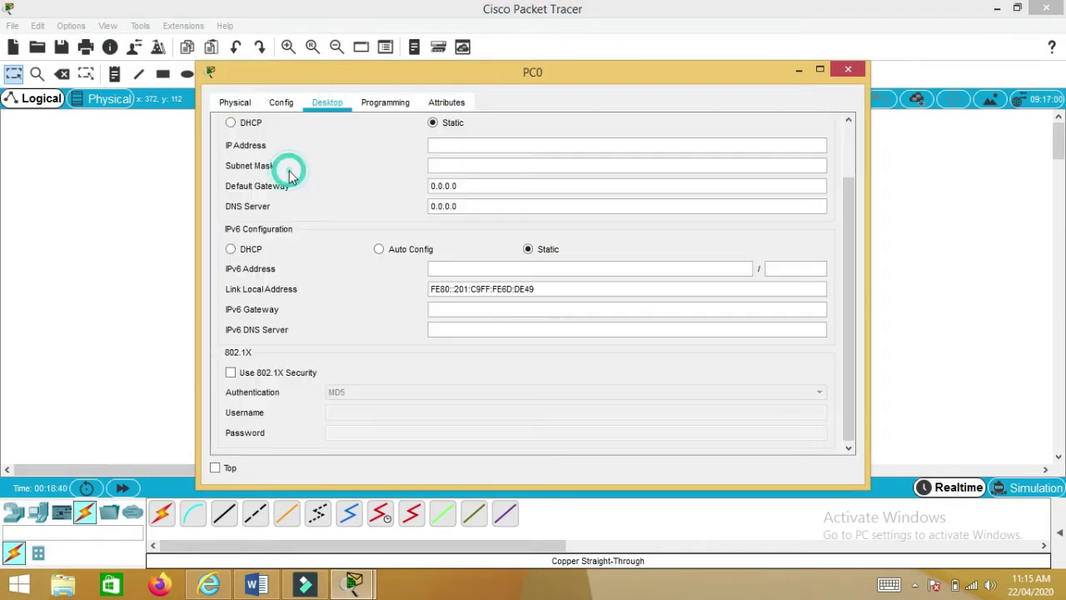
pyautogui.click(443, 141)
pyautogui.write('2121')
pyautogui.press('BackSpace')
pyautogui.press('BackSpace')
pyautogui.press('BackSpace')
pyautogui.press('BackSpace')
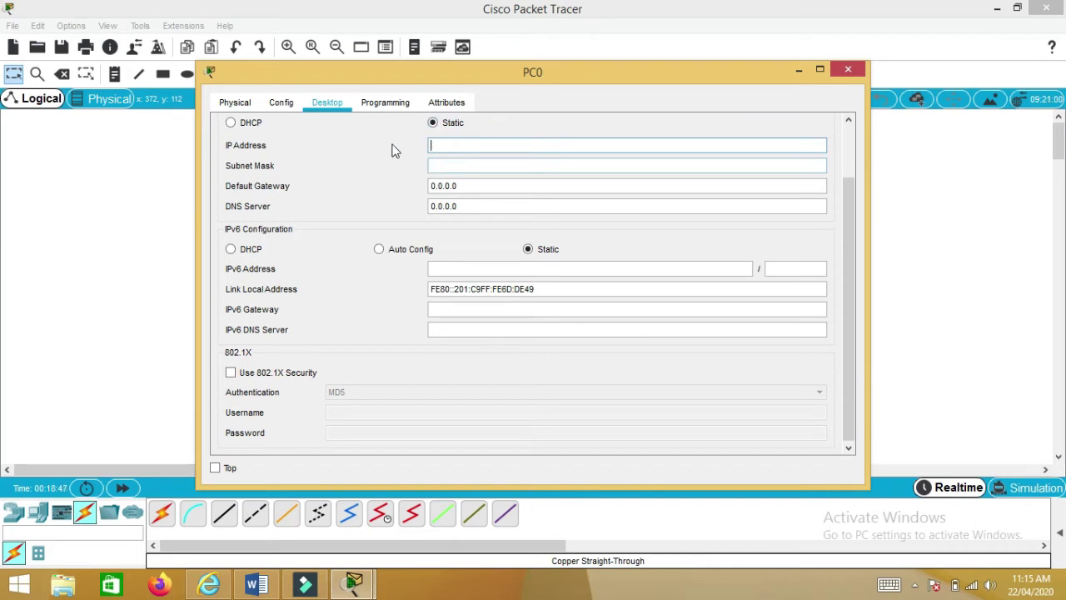
pyautogui.click(247, 126)
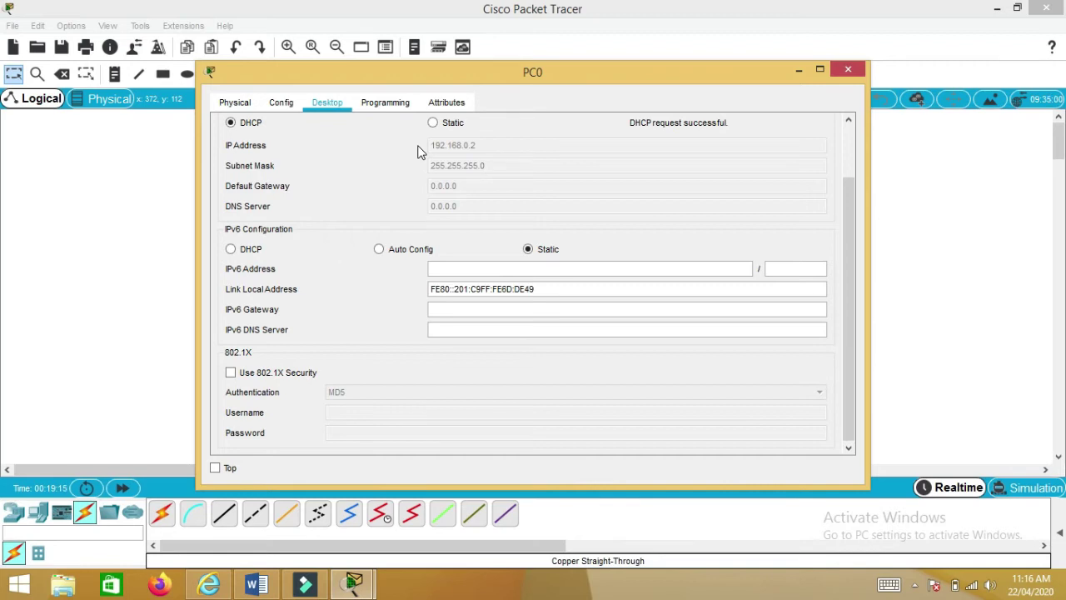
pyautogui.click(847, 70)
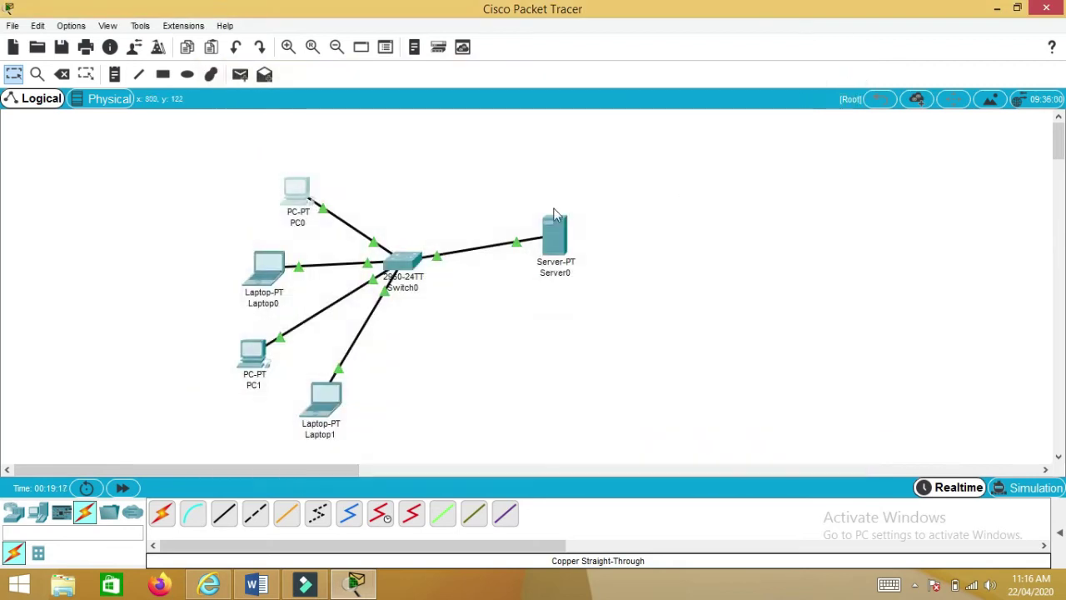
# - Switch Laptop0's IP configuration to DHCP so it receives 192.168.0.3
pyautogui.click(268, 277)
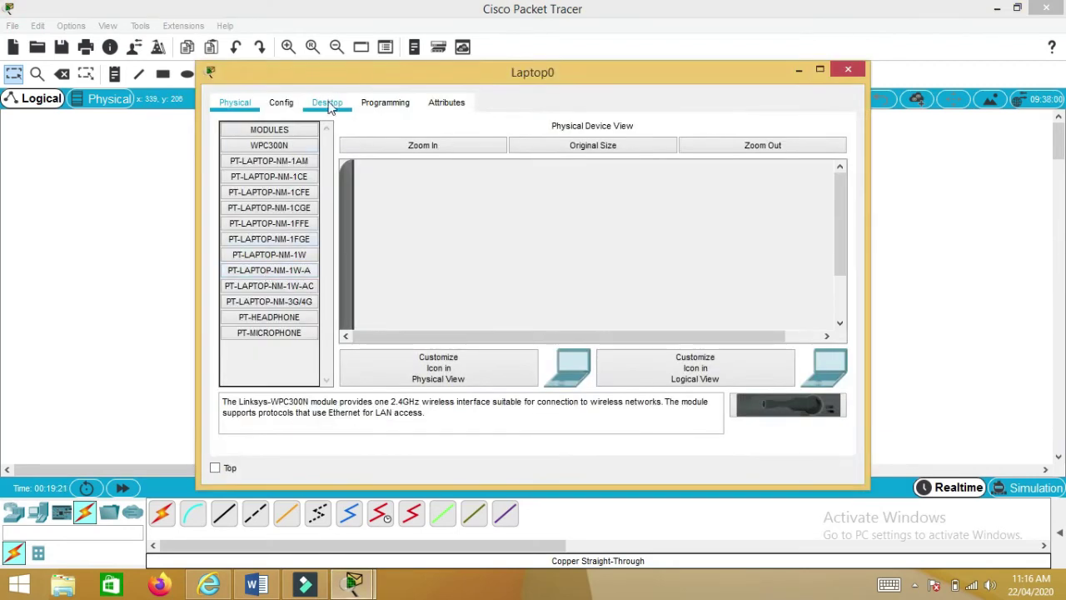
pyautogui.click(327, 104)
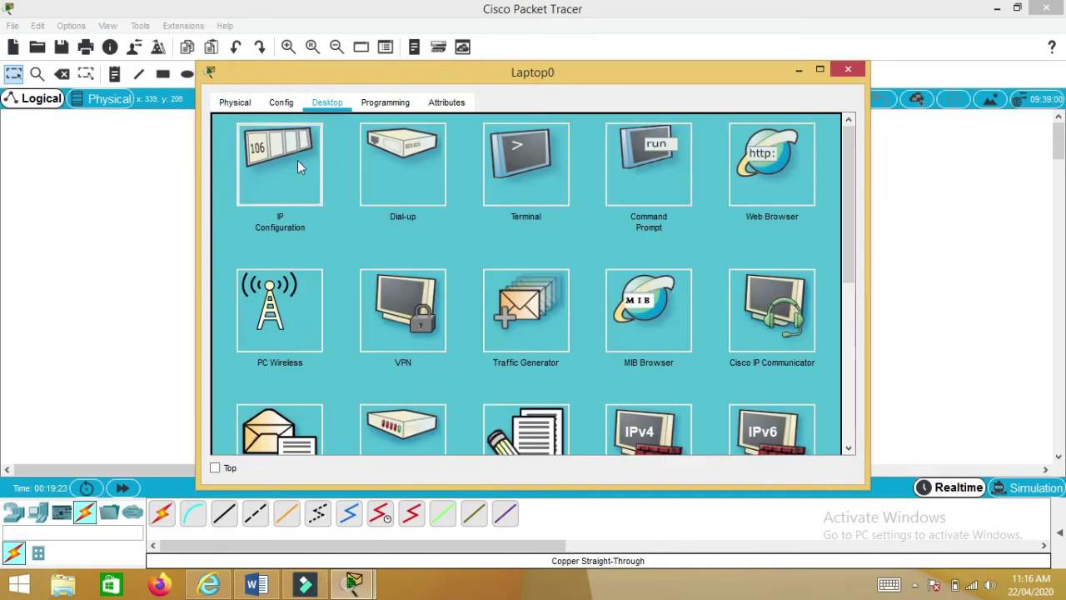
pyautogui.click(298, 160)
pyautogui.click(255, 123)
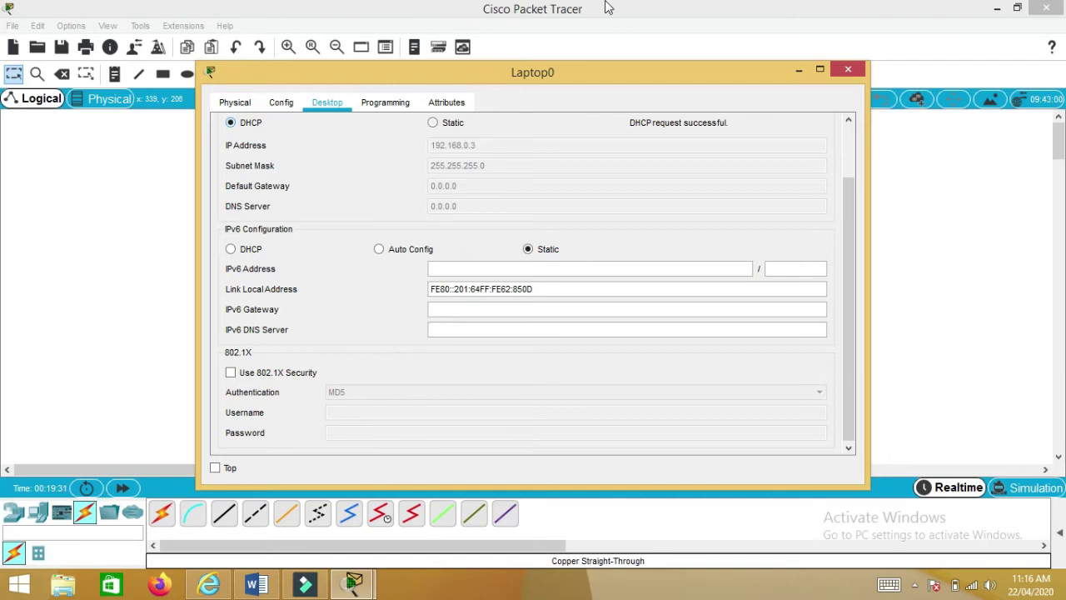
pyautogui.click(847, 69)
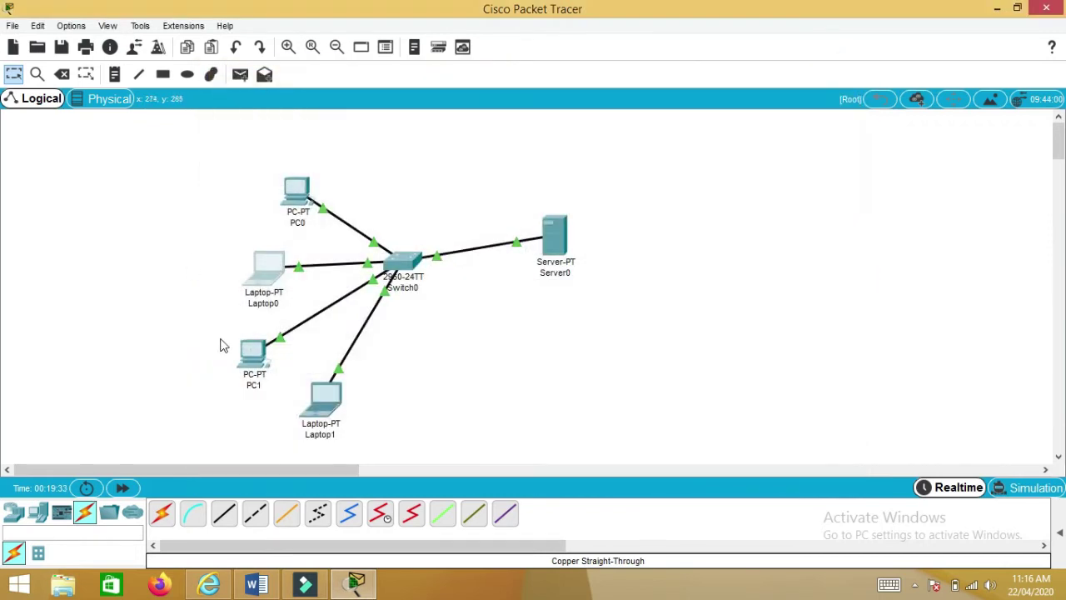
# - Switch PC1's IP configuration to DHCP so it receives 192.168.0.4
pyautogui.click(250, 353)
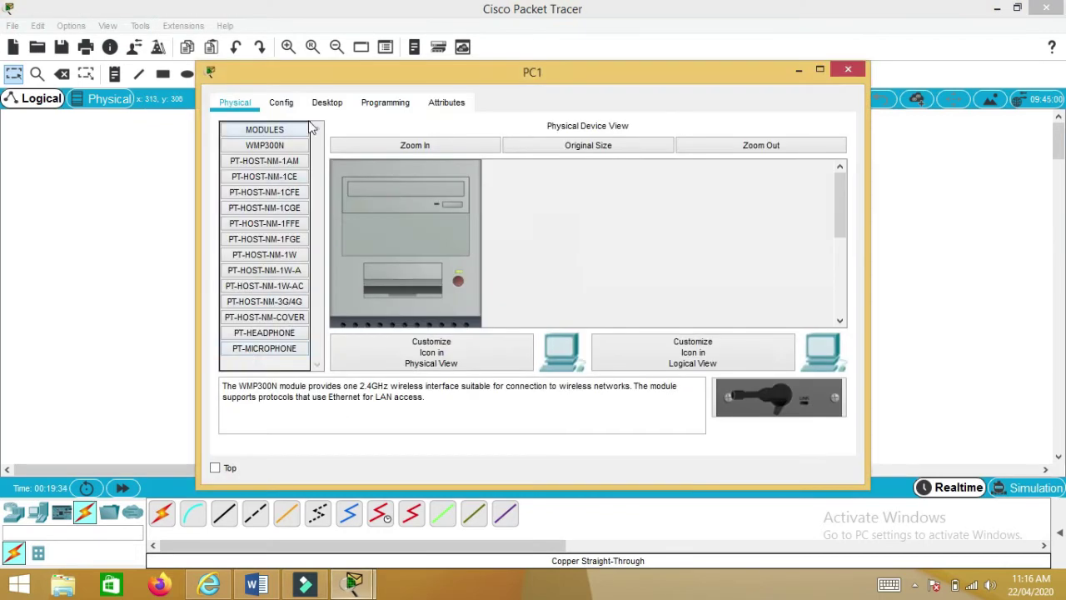
pyautogui.click(326, 102)
pyautogui.click(274, 162)
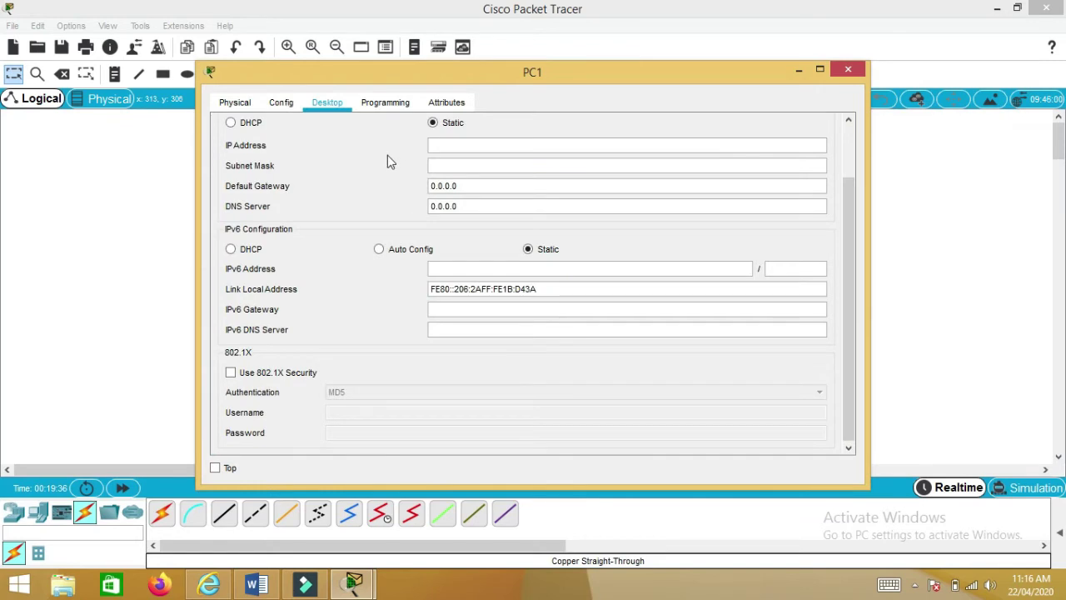
pyautogui.click(251, 122)
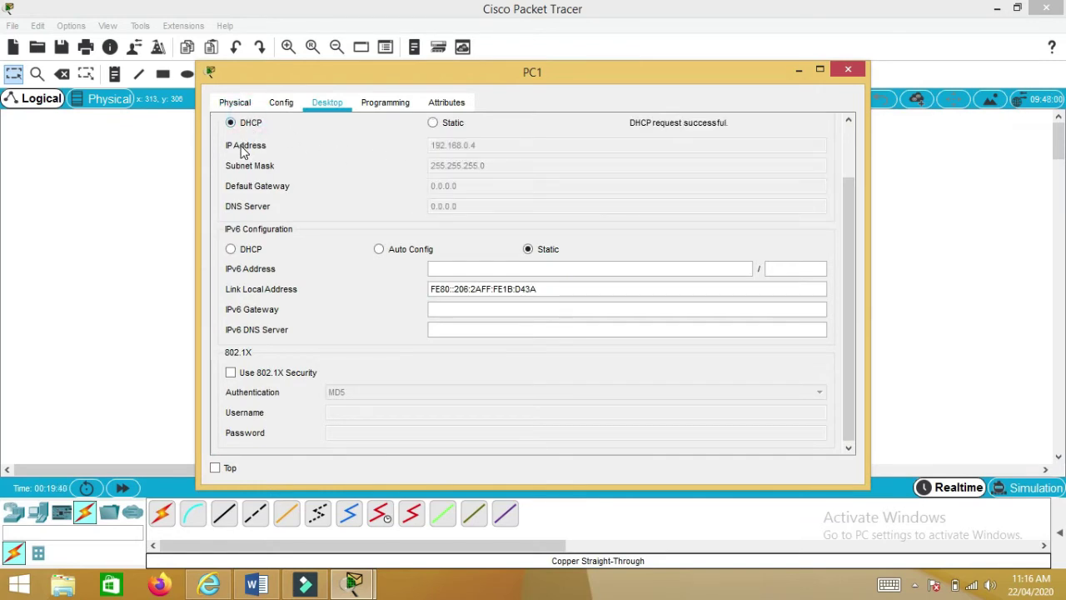
pyautogui.click(848, 71)
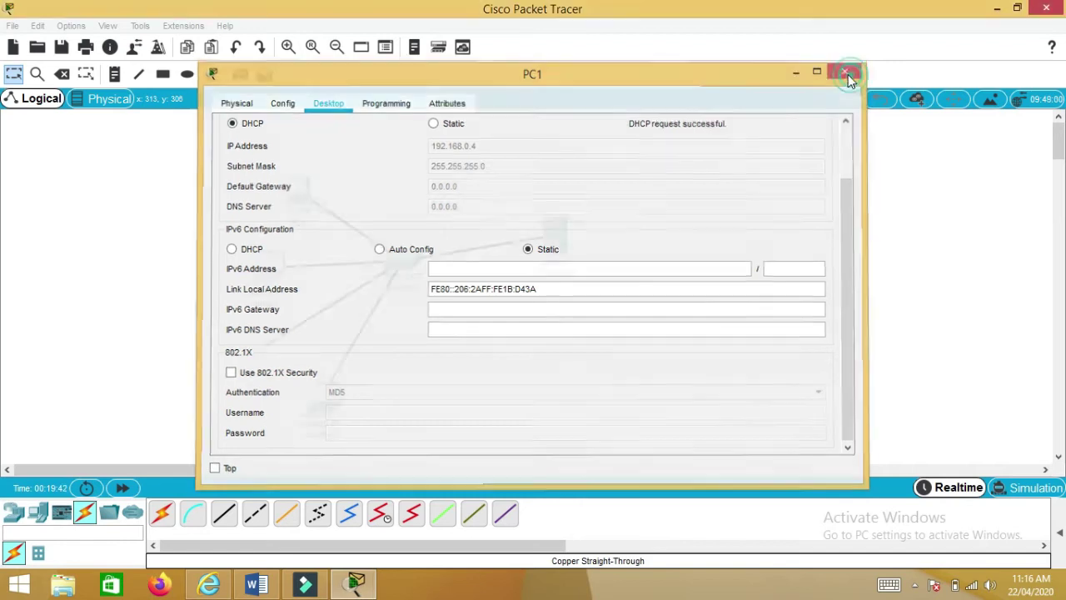
pyautogui.click(337, 389)
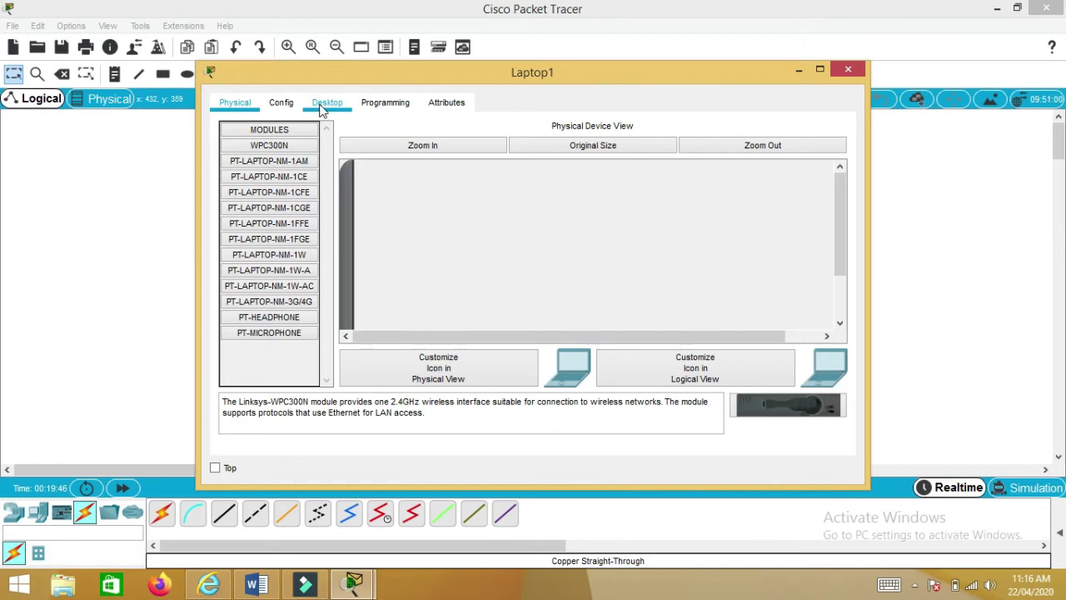
# - Set Laptop1 to obtain 192.168.0.5 via DHCP, close its window, and pan the workspace
pyautogui.click(322, 104)
pyautogui.click(277, 148)
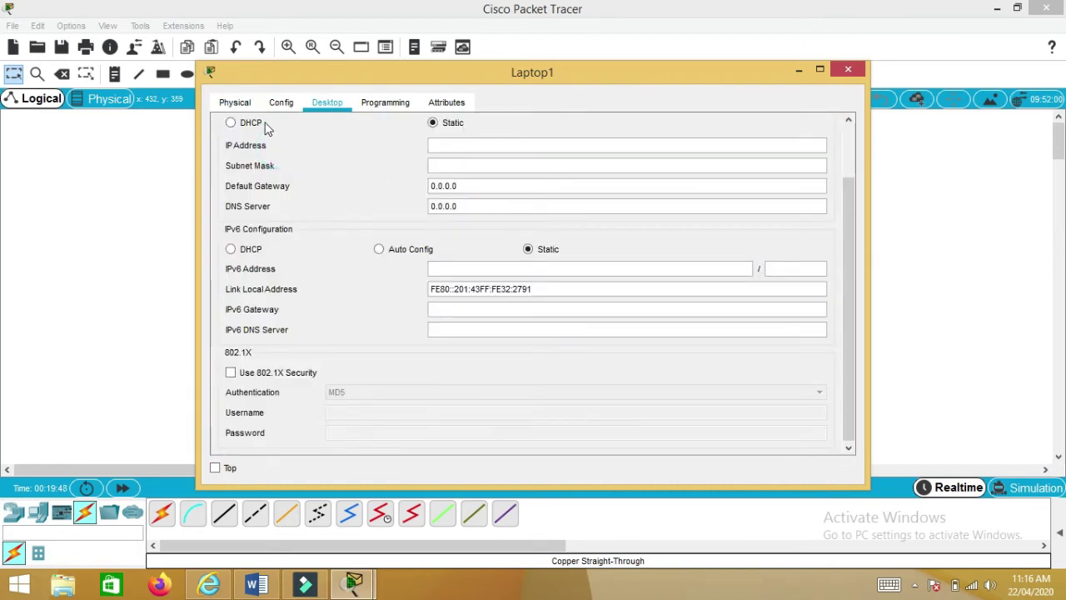
pyautogui.click(256, 126)
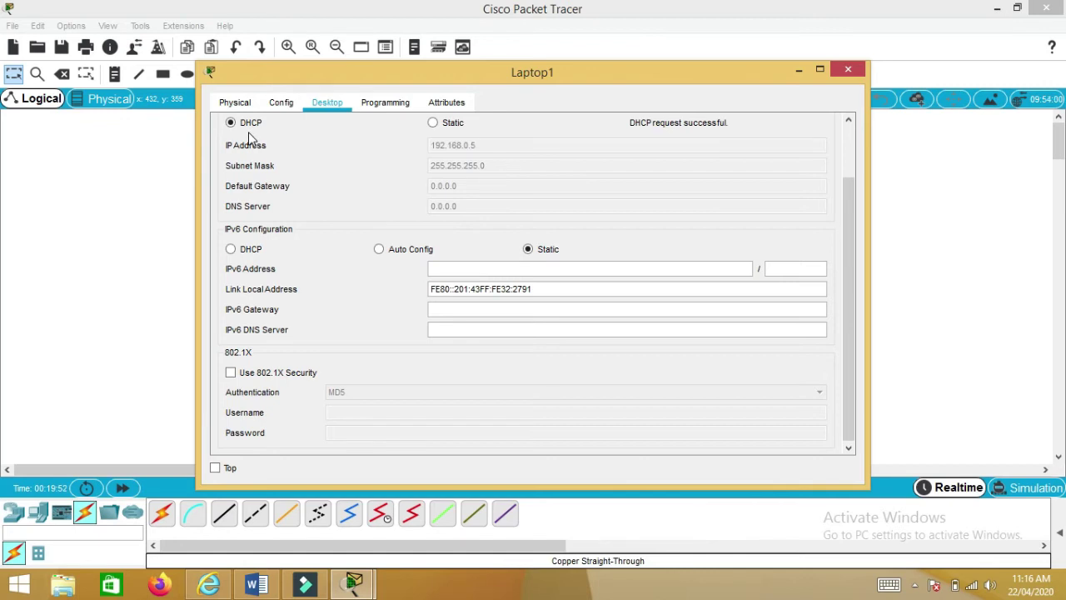
pyautogui.click(847, 70)
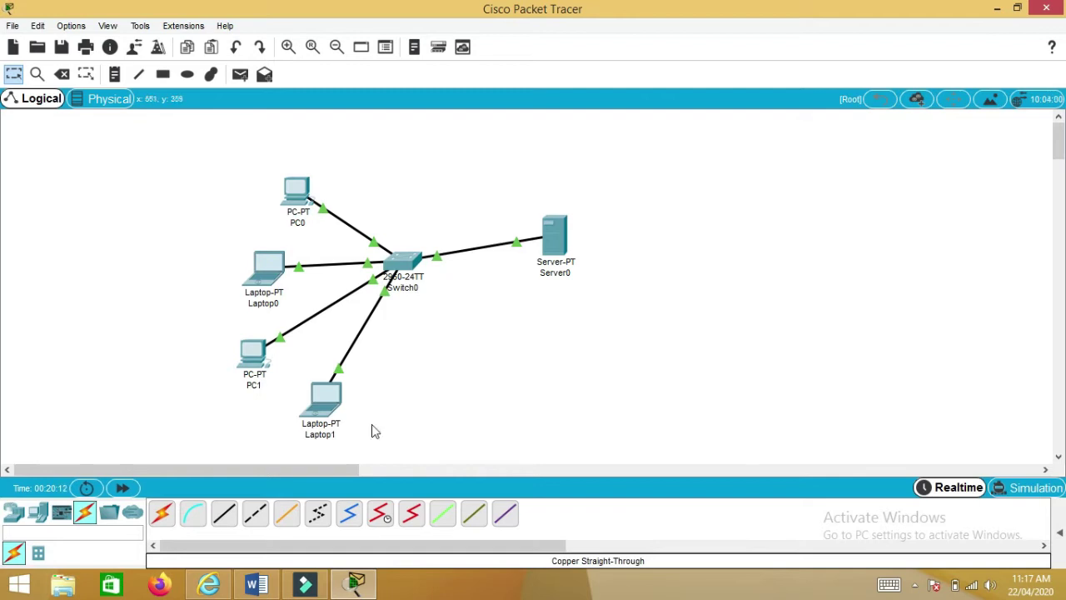
pyautogui.moveTo(234, 469); pyautogui.dragTo(442, 469)
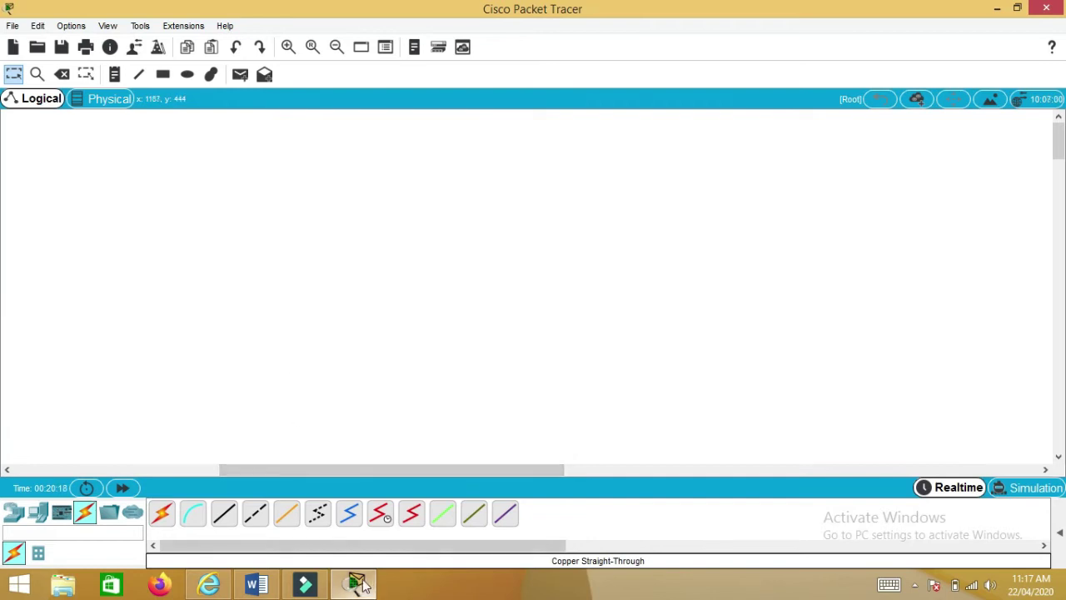
# - Return to the Word lab manual and scroll to page 8's Lab 11 Telnet network topology
pyautogui.click(256, 585)
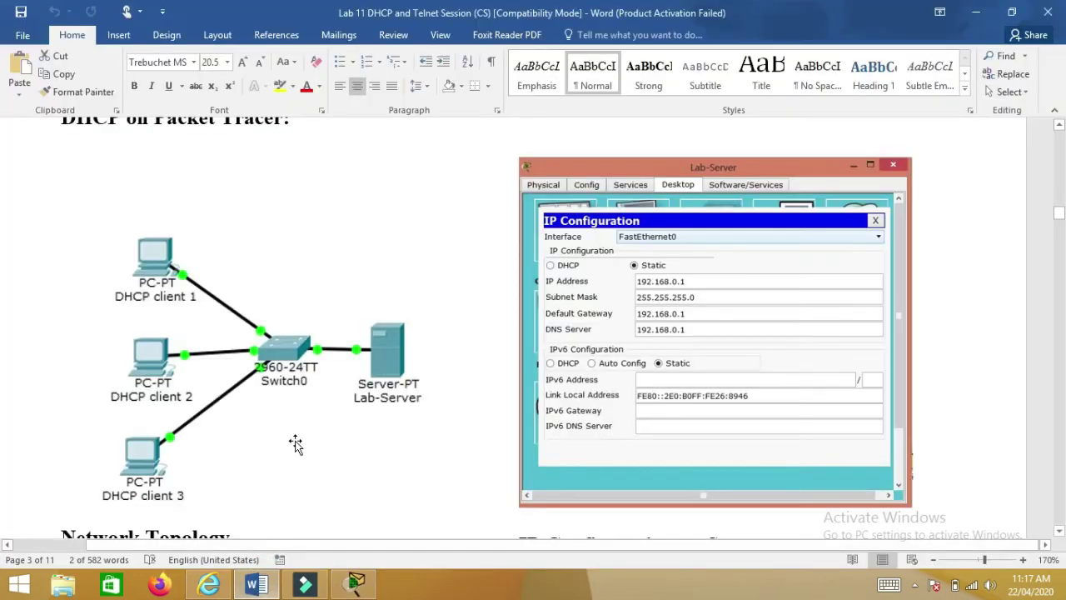
pyautogui.scroll(-5, 296, 441)
pyautogui.scroll(-15, 296, 441)
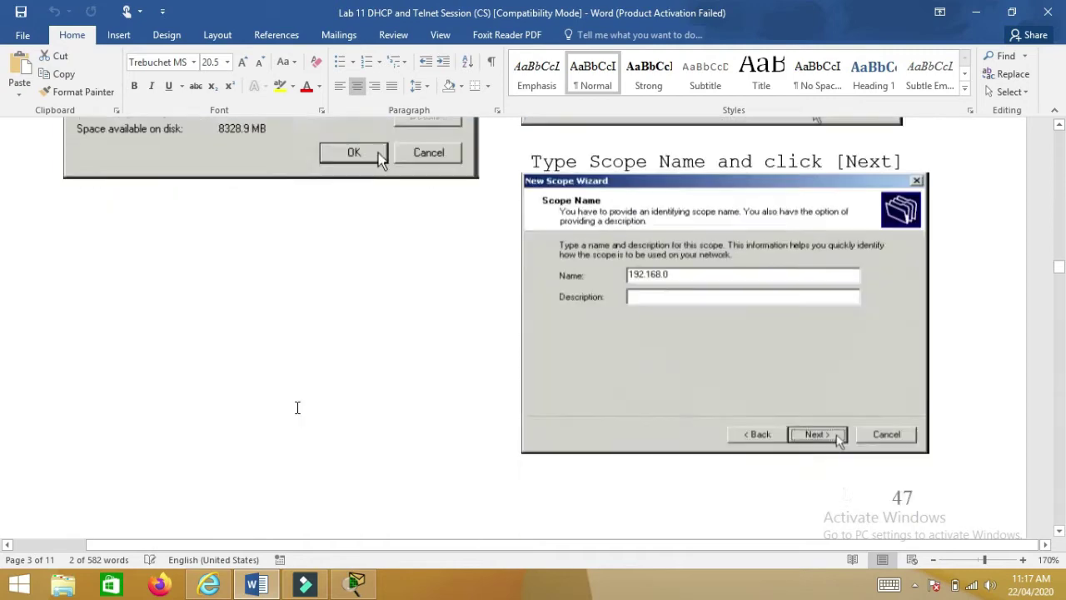
pyautogui.scroll(-15, 293, 408)
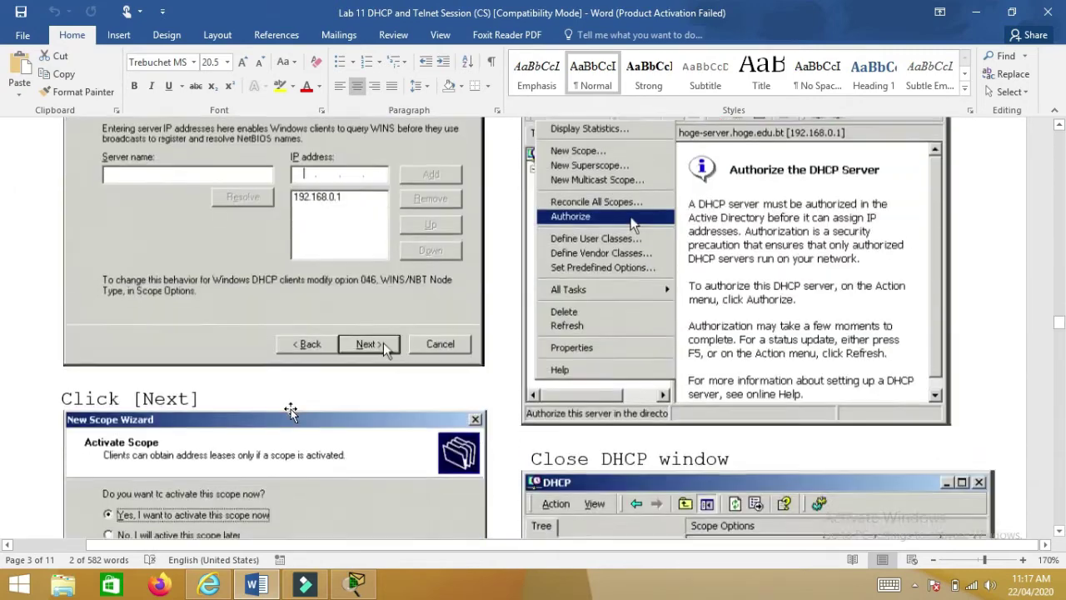
pyautogui.scroll(-10, 287, 412)
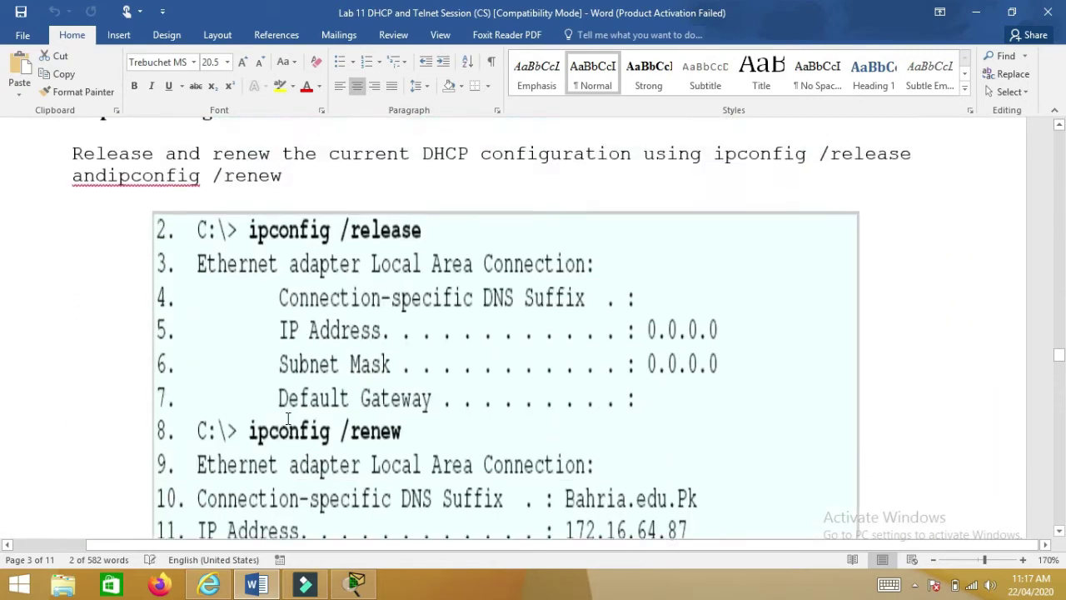
pyautogui.scroll(-10, 285, 409)
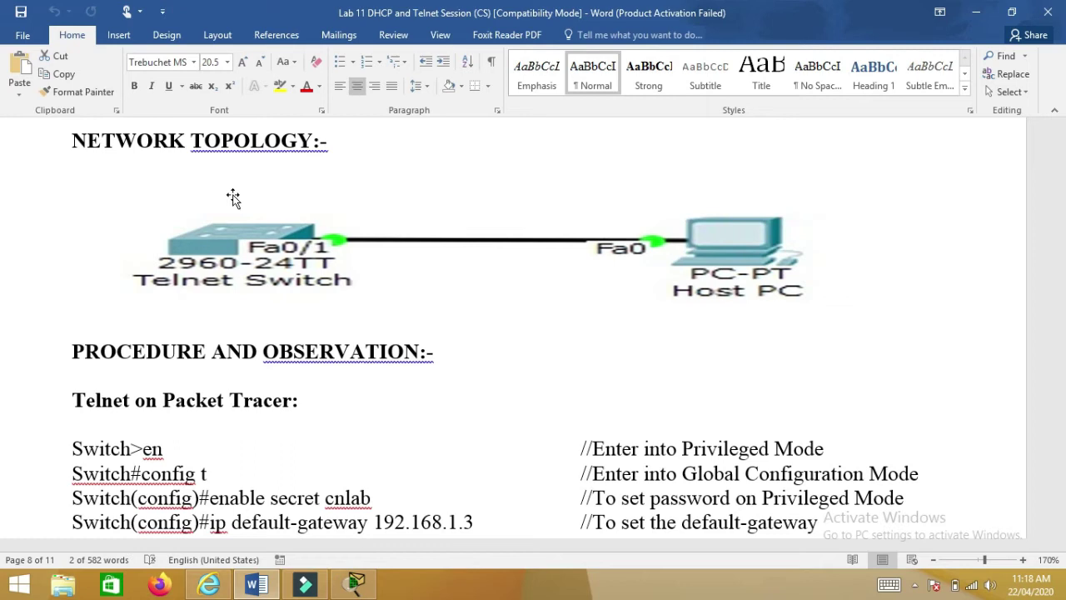
# - Select the Telnet switch commands from Switch>en through the vty 0 4 login line
pyautogui.scroll(-2, 229, 233)
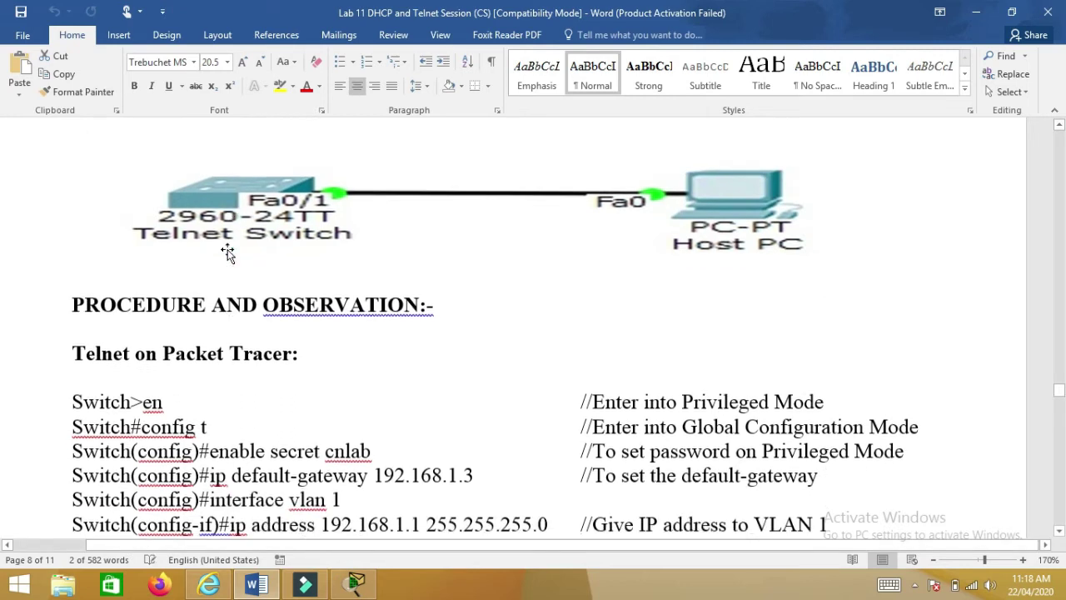
pyautogui.scroll(1, 224, 242)
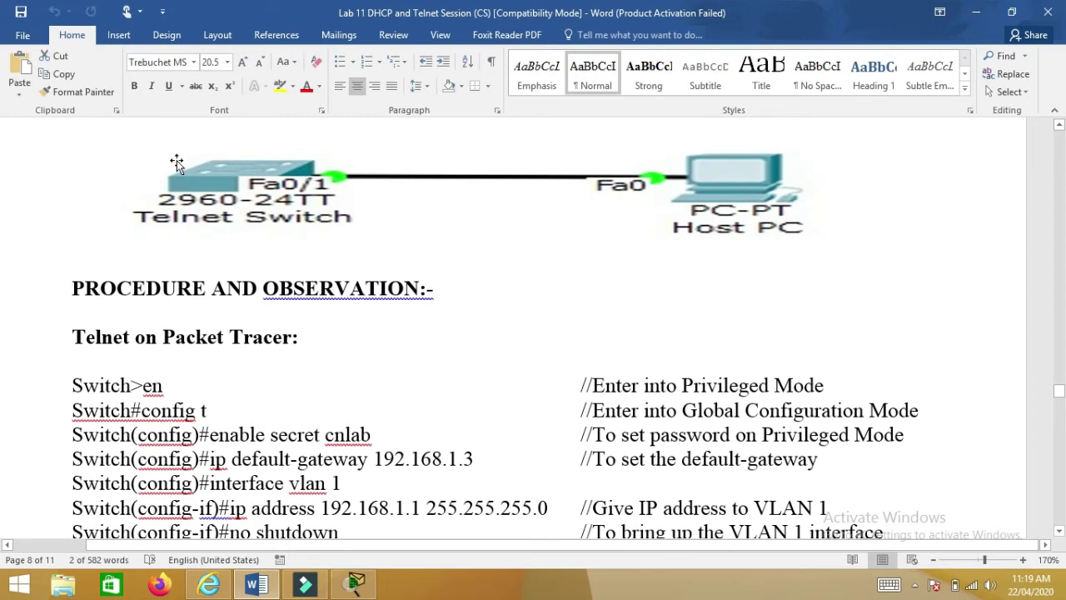
pyautogui.scroll(-1, 177, 162)
pyautogui.scroll(-1, 177, 162)
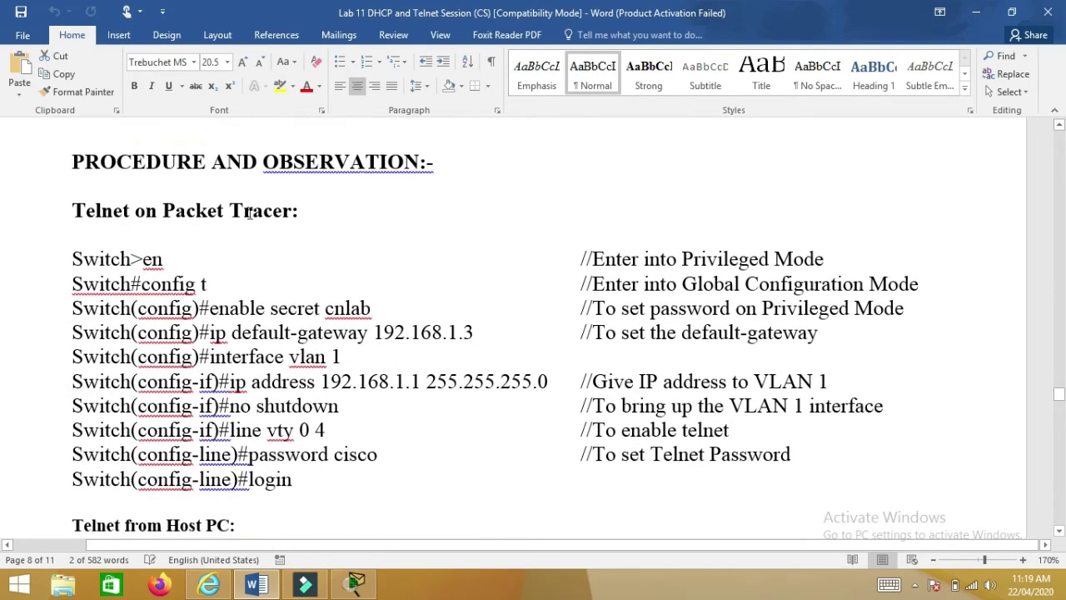
pyautogui.moveTo(143, 265); pyautogui.dragTo(287, 510)
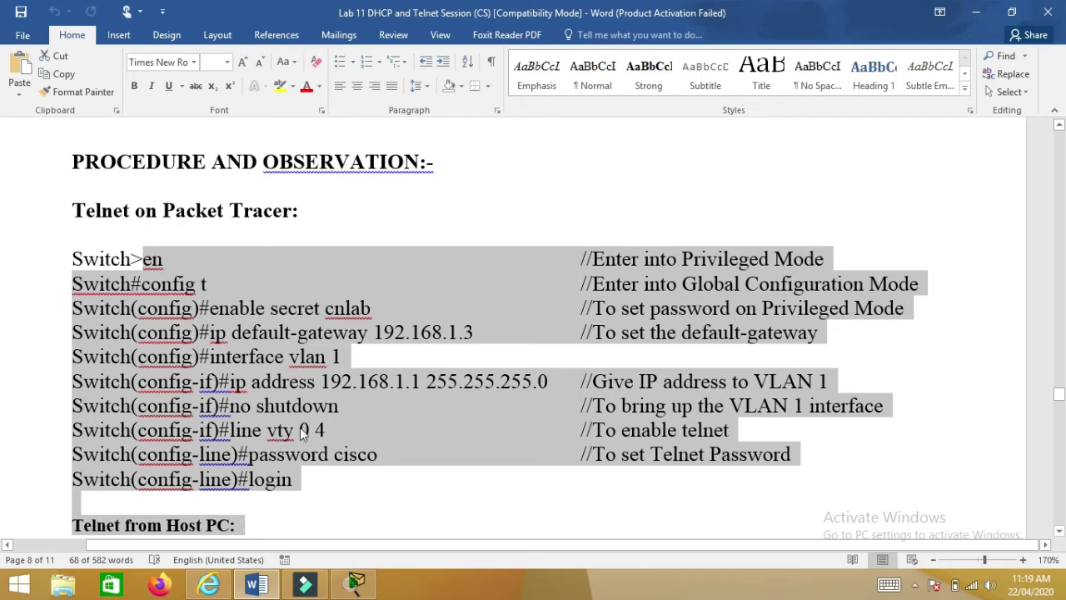
# - Place a 2960 switch (Switch1) and a PC (PC2) on the Packet Tracer canvas
pyautogui.click(356, 583)
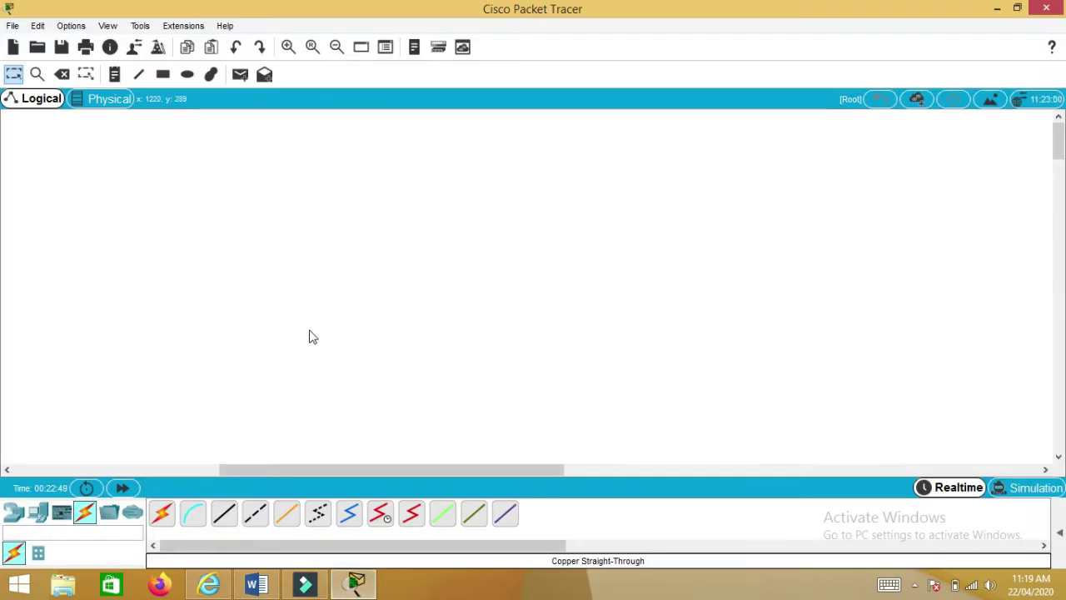
pyautogui.click(38, 514)
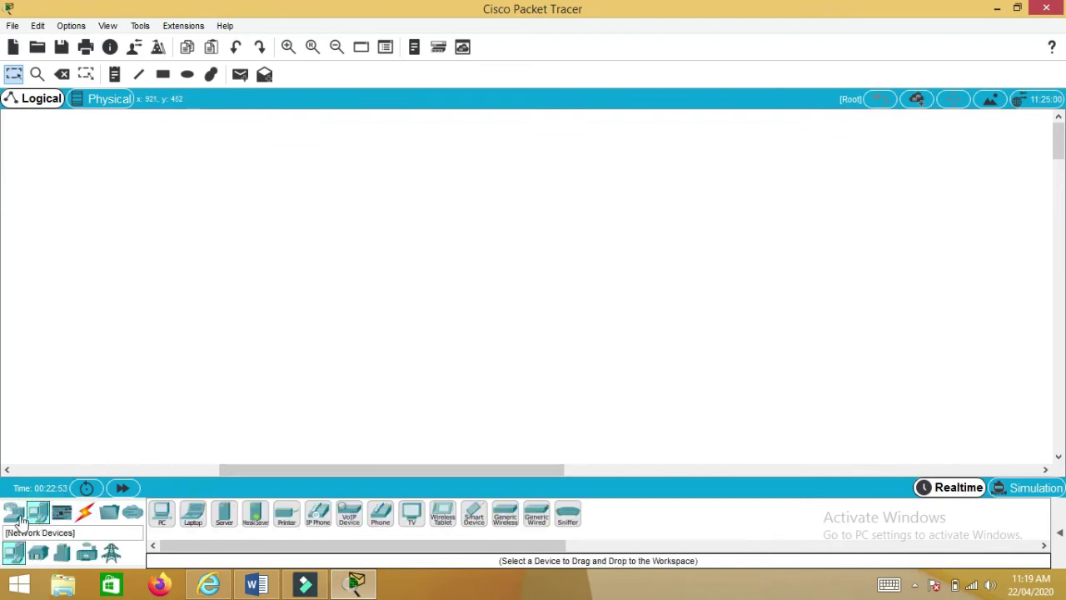
pyautogui.click(15, 513)
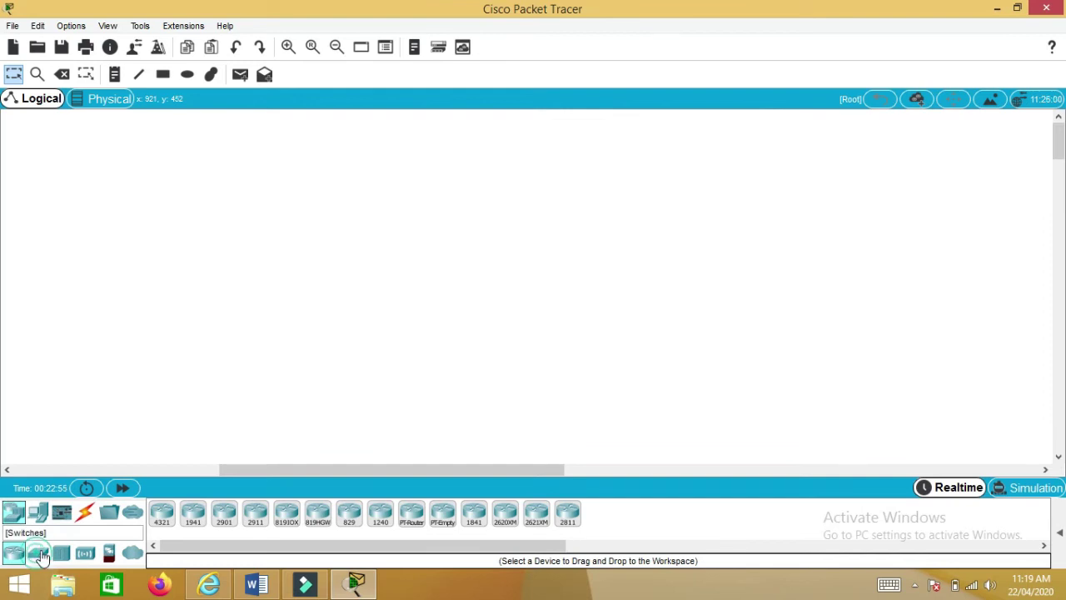
pyautogui.click(38, 552)
pyautogui.moveTo(162, 512); pyautogui.dragTo(461, 265)
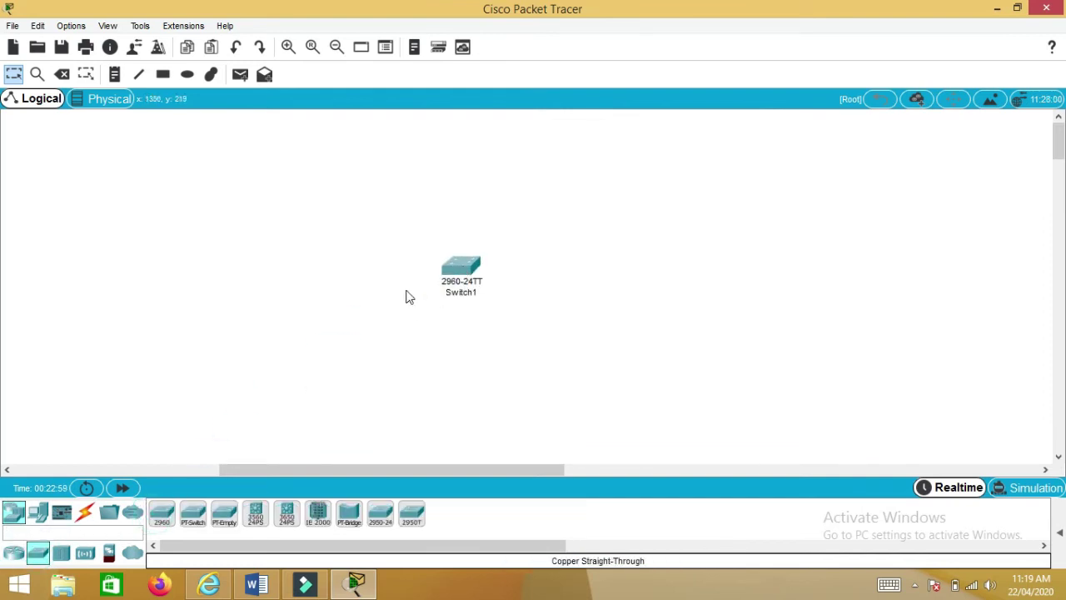
pyautogui.click(37, 511)
pyautogui.moveTo(160, 512); pyautogui.dragTo(175, 239)
pyautogui.click(147, 315)
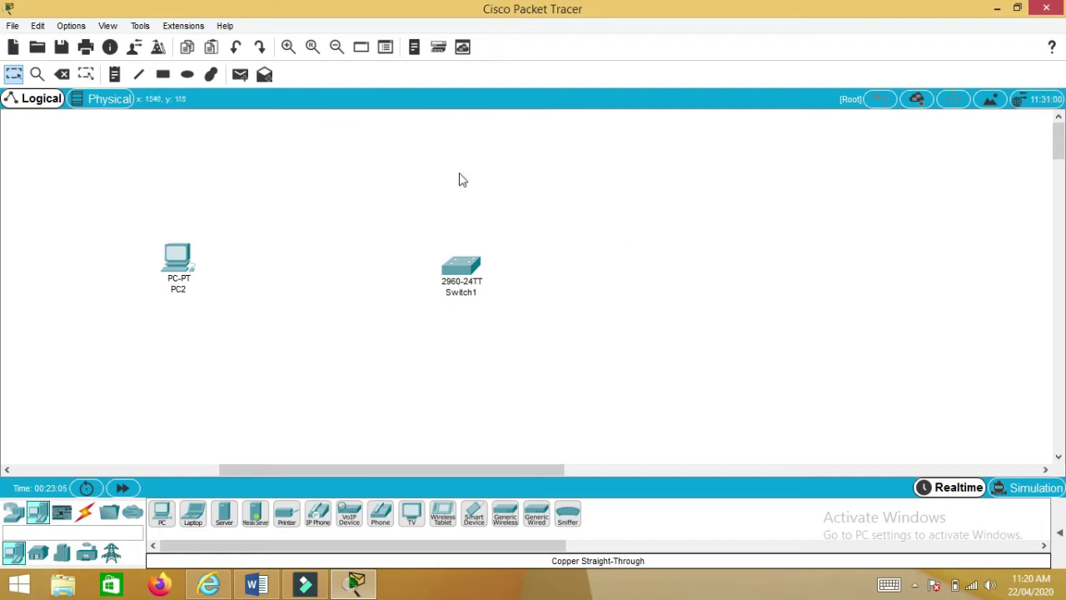
# - Cable PC2's FastEthernet0 to Switch1's FastEthernet0/1 with a copper straight-through cable
pyautogui.click(83, 523)
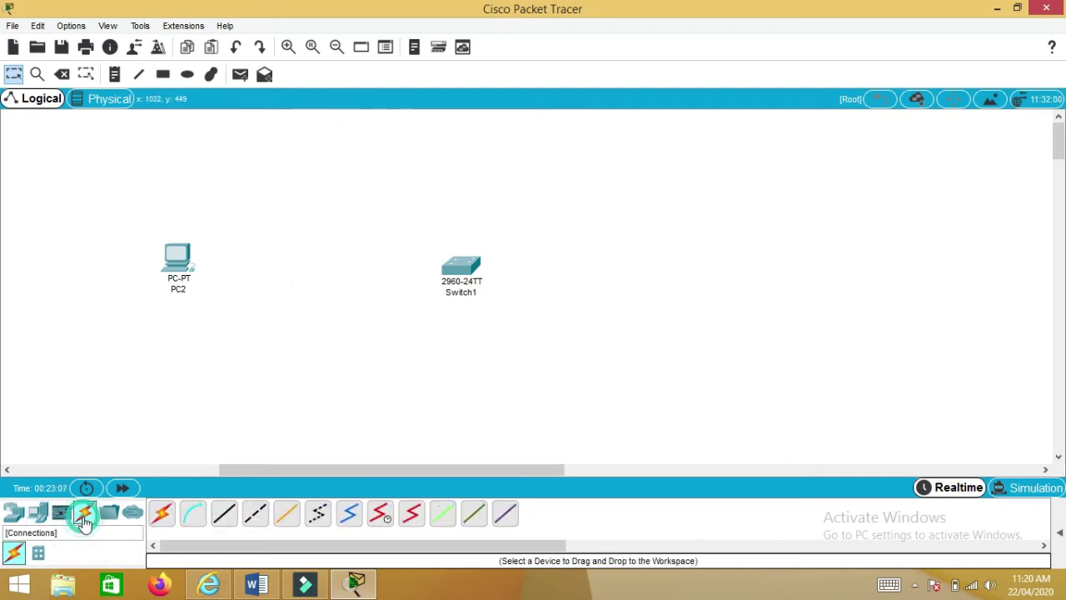
pyautogui.click(223, 515)
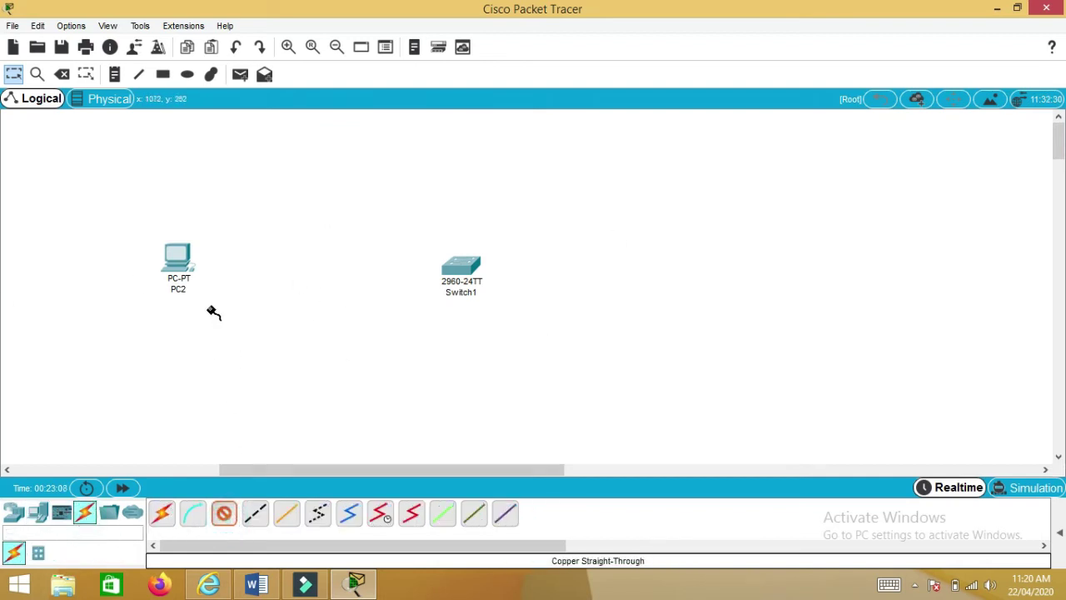
pyautogui.click(178, 260)
pyautogui.click(205, 323)
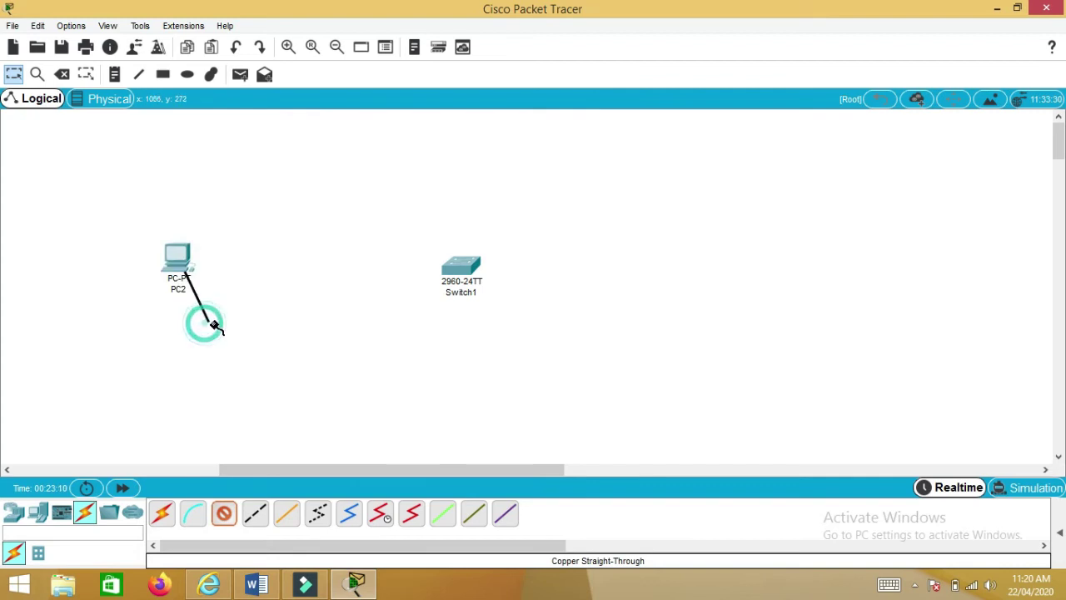
pyautogui.click(468, 265)
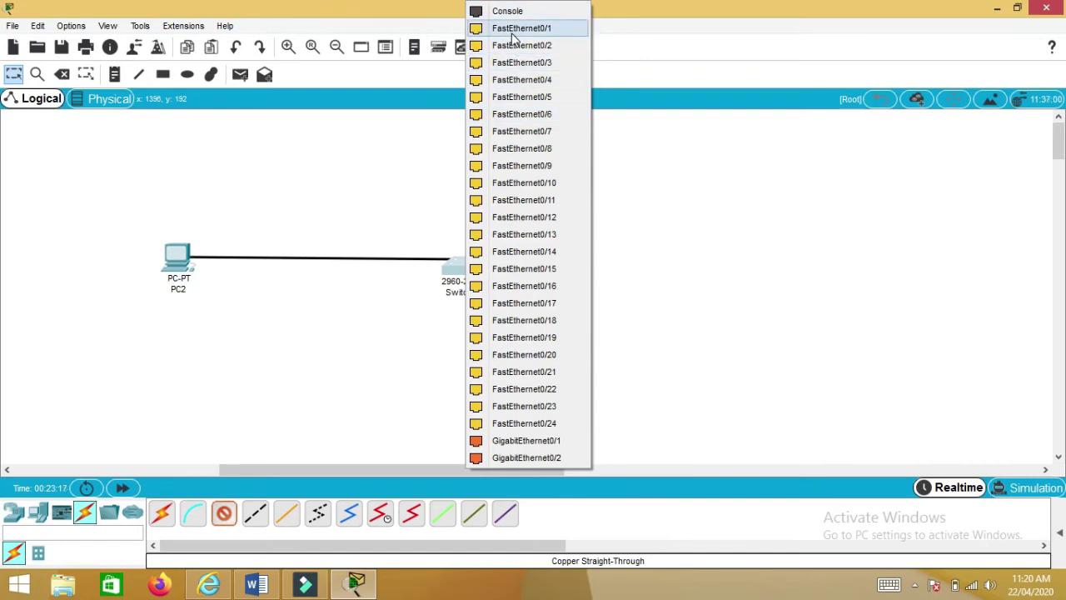
pyautogui.click(513, 29)
pyautogui.click(455, 318)
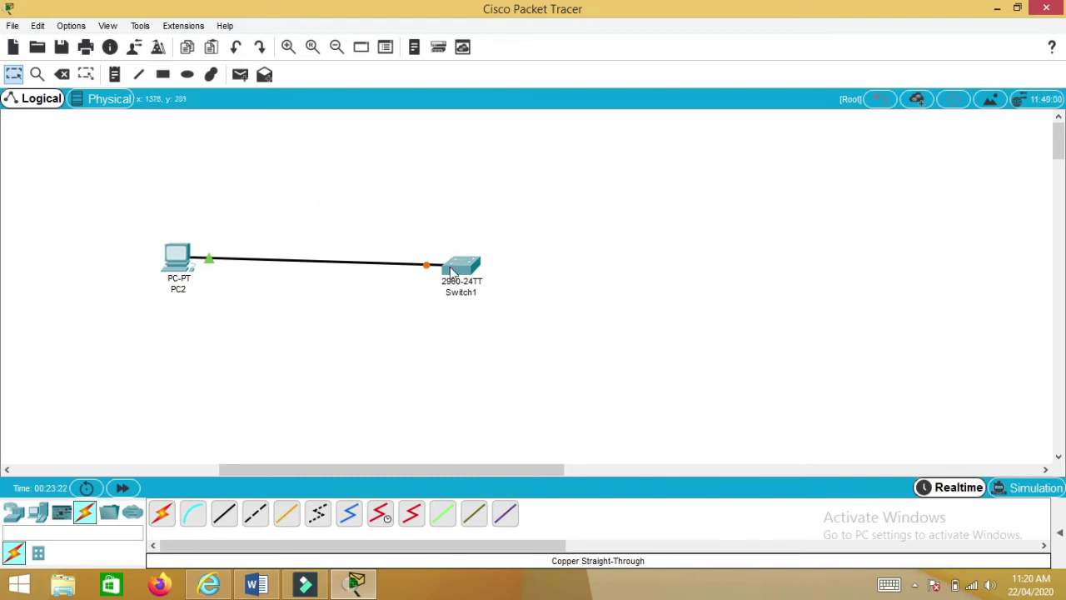
pyautogui.moveTo(455, 265)
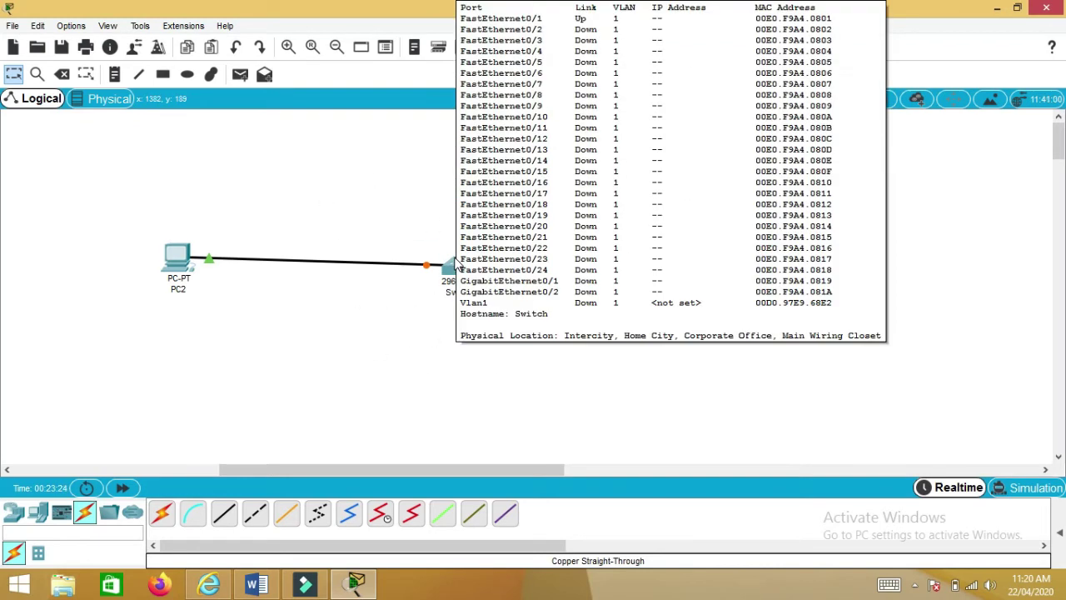
# - Open Switch1's CLI and enter privileged EXEC mode with en
pyautogui.click(457, 266)
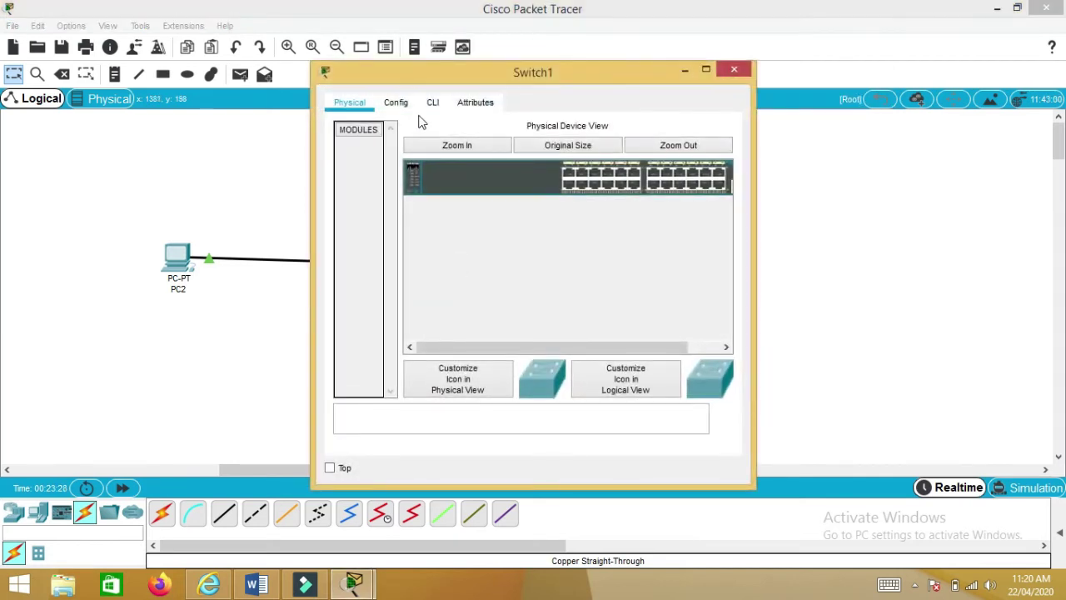
pyautogui.click(400, 104)
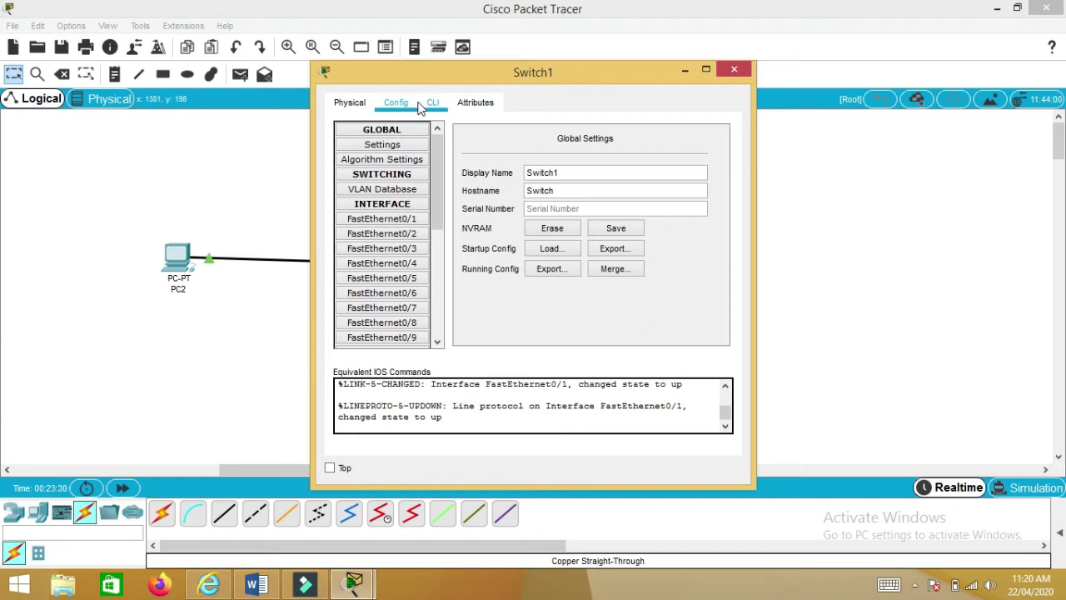
pyautogui.click(433, 103)
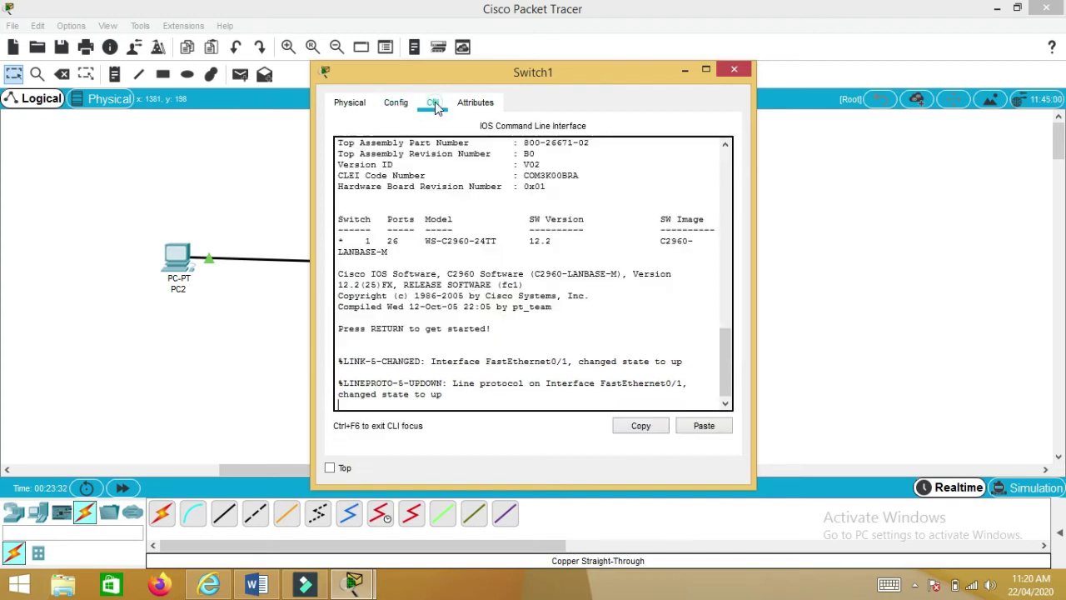
pyautogui.press('Return')
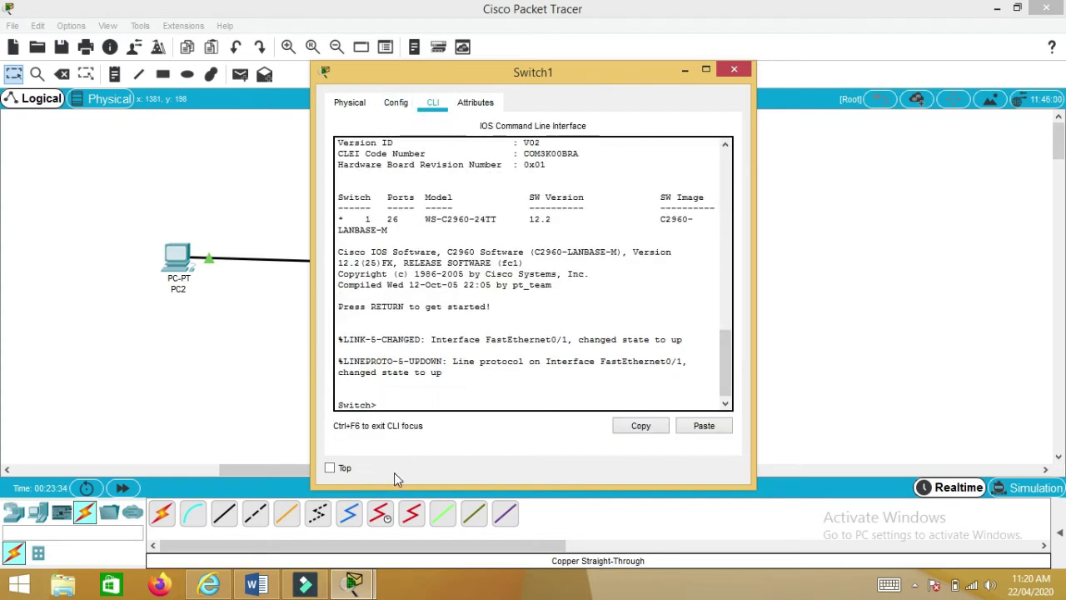
pyautogui.write('en')
pyautogui.press('Return')
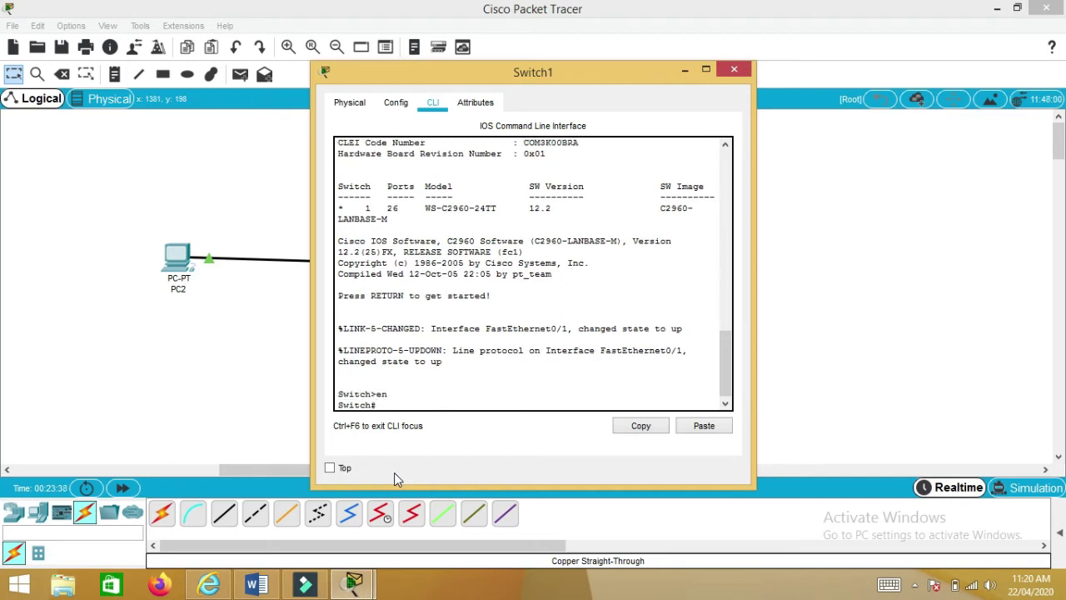
# - Enter global configuration mode and set Switch1's enable secret password
pyautogui.write('CONFIG T')
pyautogui.press('Return')
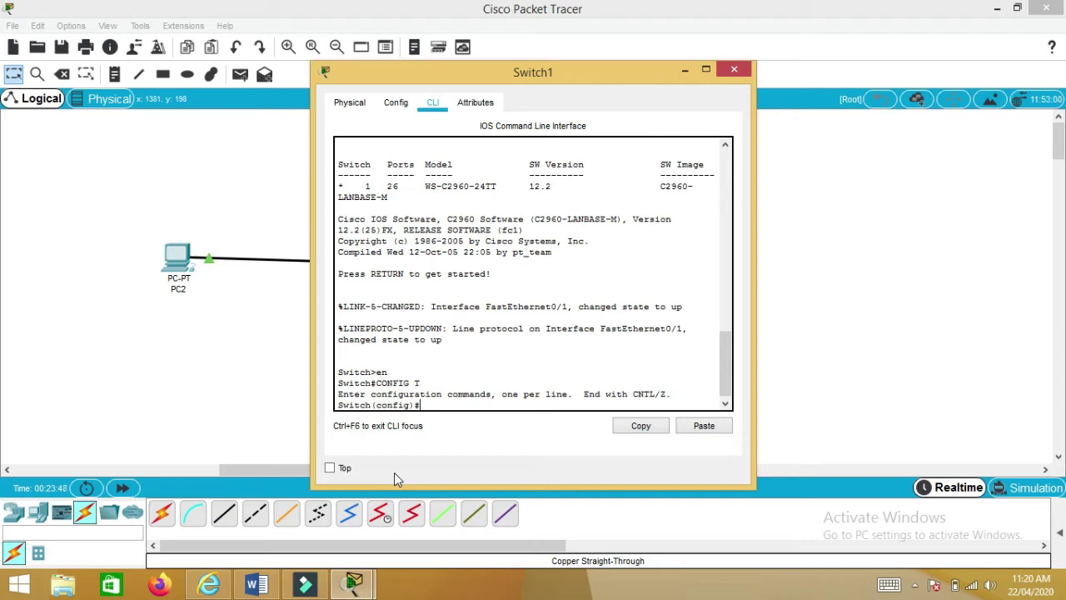
pyautogui.write('ENABLE SECRET 12345')
pyautogui.press('Return')
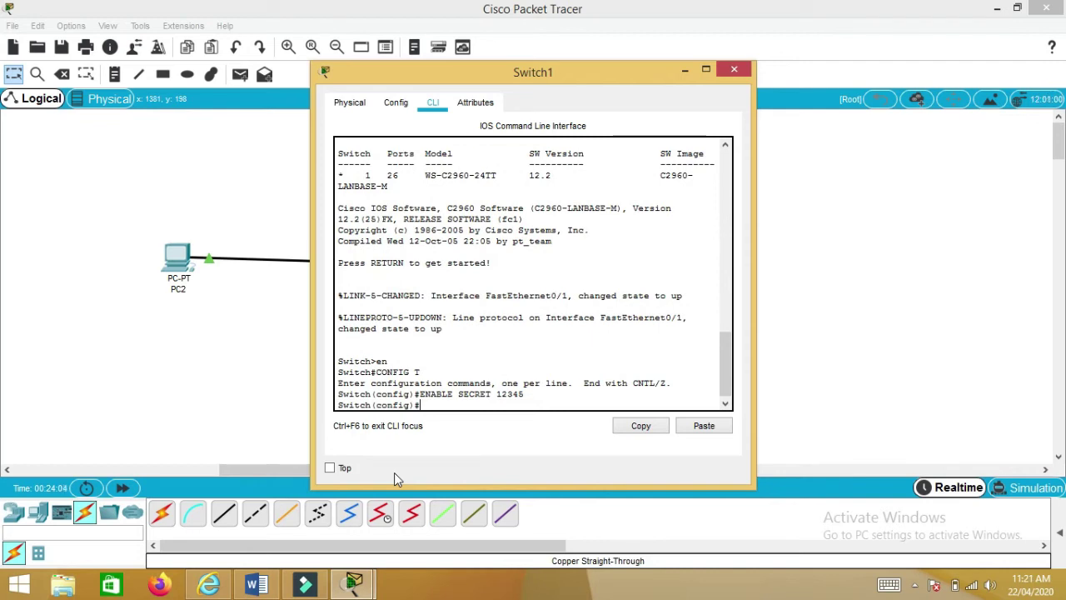
# - Assign interface VLAN 1 the address 10.0.0.1 255.0.0.0 and exit to global configuration
pyautogui.write('INT VLAN 1')
pyautogui.press('Return')
pyautogui.write('I')
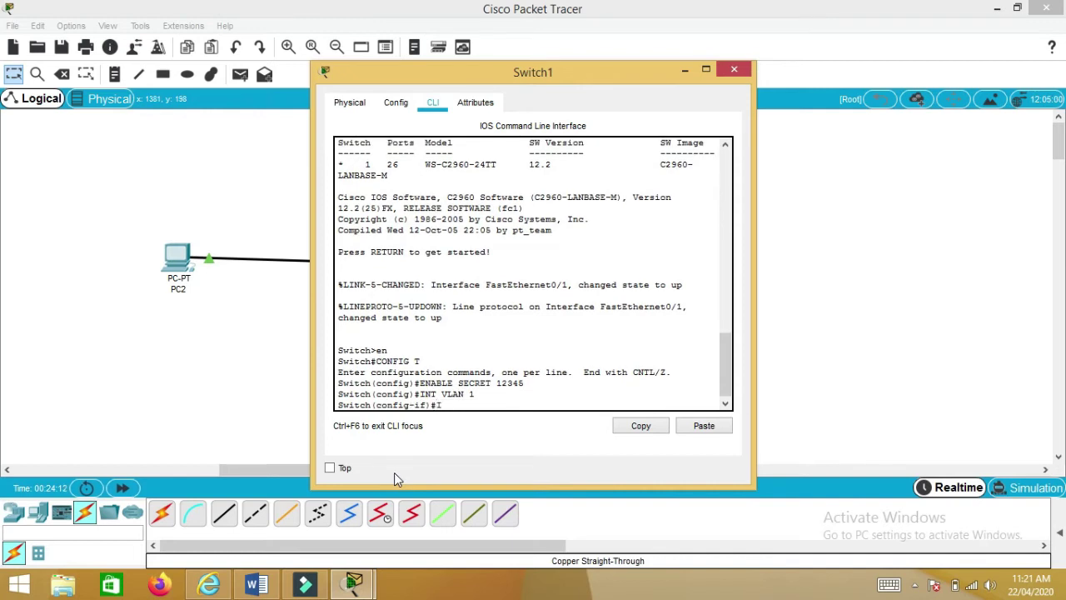
pyautogui.write('P ADDRESS')
pyautogui.write('10.0.0.1 255.0.0.0')
pyautogui.press('Return')
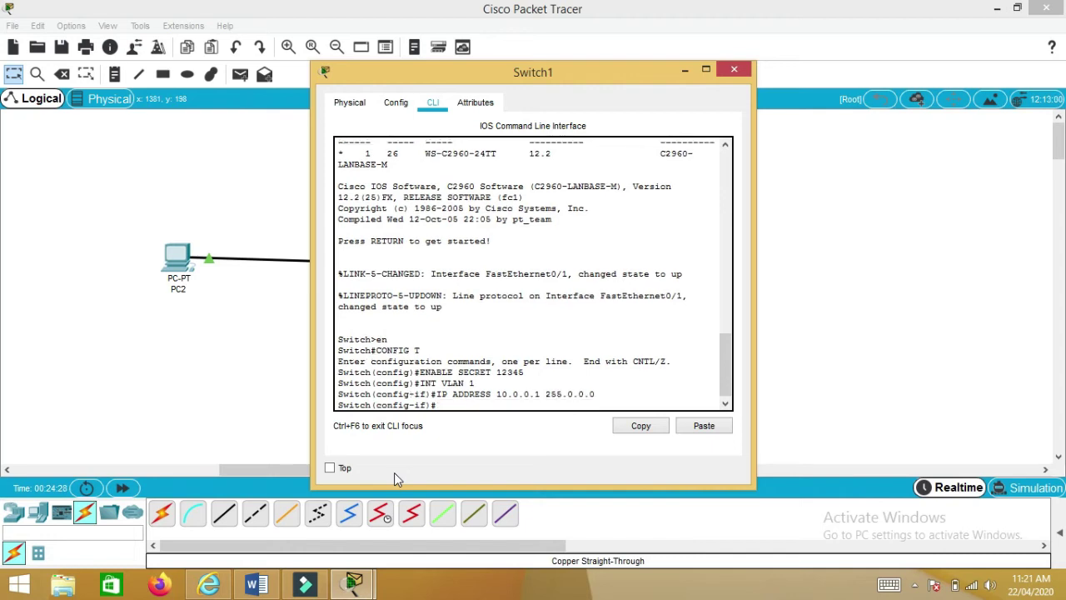
pyautogui.write('EX')
pyautogui.press('Return')
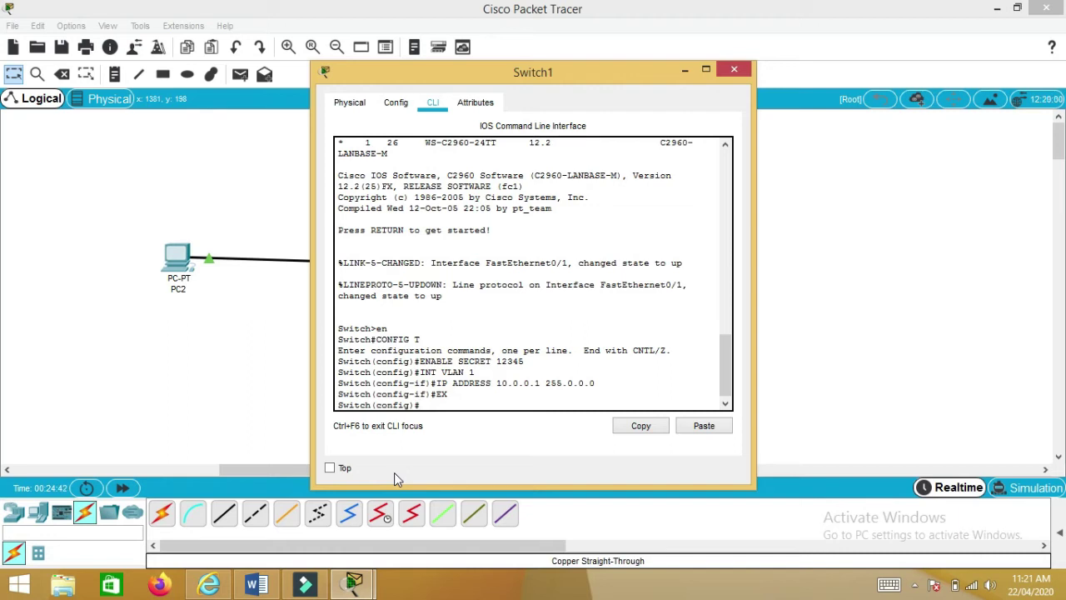
# - Configure LINE VTY 0 4 with a Telnet login password
pyautogui.write('LINE VTY 0 4')
pyautogui.press('Return')
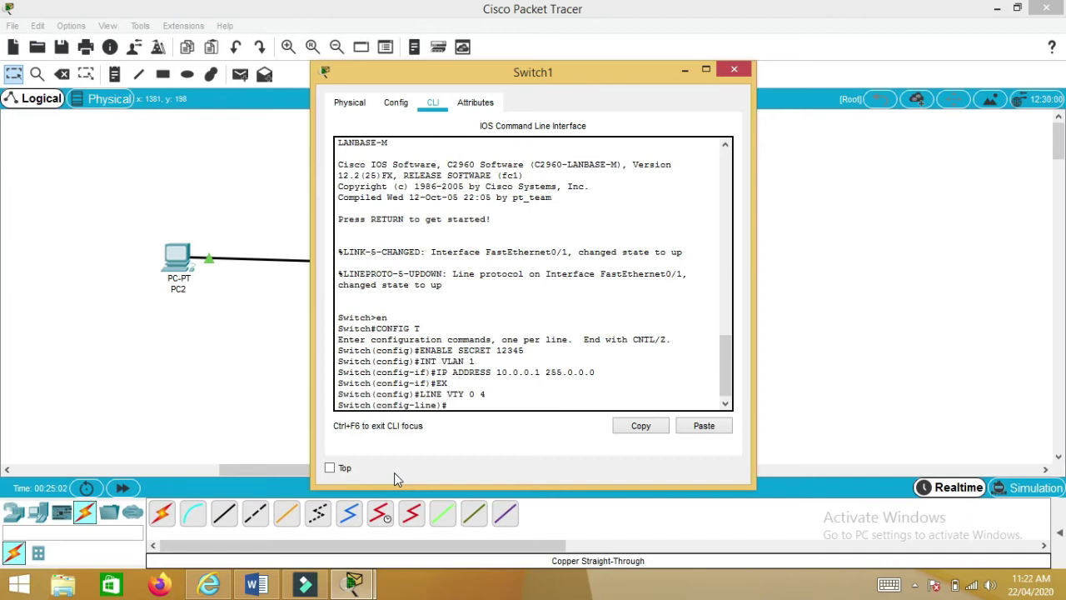
pyautogui.write('PASSWORD BUKC')
pyautogui.press('Return')
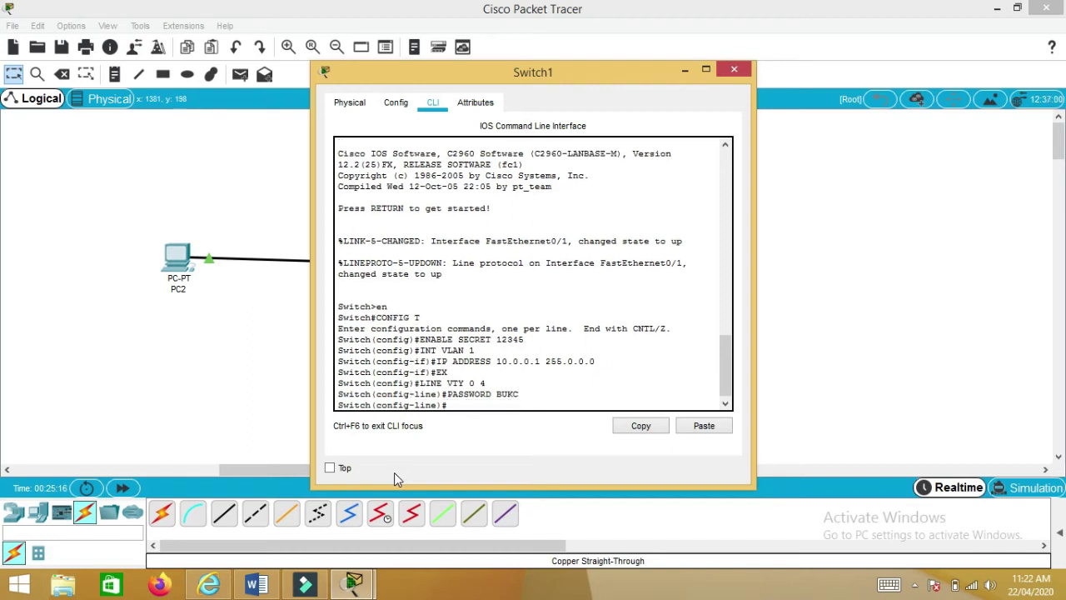
# - Highlight the final 'login' step in the Word lab manual, then return to Switch1's console
pyautogui.click(241, 588)
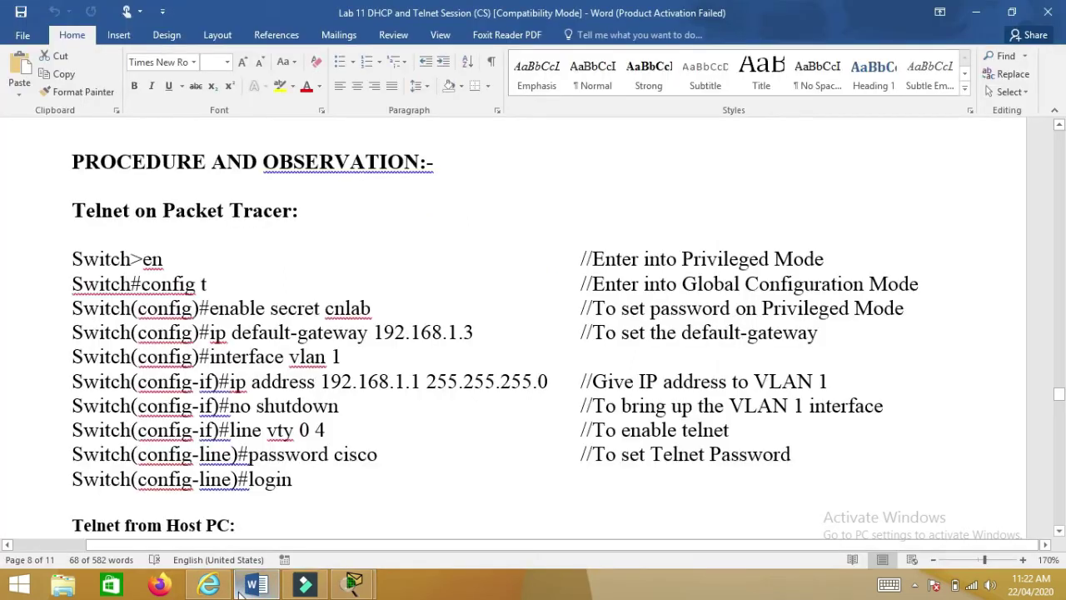
pyautogui.click(291, 482)
pyautogui.moveTo(291, 483); pyautogui.dragTo(249, 482)
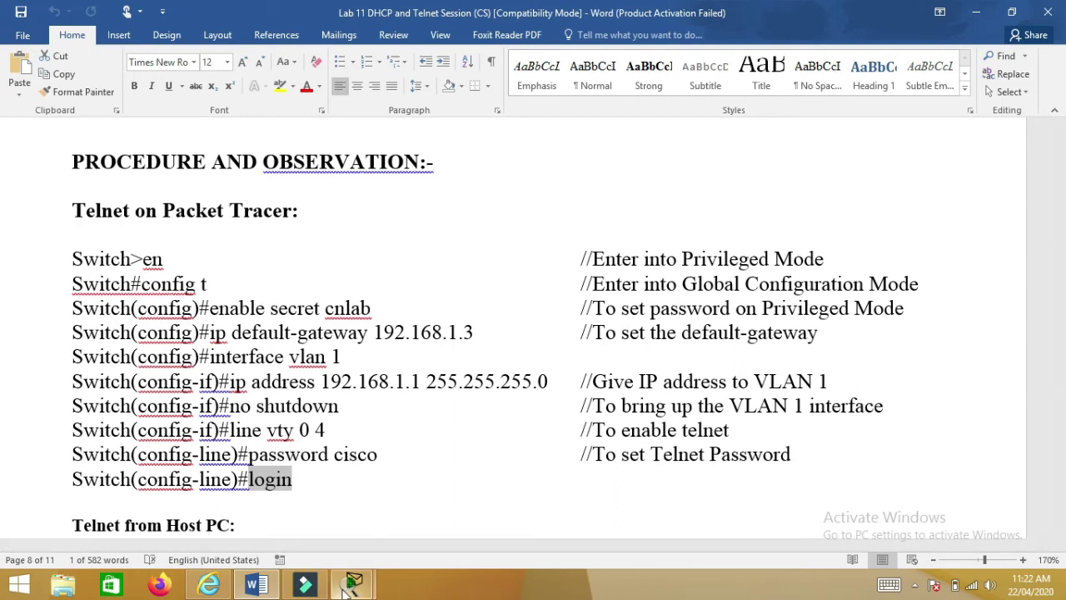
pyautogui.moveTo(306, 586)
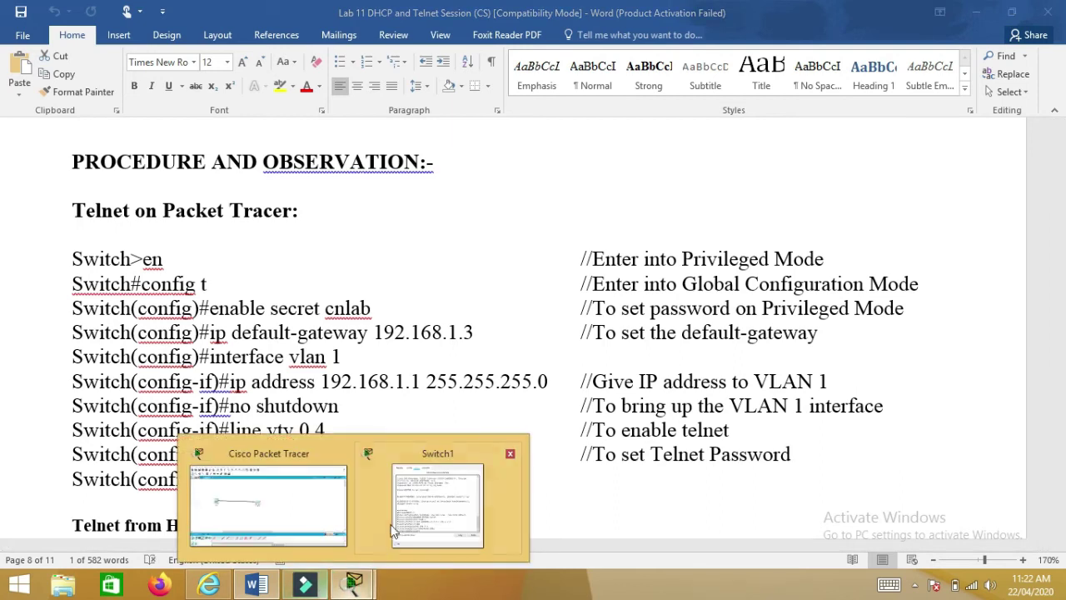
pyautogui.click(409, 498)
# - Require login on the vty lines and exit line configuration mode
pyautogui.write('LOGIN')
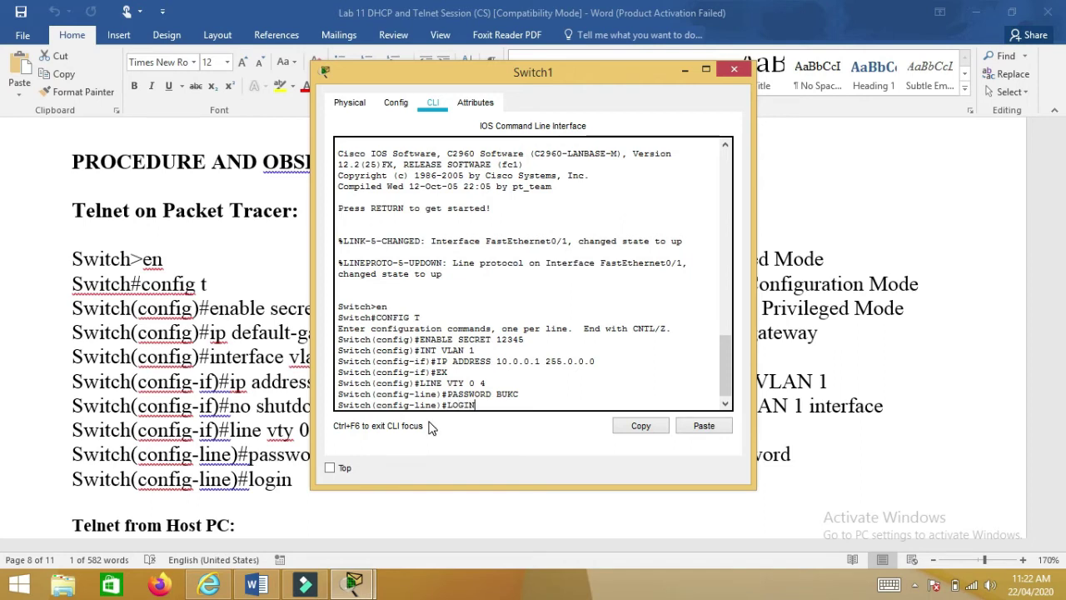
pyautogui.press('Return')
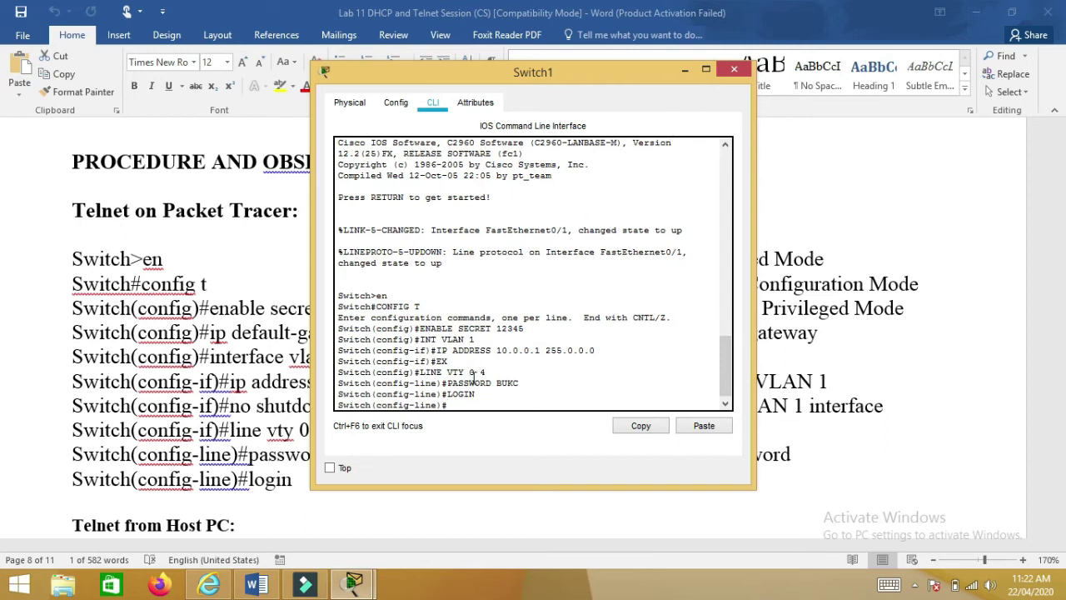
pyautogui.write('EX')
pyautogui.press('Return')
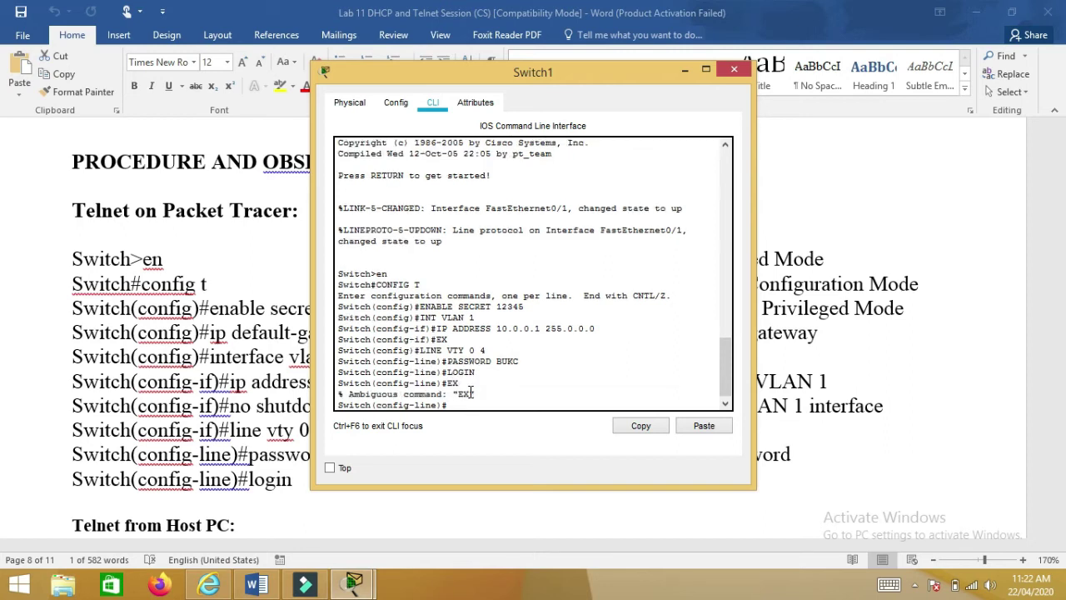
pyautogui.write('EXIT')
pyautogui.press('Return')
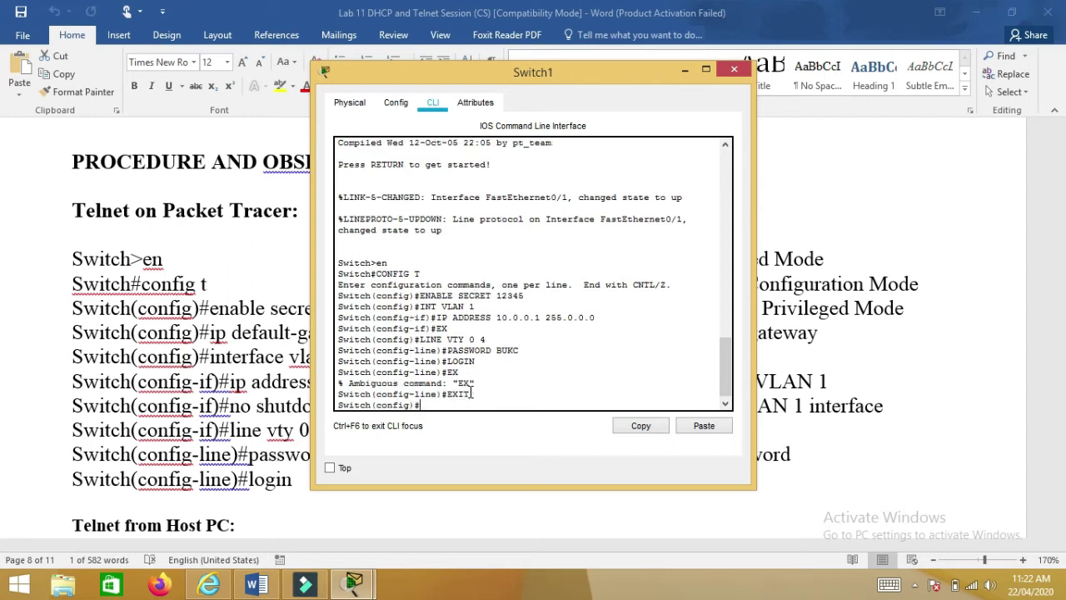
# - Bring interface VLAN 1 up with no shutdown
pyautogui.write('INT VLAN 1')
pyautogui.press('Return')
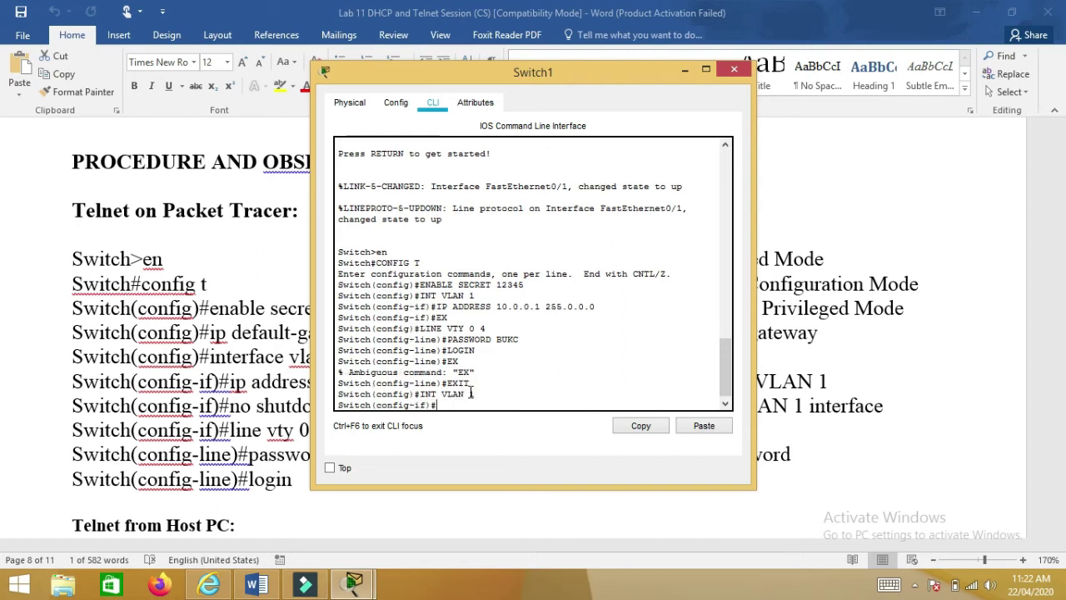
pyautogui.write('NO SHUT')
pyautogui.press('Return')
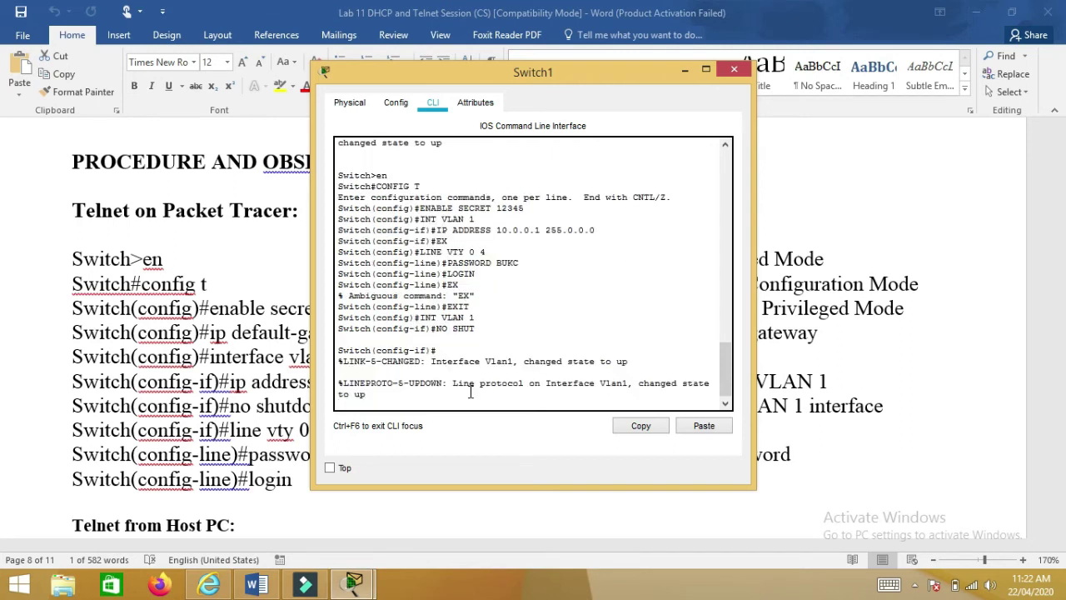
# - Close Switch1's window and give PC2 static IP 10.0.0.2 with mask 255.0.0.0
pyautogui.click(732, 70)
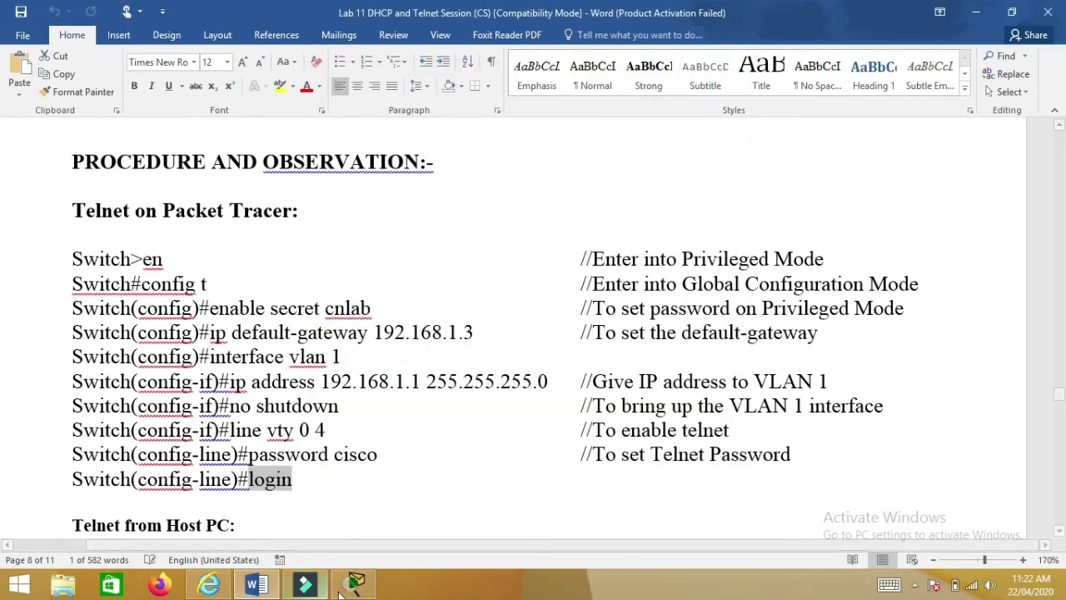
pyautogui.click(342, 589)
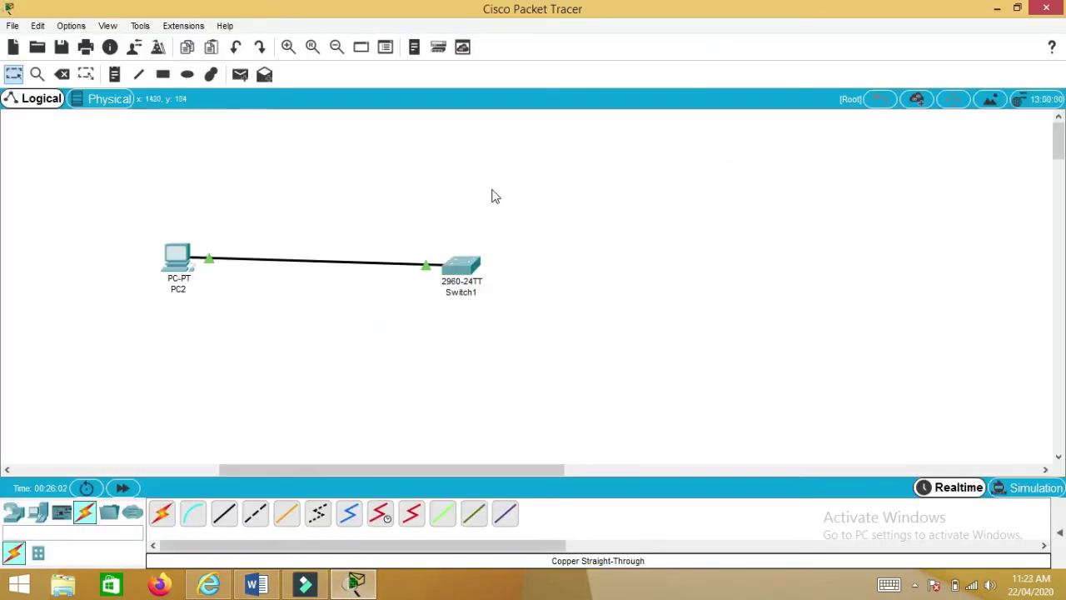
pyautogui.moveTo(466, 265)
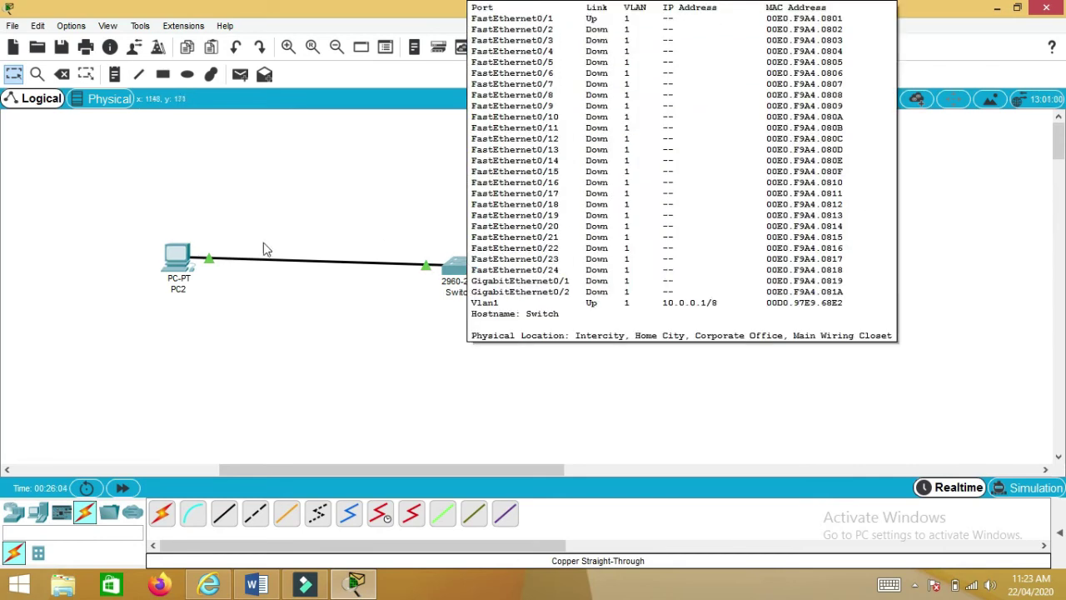
pyautogui.moveTo(186, 250)
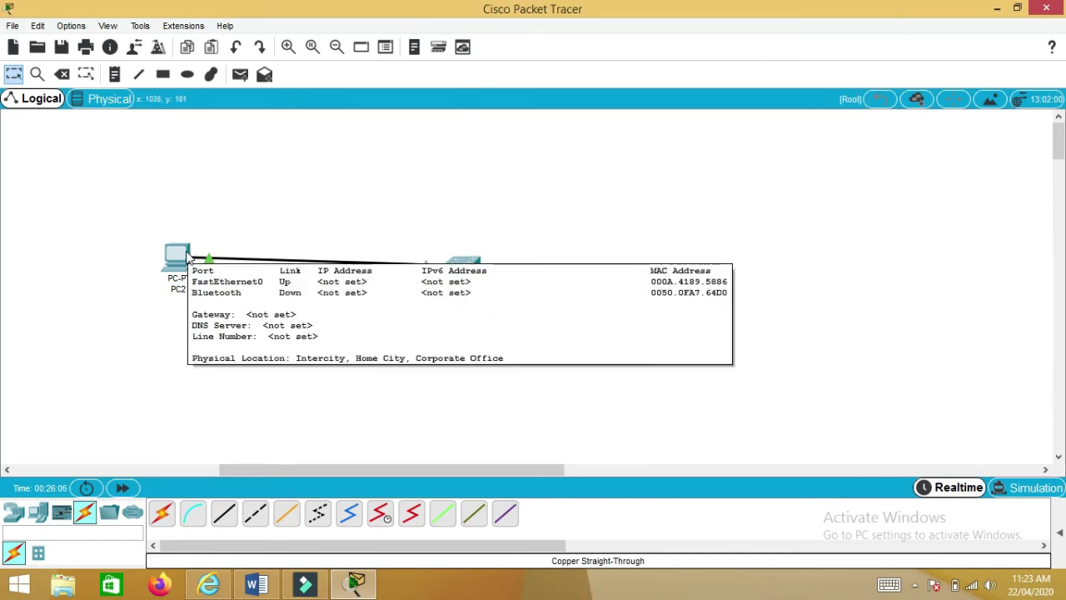
pyautogui.click(186, 253)
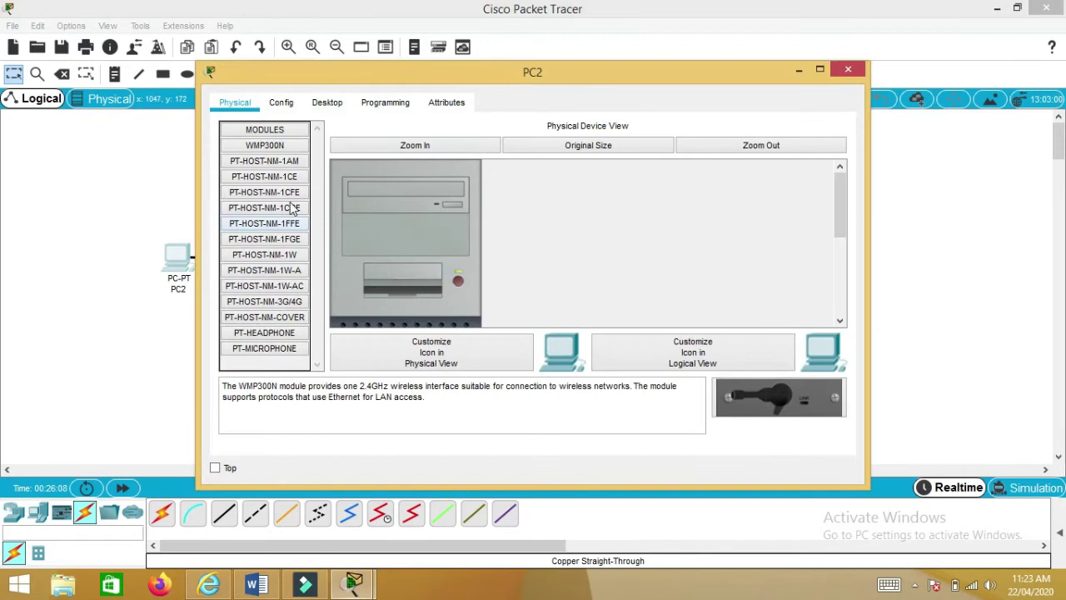
pyautogui.click(316, 108)
pyautogui.click(291, 137)
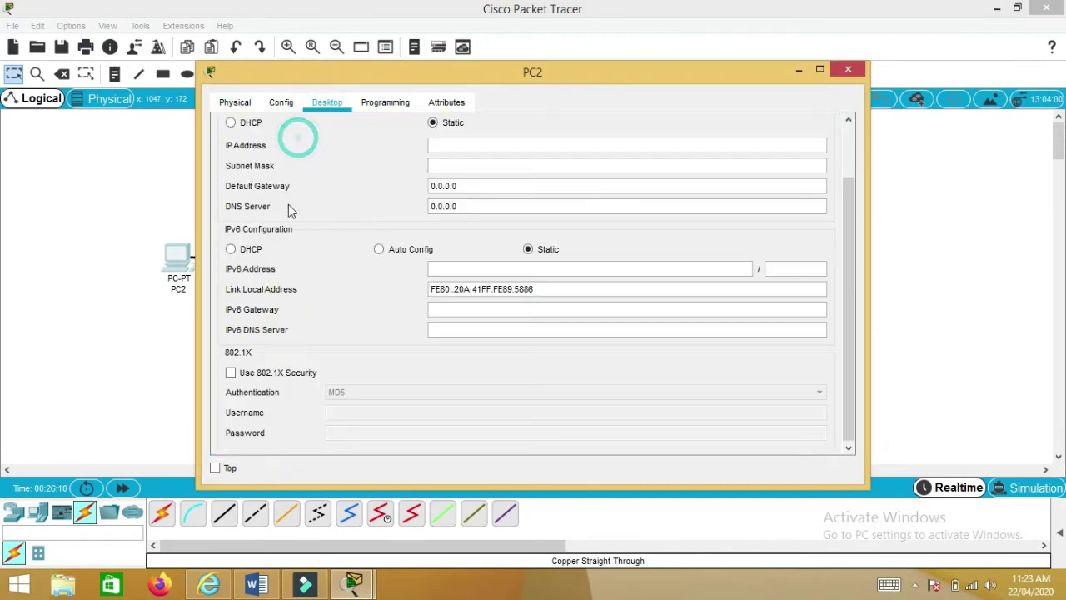
pyautogui.click(456, 147)
pyautogui.write('10.0.0.2')
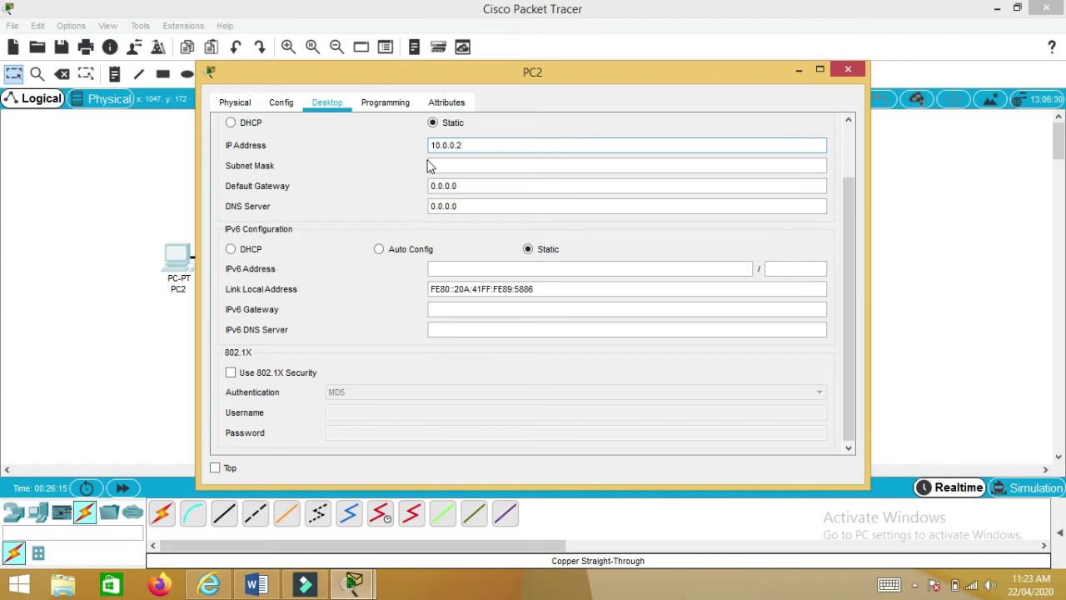
pyautogui.click(446, 166)
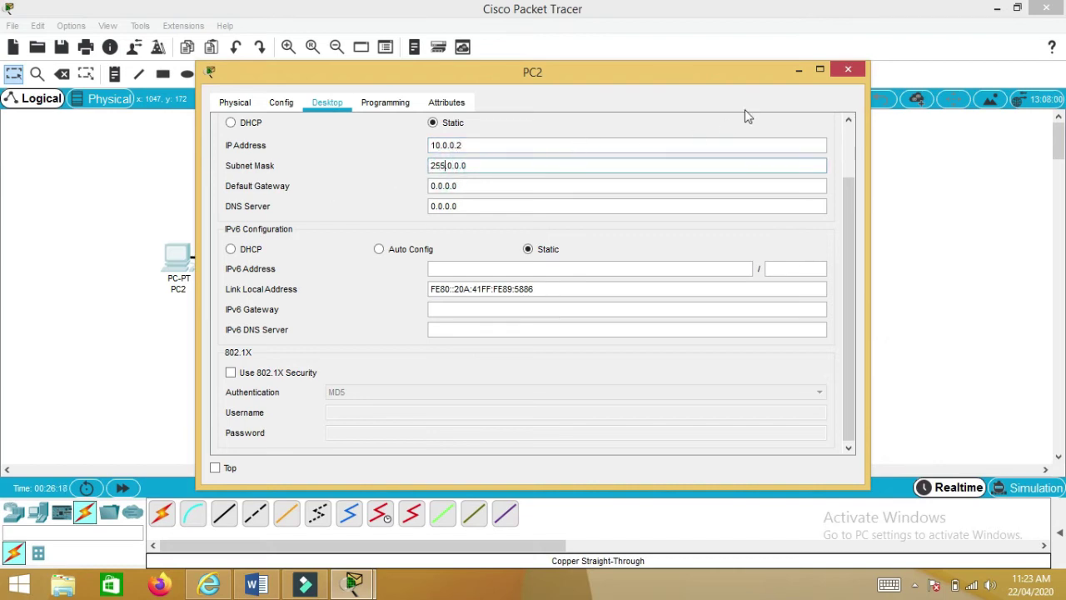
# - Close PC2's IP configuration and check PC2's and Switch1's details on the topology
pyautogui.click(848, 69)
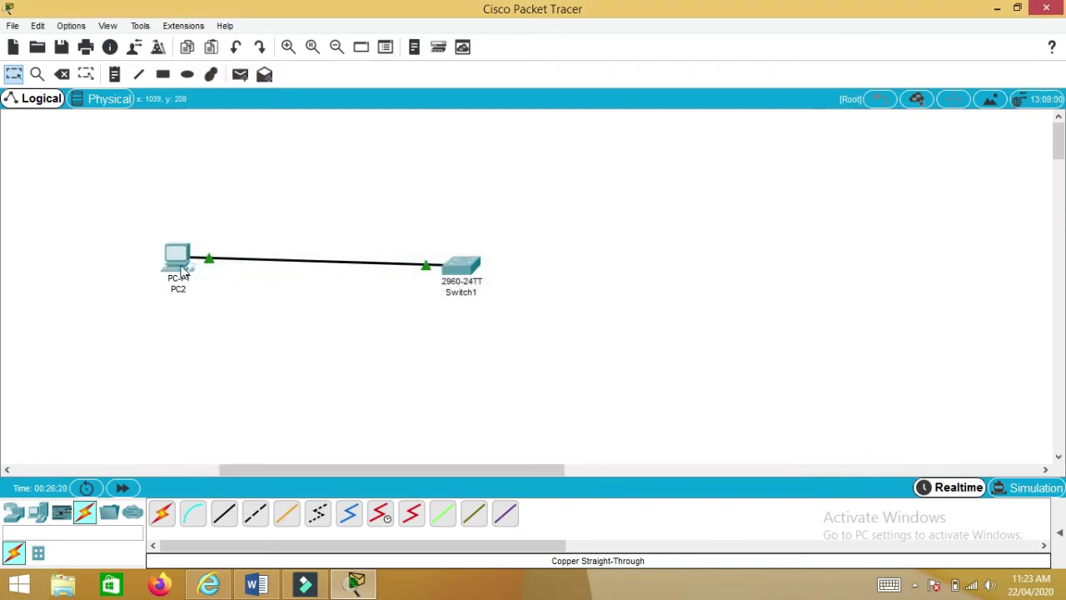
pyautogui.moveTo(182, 269)
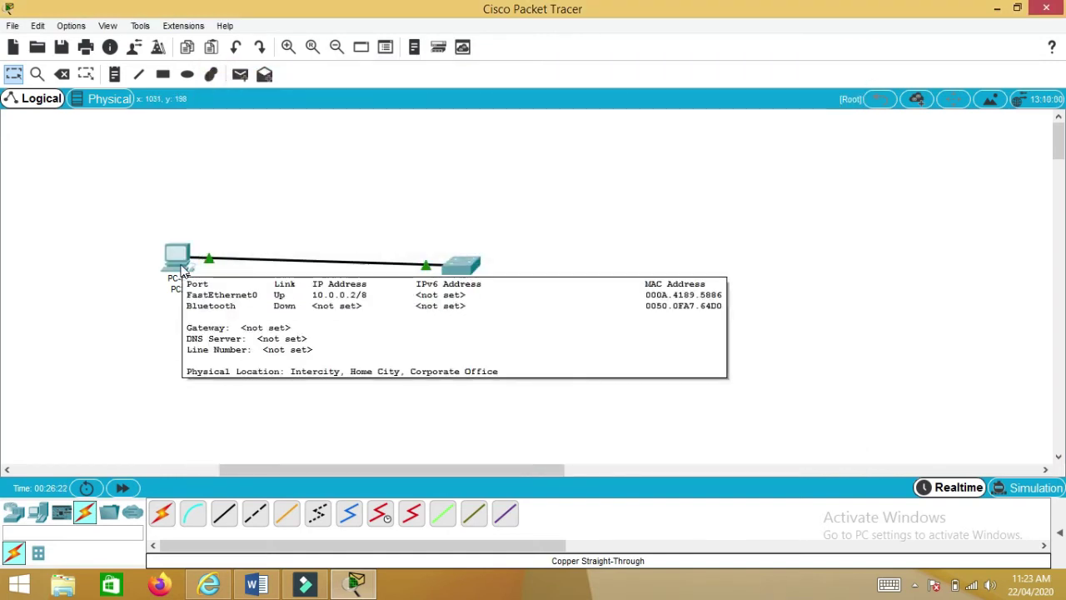
pyautogui.moveTo(455, 279)
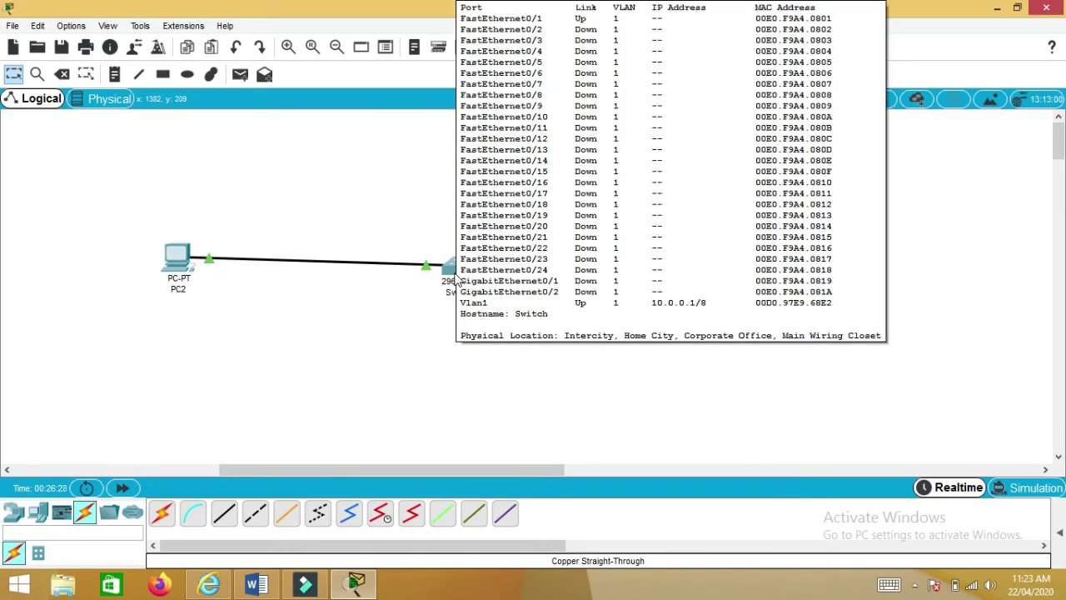
# - Open PC2's Terminal with 9600 baud and start the console
pyautogui.click(170, 254)
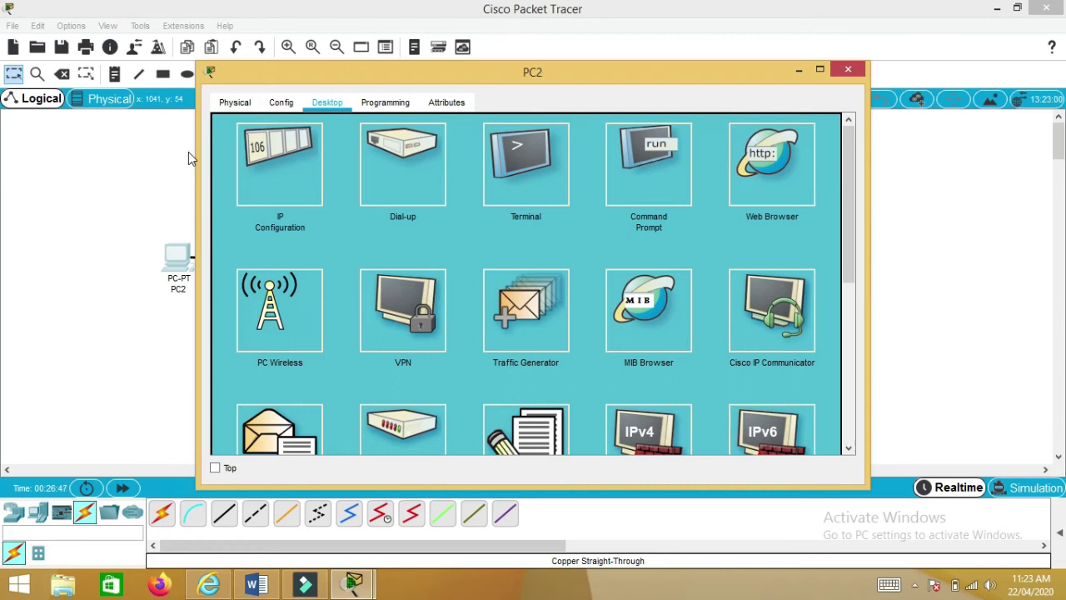
pyautogui.click(519, 183)
pyautogui.click(572, 178)
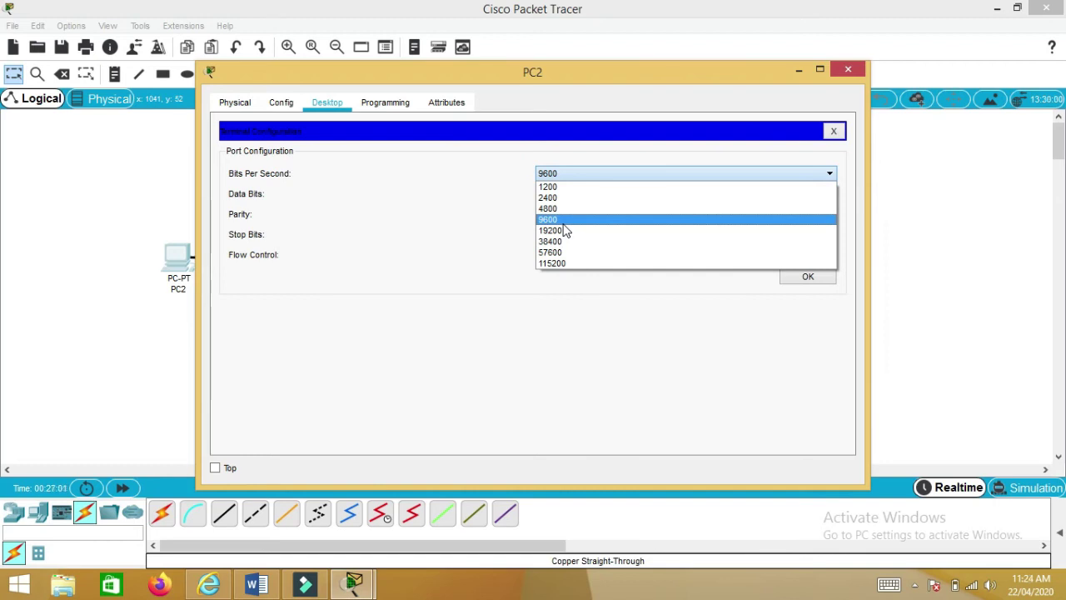
pyautogui.click(563, 221)
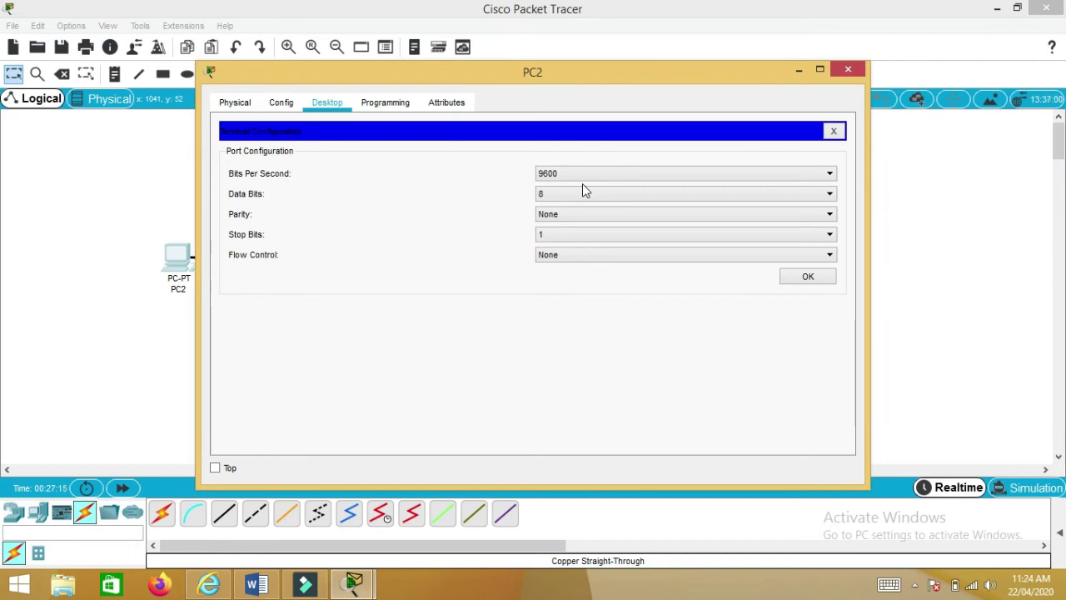
pyautogui.click(785, 279)
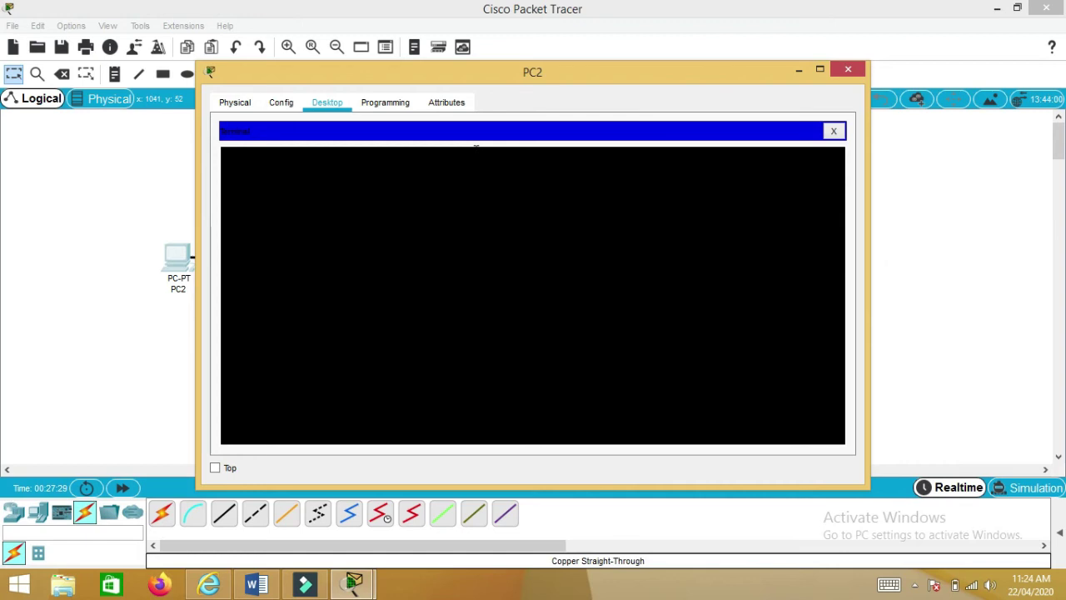
# - From PC2's Command Prompt, telnet to 10.0.0.1, log in with the line password, and run EN
pyautogui.click(833, 130)
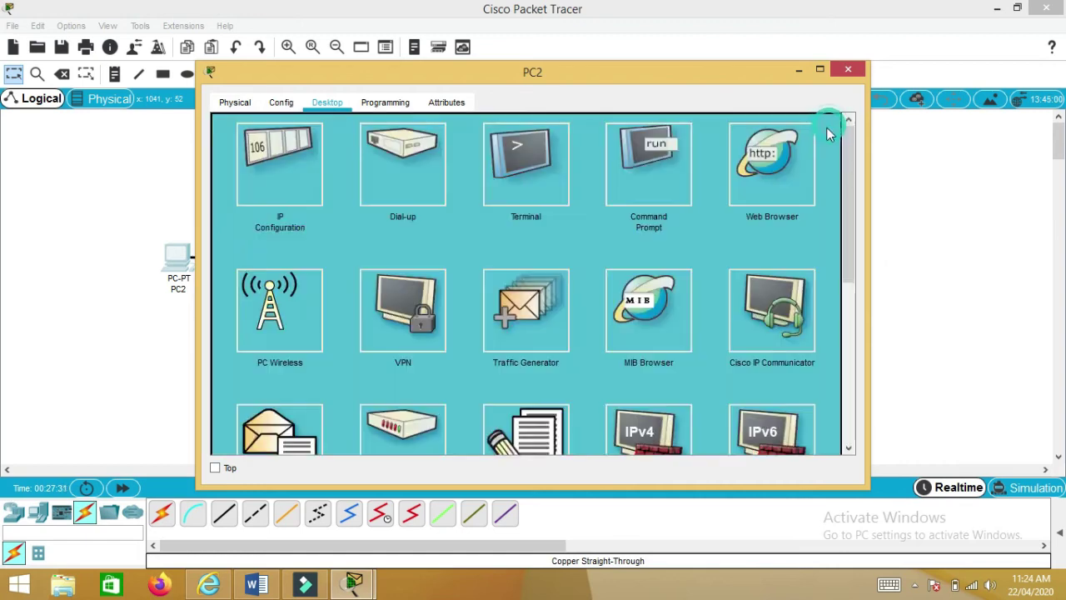
pyautogui.click(617, 175)
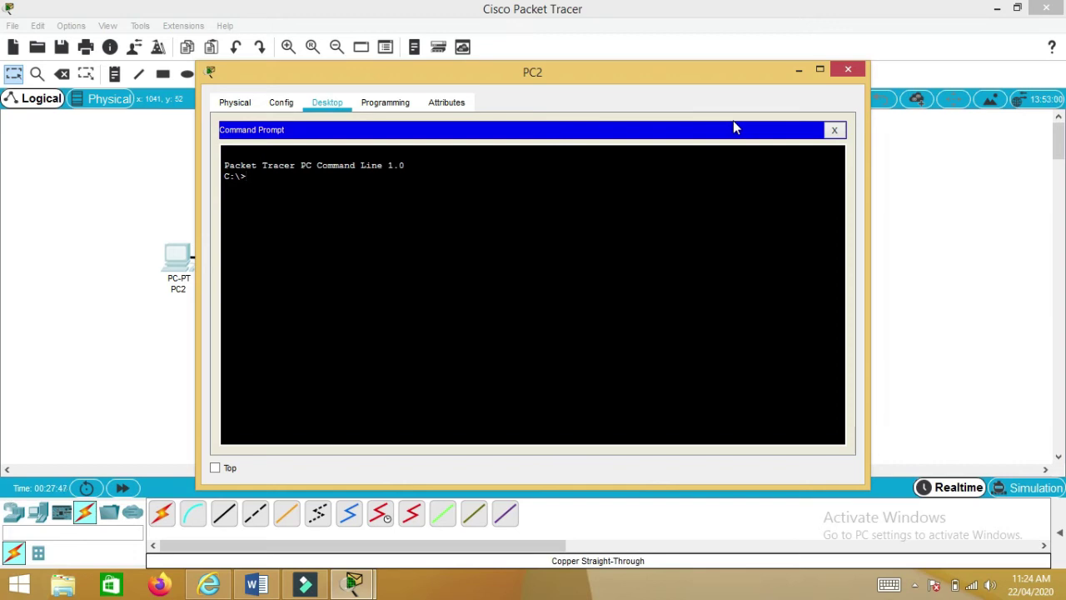
pyautogui.write('TELNET')
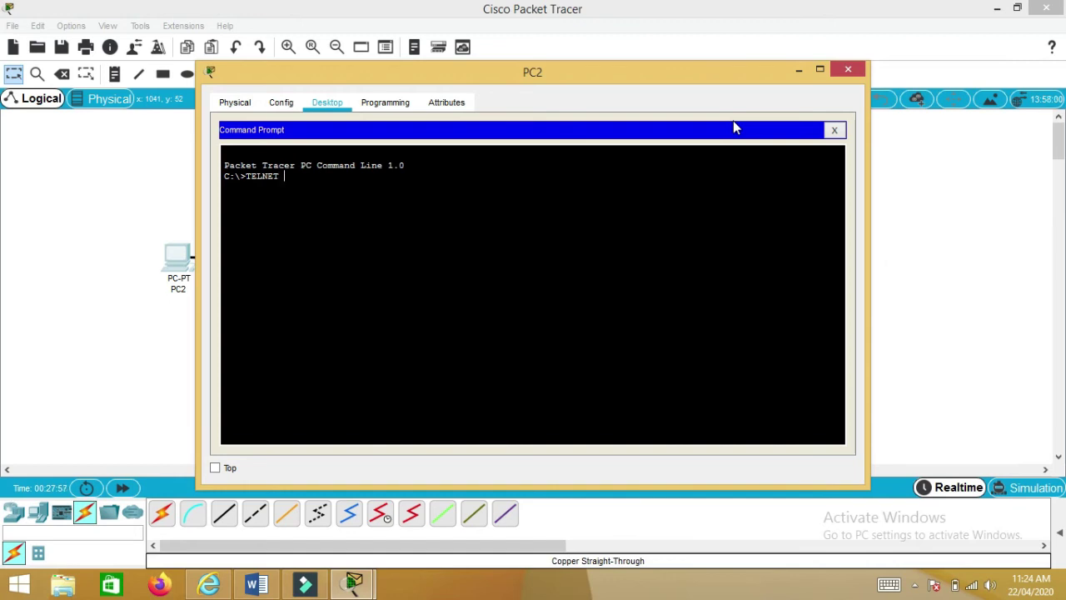
pyautogui.write('10.0.0.1')
pyautogui.press('Return')
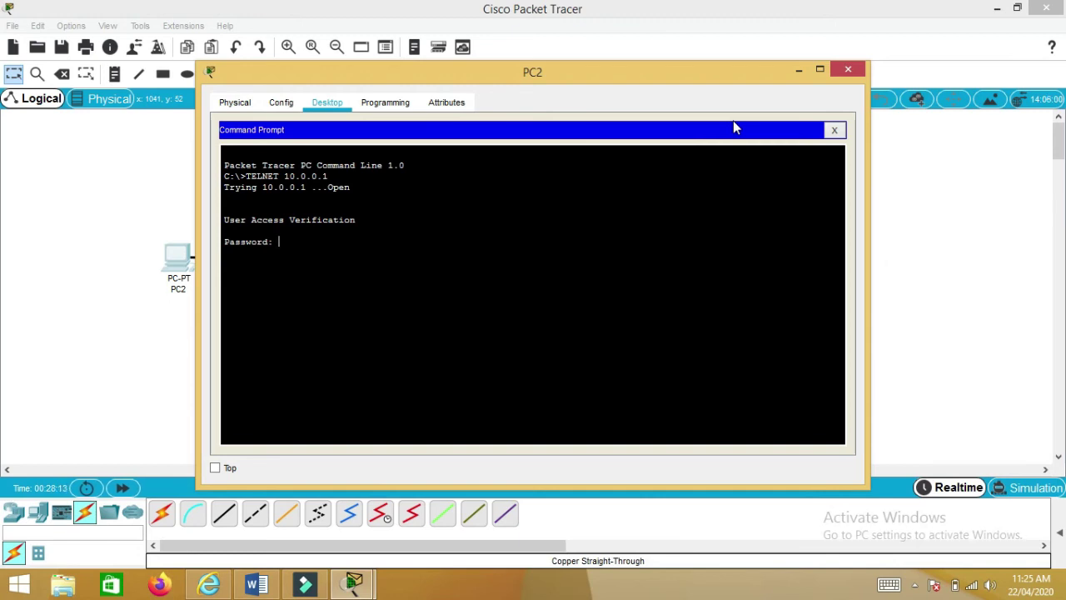
pyautogui.press('Return')
pyautogui.press('Return')
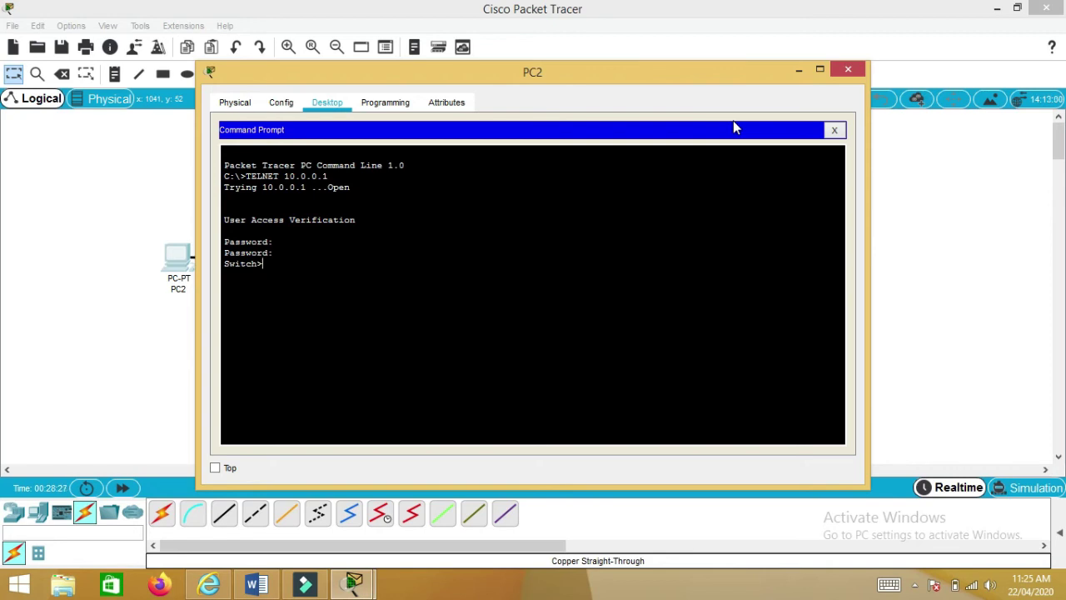
pyautogui.write('EN')
pyautogui.press('Return')
pyautogui.press('Return')
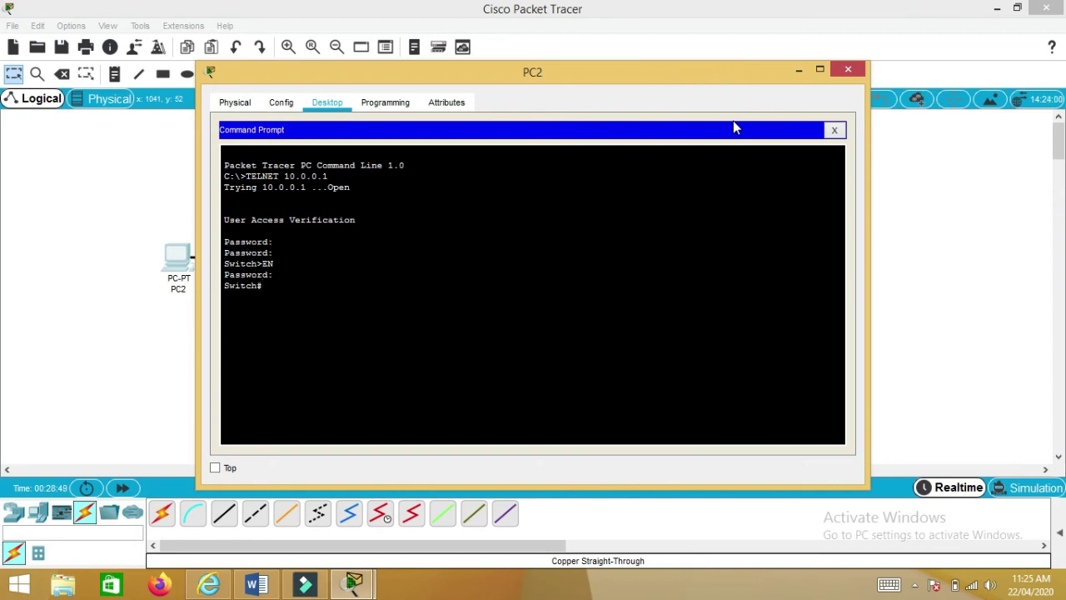
# - Over Telnet, enter CONFIG T and set the switch hostname to BUKC-12345
pyautogui.write('C')
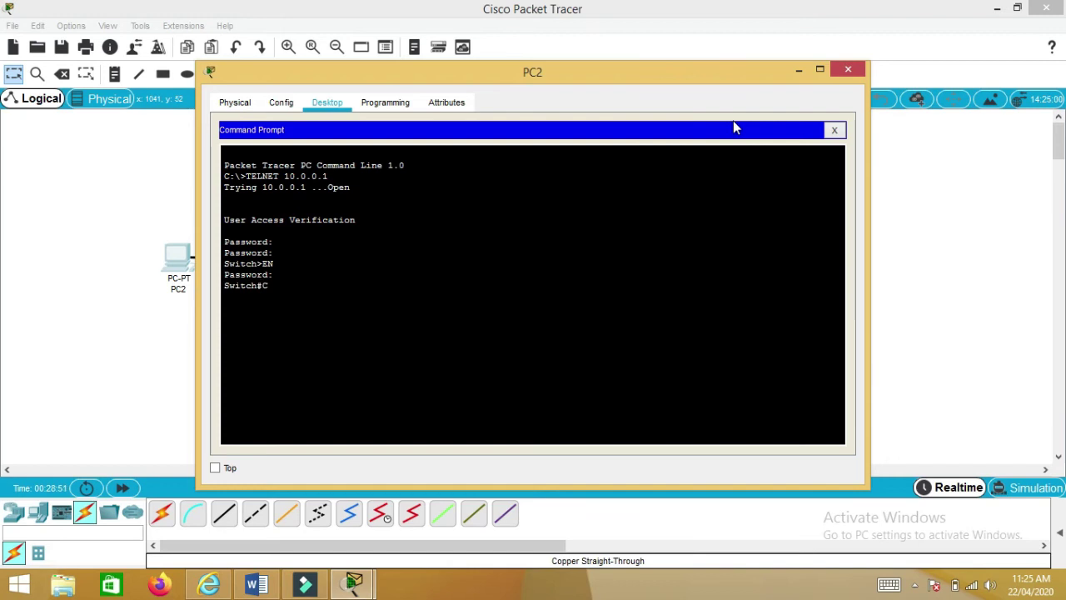
pyautogui.write('ONFIG T')
pyautogui.press('Return')
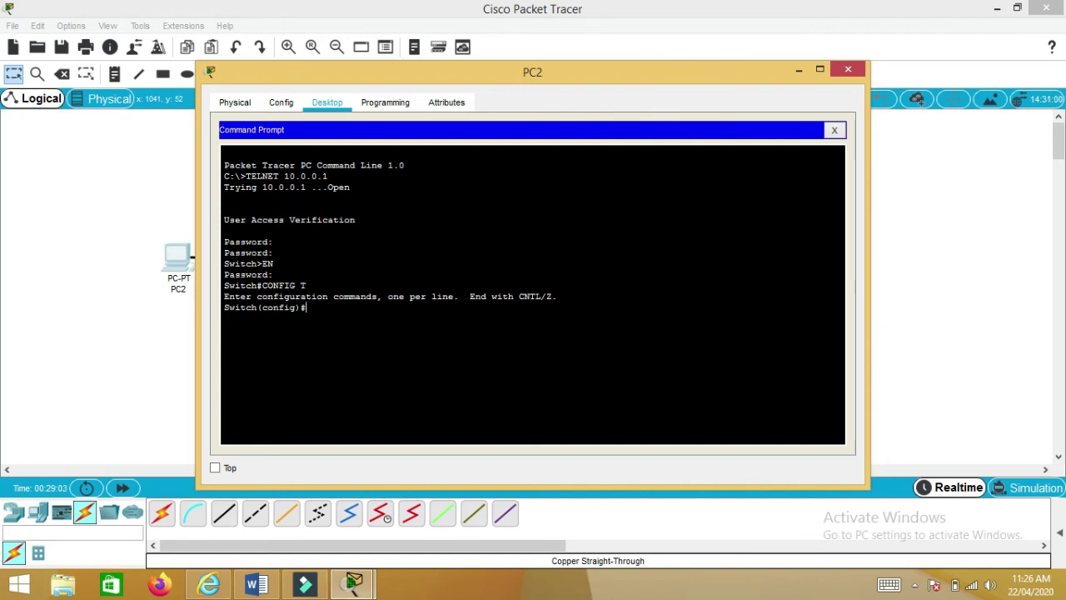
pyautogui.moveTo(223, 308); pyautogui.dragTo(257, 307)
pyautogui.click(320, 314)
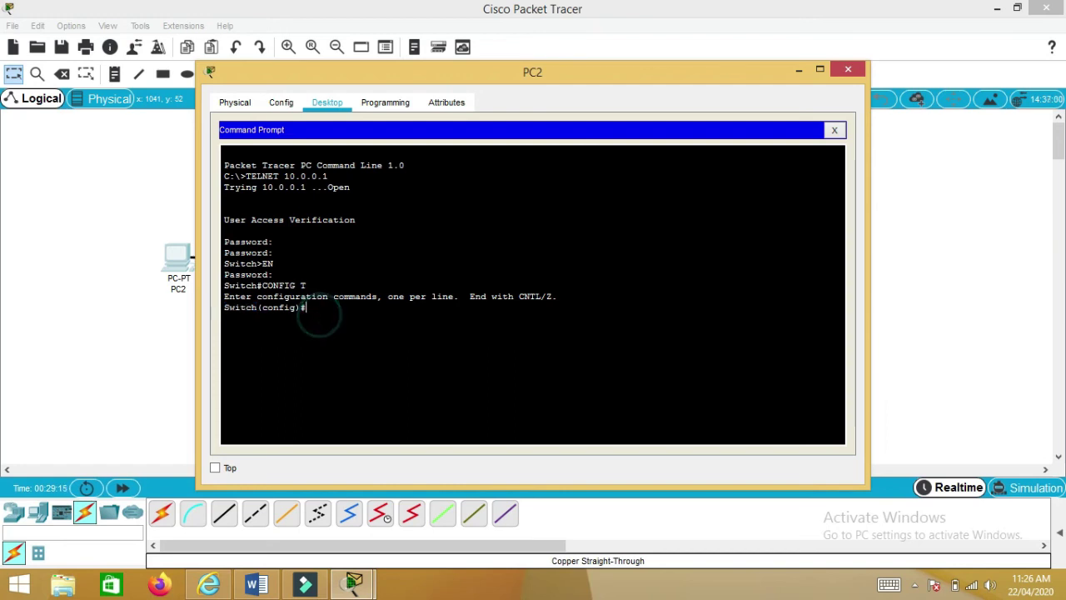
pyautogui.write('H')
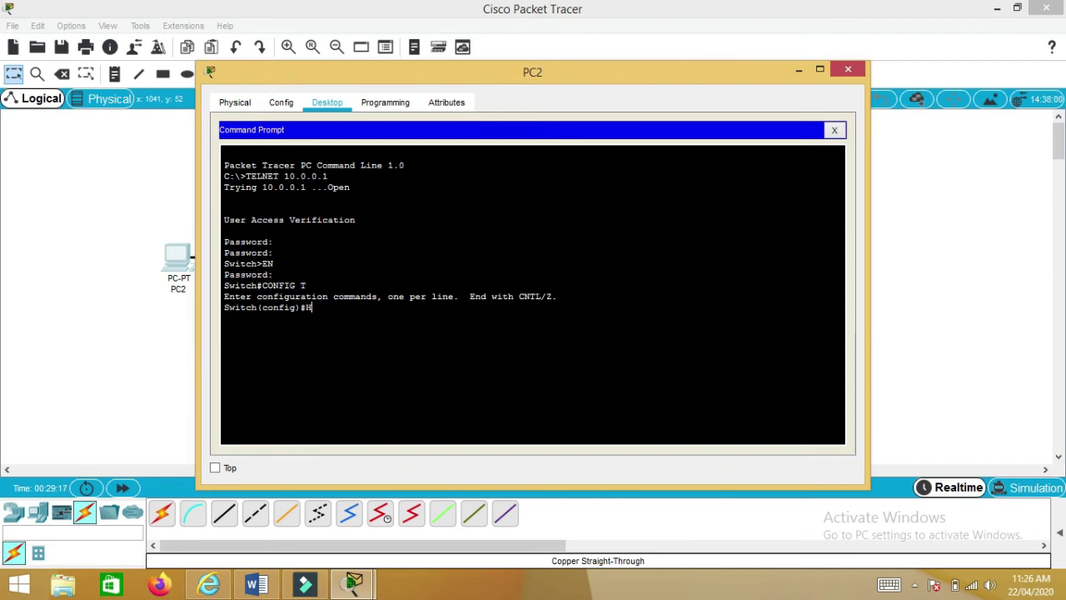
pyautogui.write('OSTNAME BU')
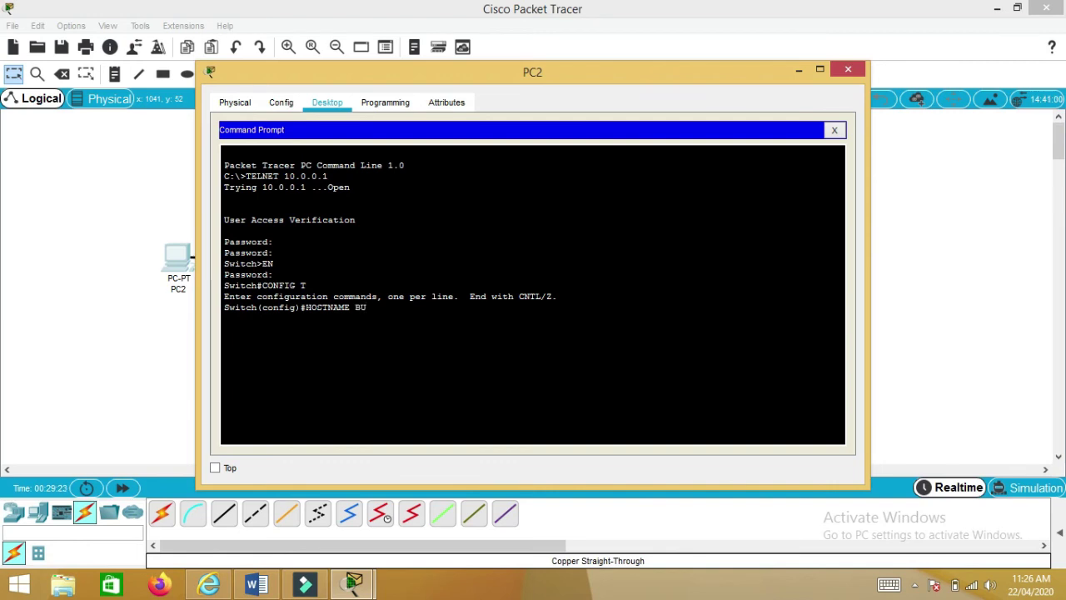
pyautogui.write('KC-12345')
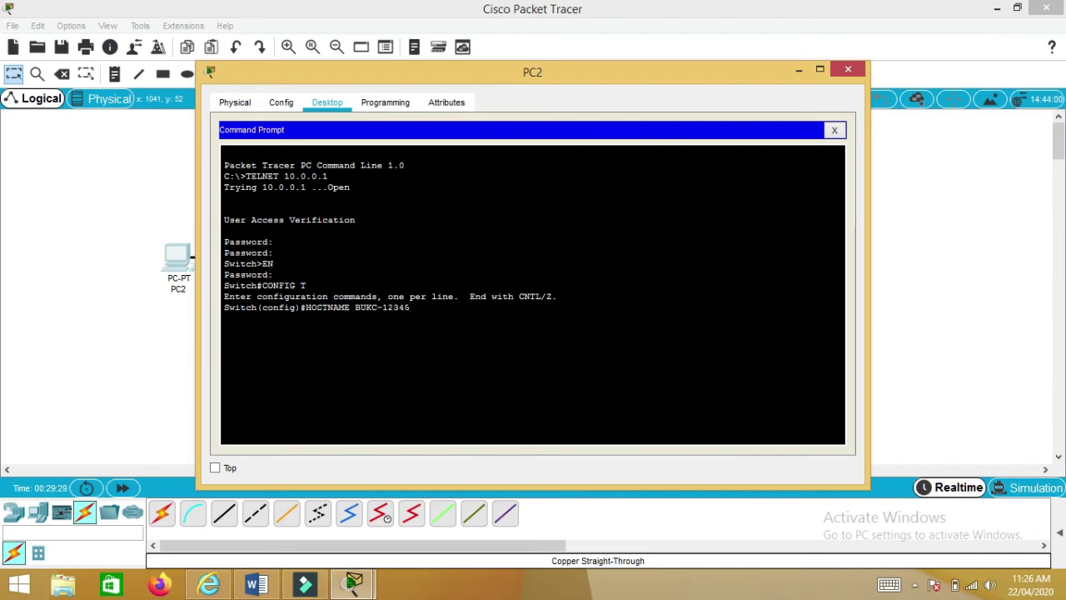
pyautogui.press('Return')
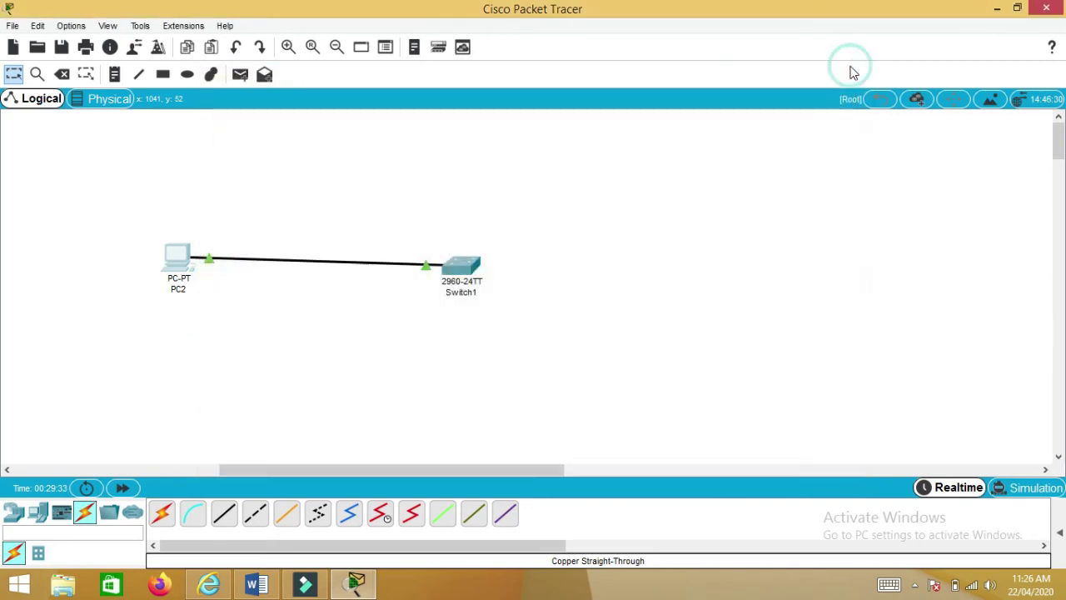
# - On Switch1's own CLI, verify the prompt now reads BUKC-12345, then return to the topology
pyautogui.click(847, 70)
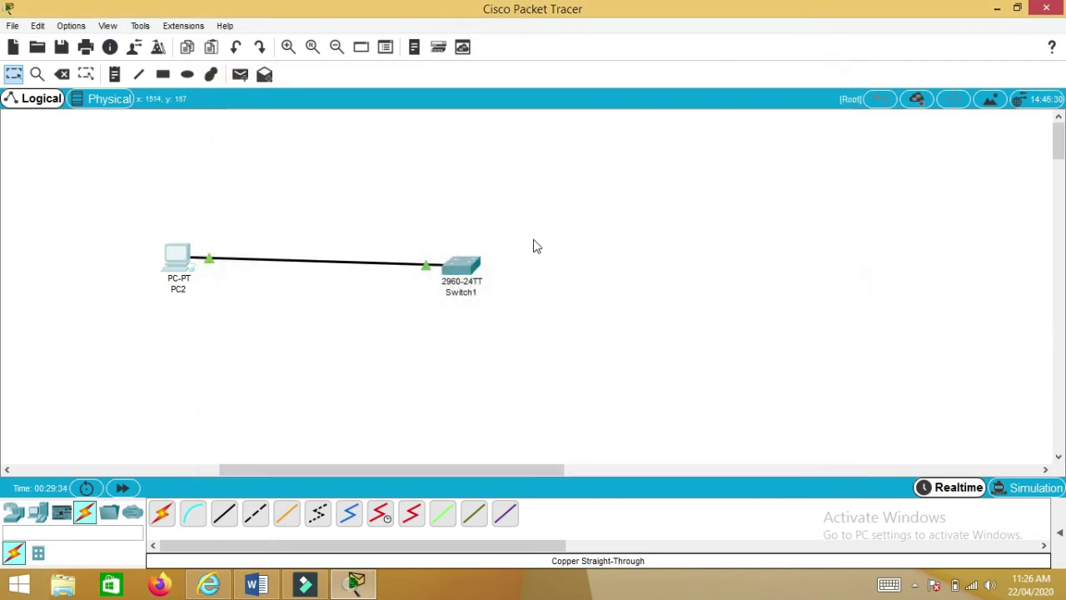
pyautogui.click(465, 263)
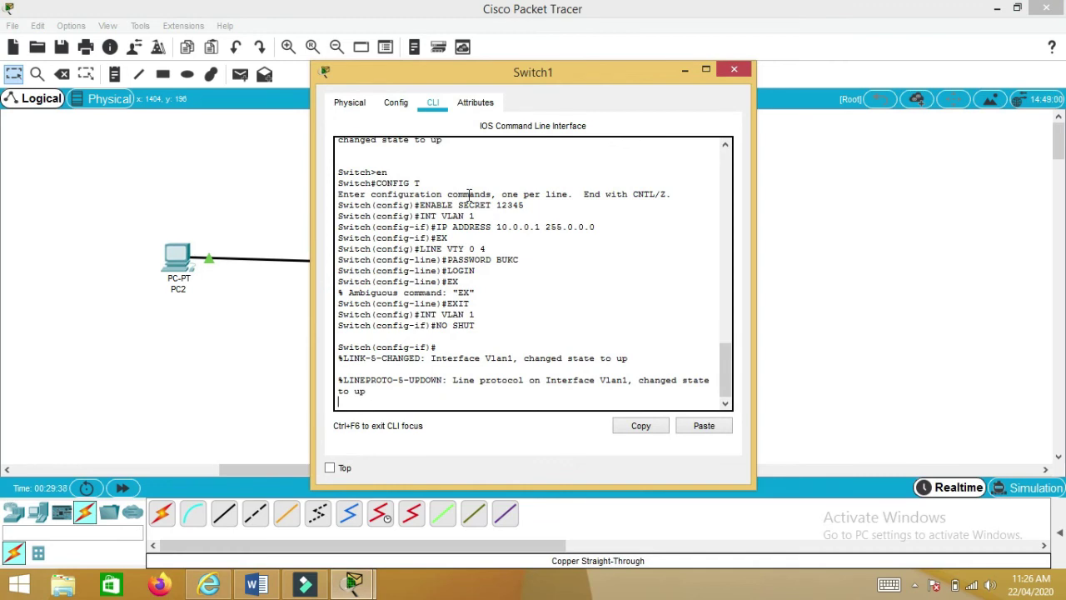
pyautogui.press('Return')
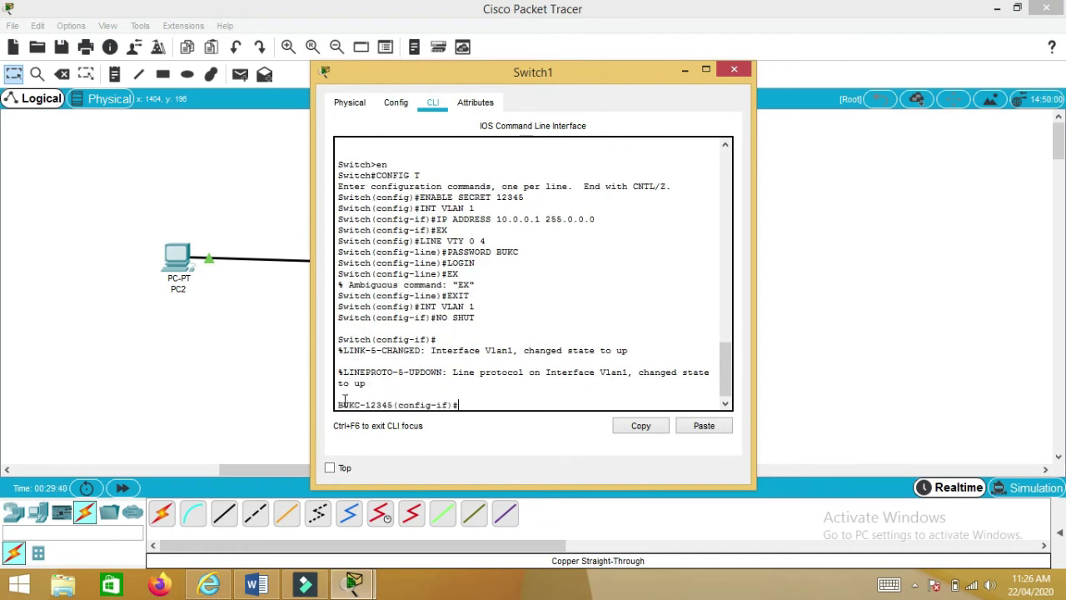
pyautogui.moveTo(337, 404); pyautogui.dragTo(458, 407)
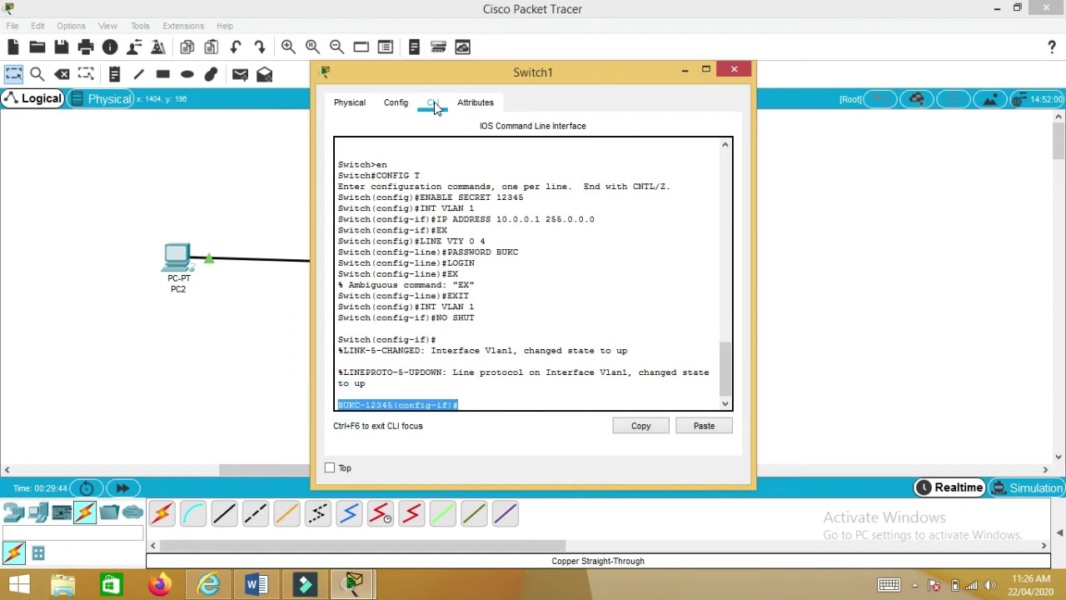
pyautogui.click(247, 307)
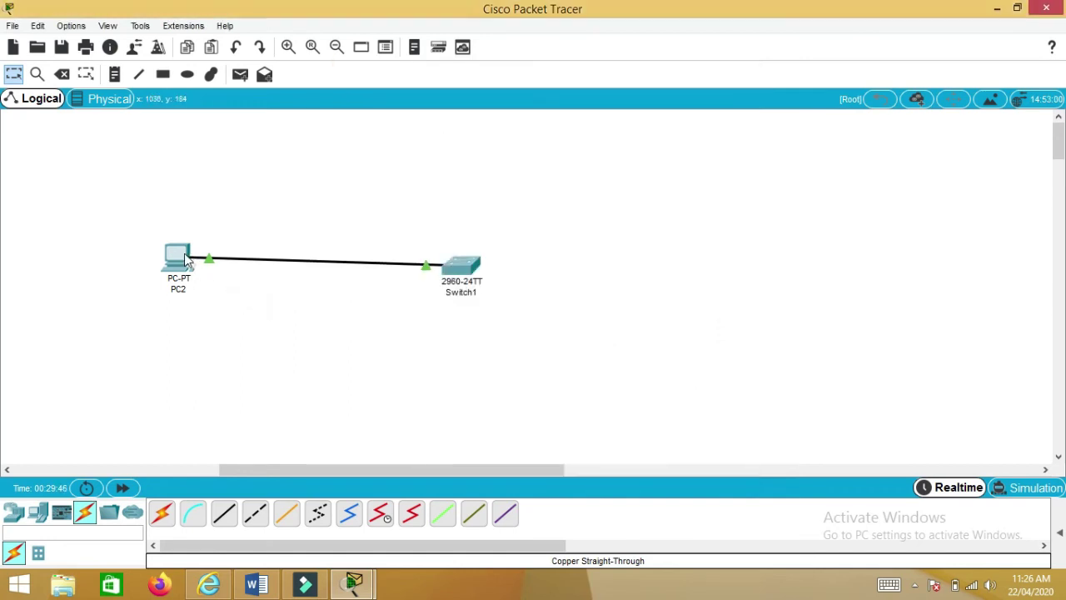
# - Review PC2's Telnet session output, then open its Terminal port settings at 9600 baud, 8 data bits
pyautogui.click(177, 256)
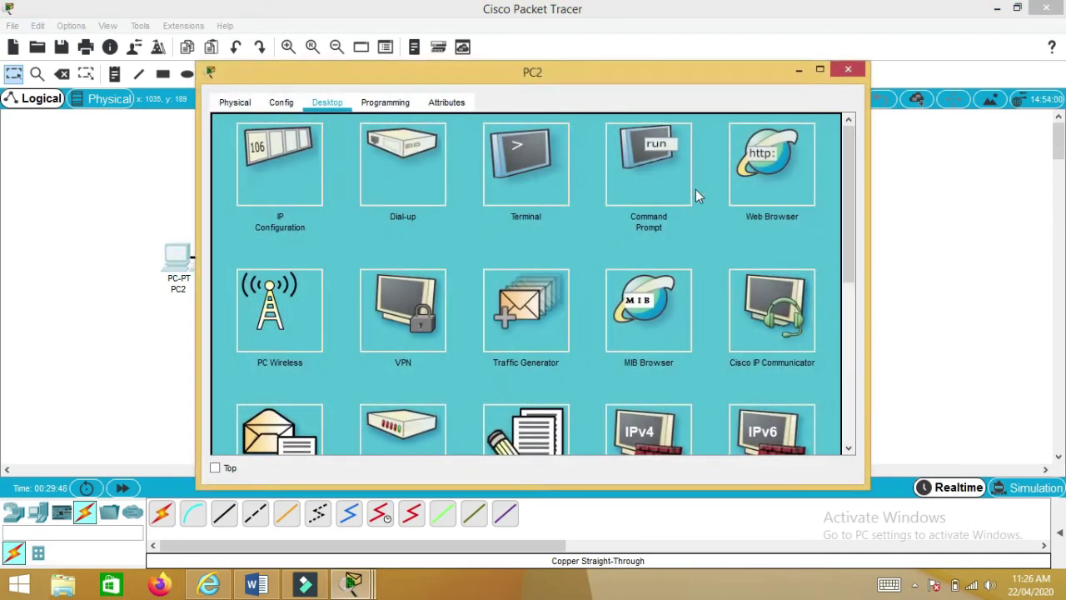
pyautogui.click(662, 163)
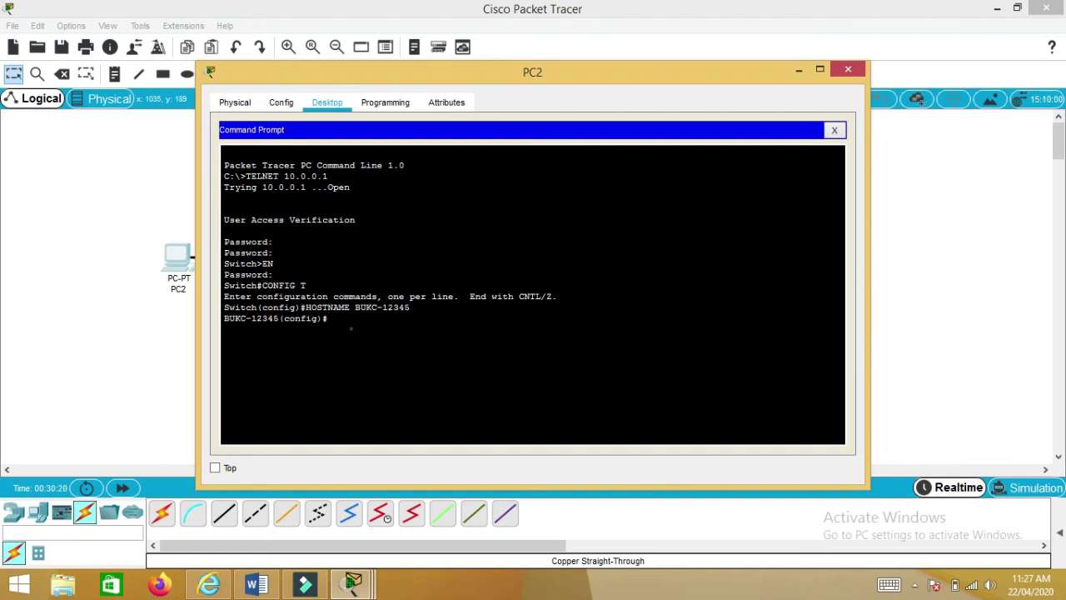
pyautogui.moveTo(333, 321); pyautogui.dragTo(405, 165)
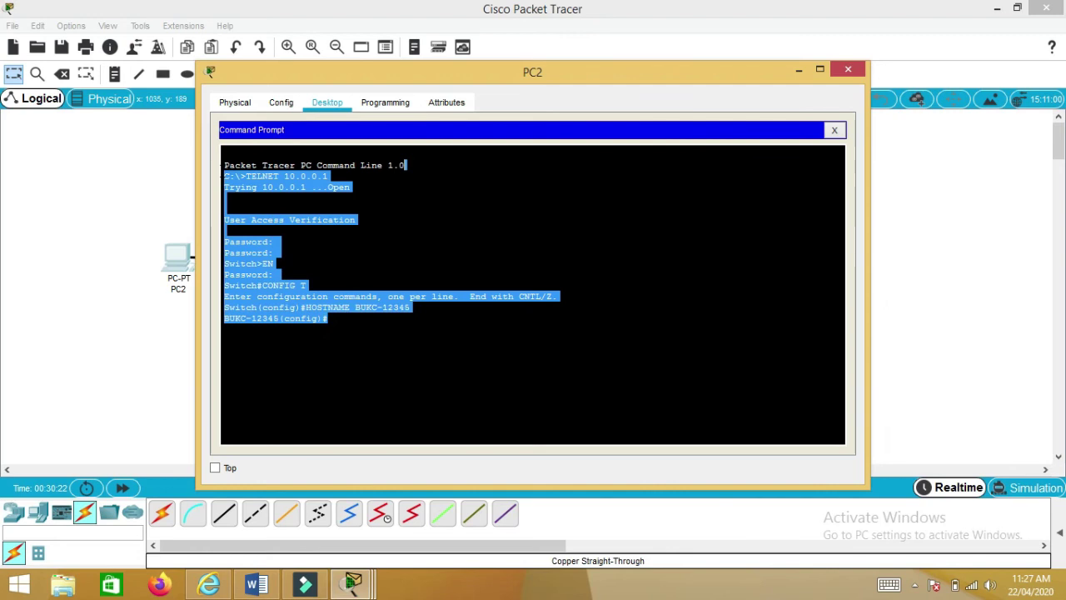
pyautogui.click(300, 354)
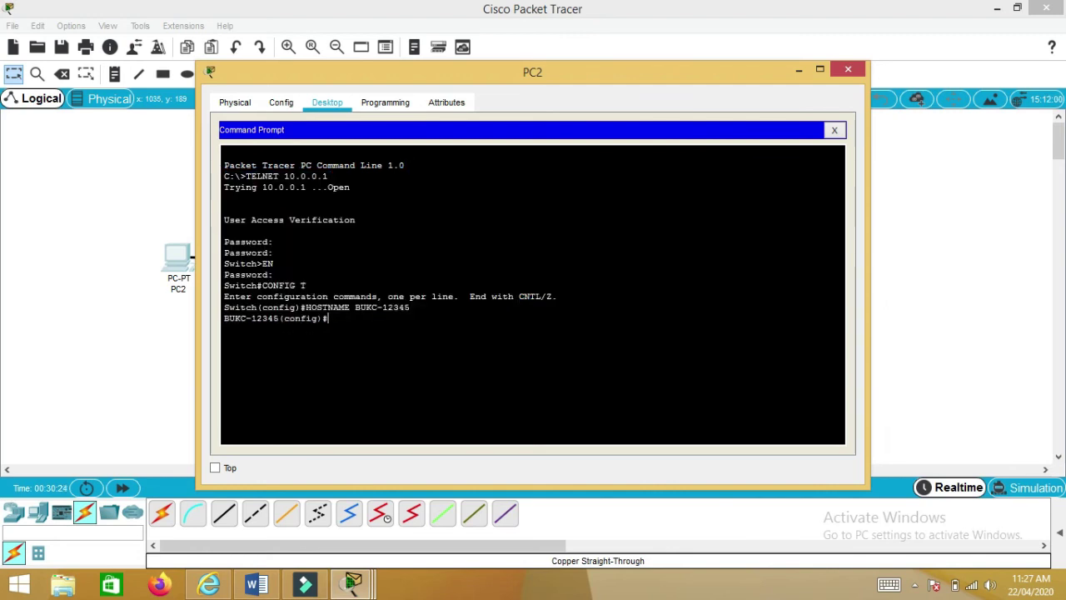
pyautogui.moveTo(333, 321); pyautogui.dragTo(223, 219)
pyautogui.click(225, 228)
pyautogui.click(834, 129)
pyautogui.click(524, 169)
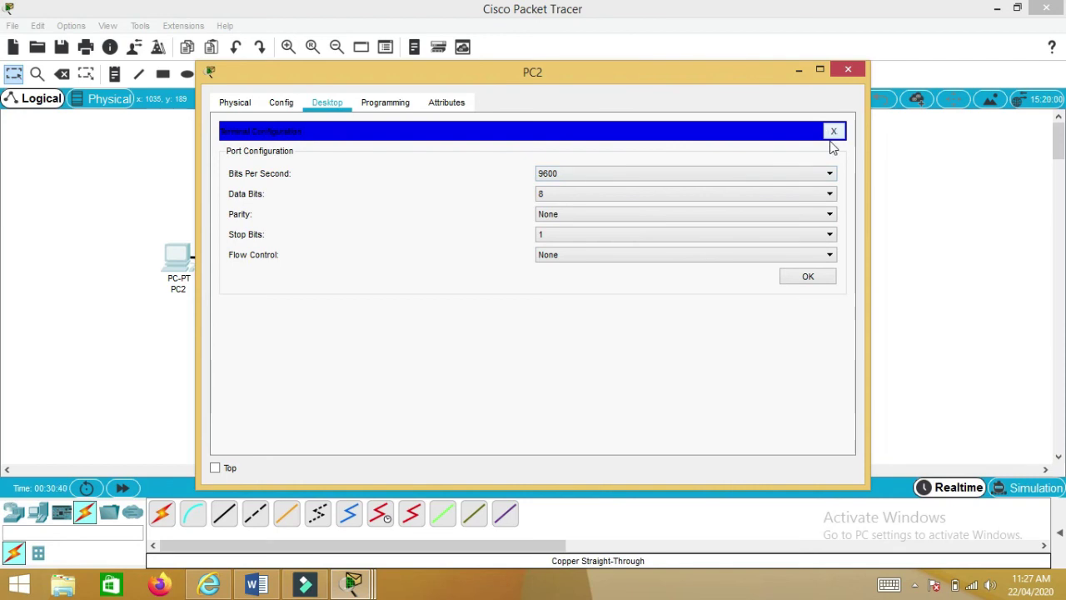
# - Reopen PC2's command prompt and highlight the User Access Verification line of the telnet output
pyautogui.click(833, 133)
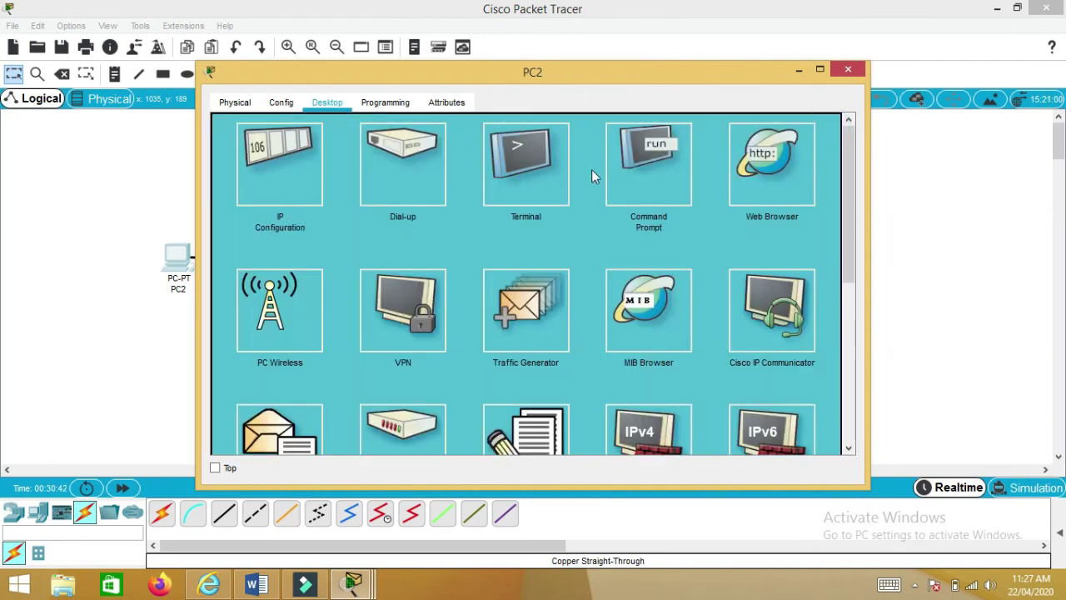
pyautogui.click(654, 174)
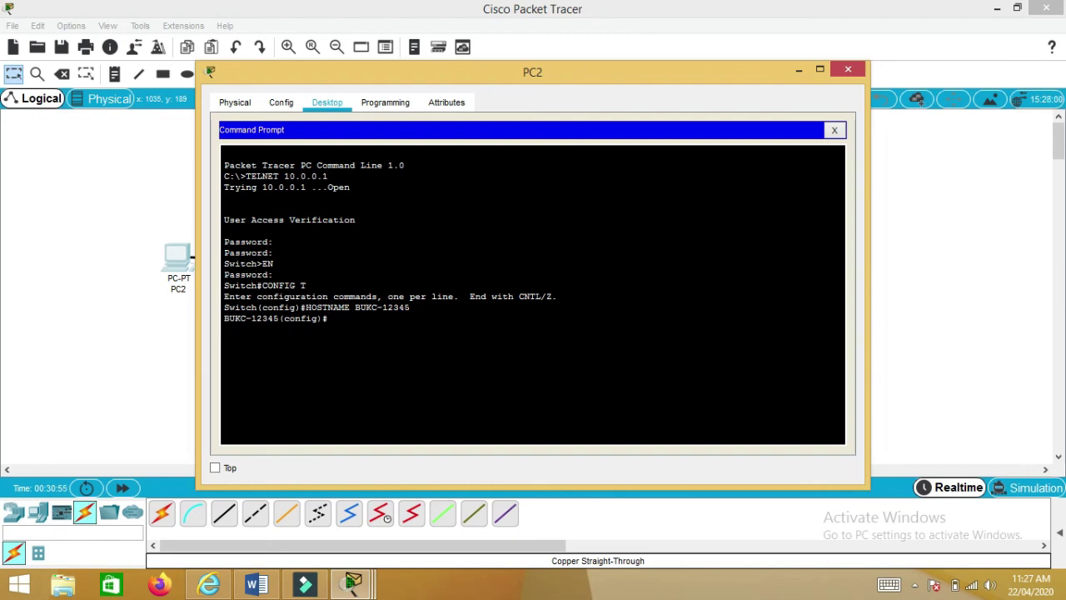
pyautogui.moveTo(360, 219); pyautogui.dragTo(224, 219)
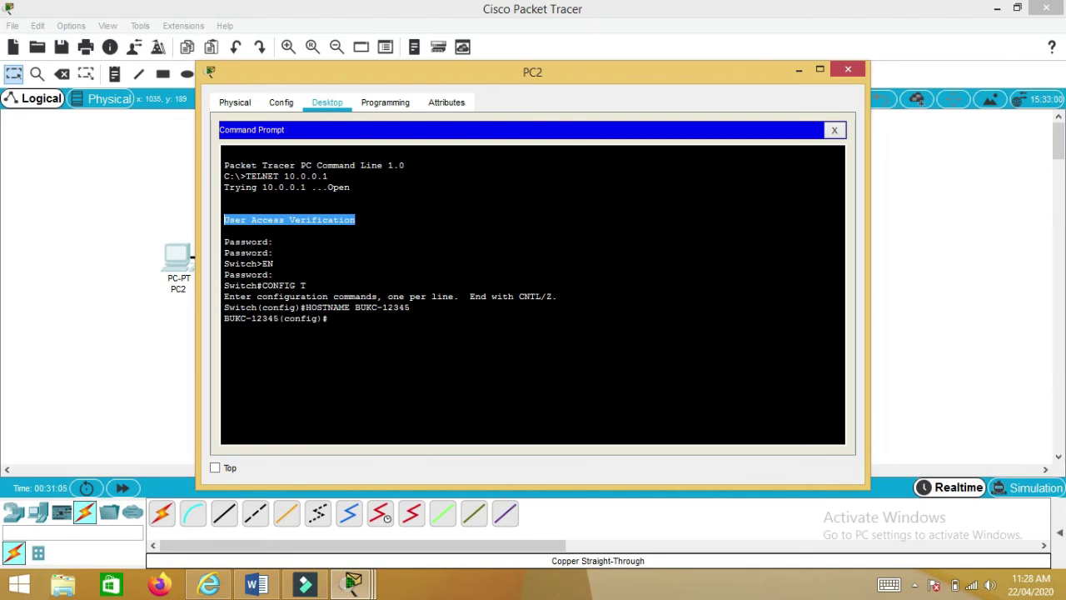
pyautogui.click(274, 269)
# - Highlight the Switch>EN, enable password, CONFIG T and BUKC-12345(config)# lines, then return to the topology
pyautogui.moveTo(274, 265); pyautogui.dragTo(220, 262)
pyautogui.click(277, 281)
pyautogui.moveTo(277, 281); pyautogui.dragTo(215, 275)
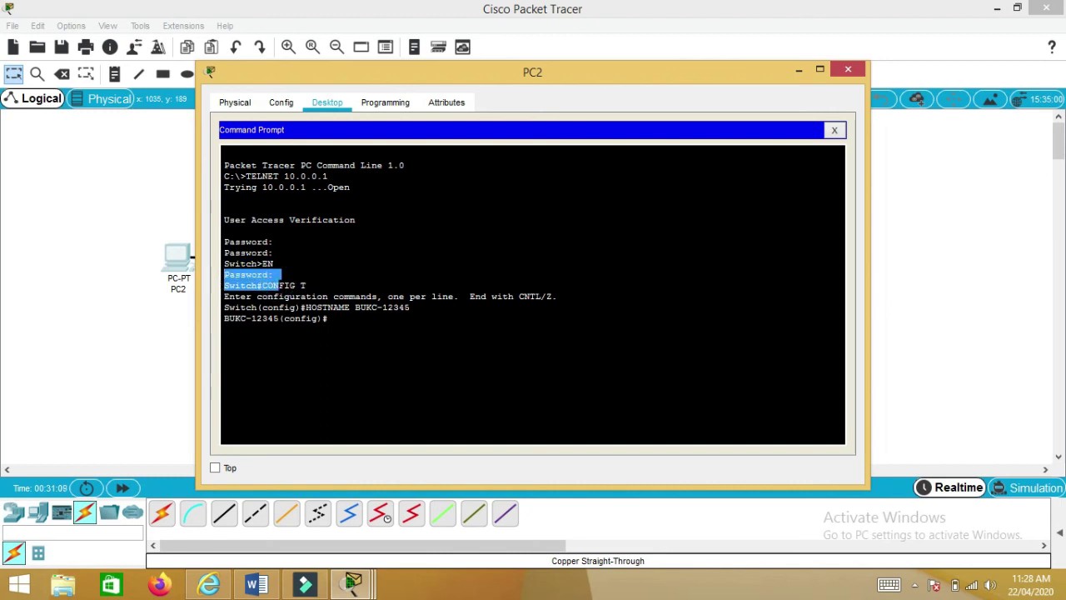
pyautogui.click(287, 273)
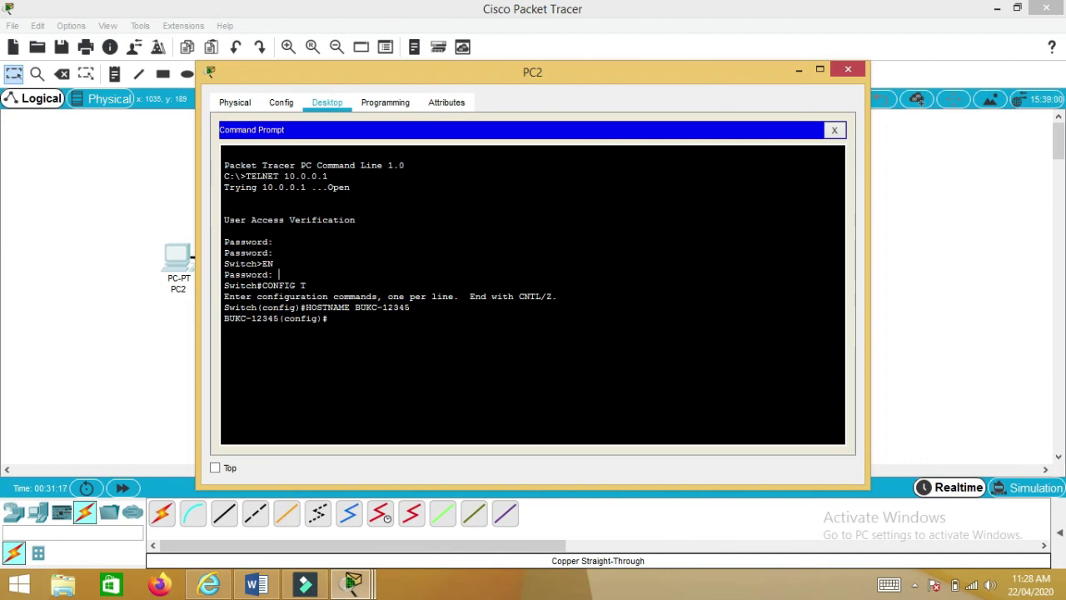
pyautogui.moveTo(345, 318); pyautogui.dragTo(218, 321)
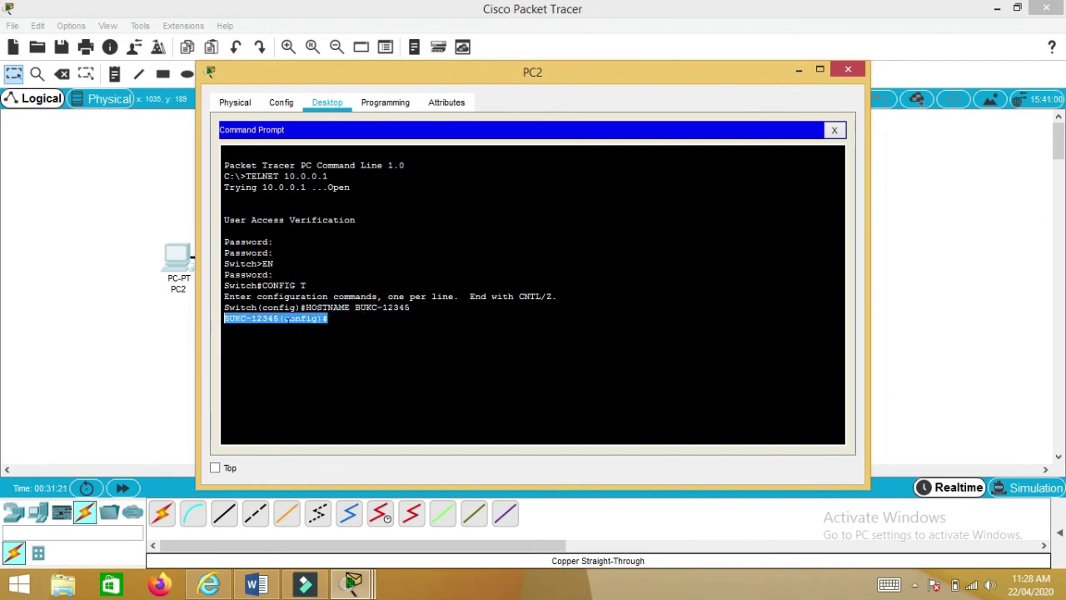
pyautogui.click(96, 359)
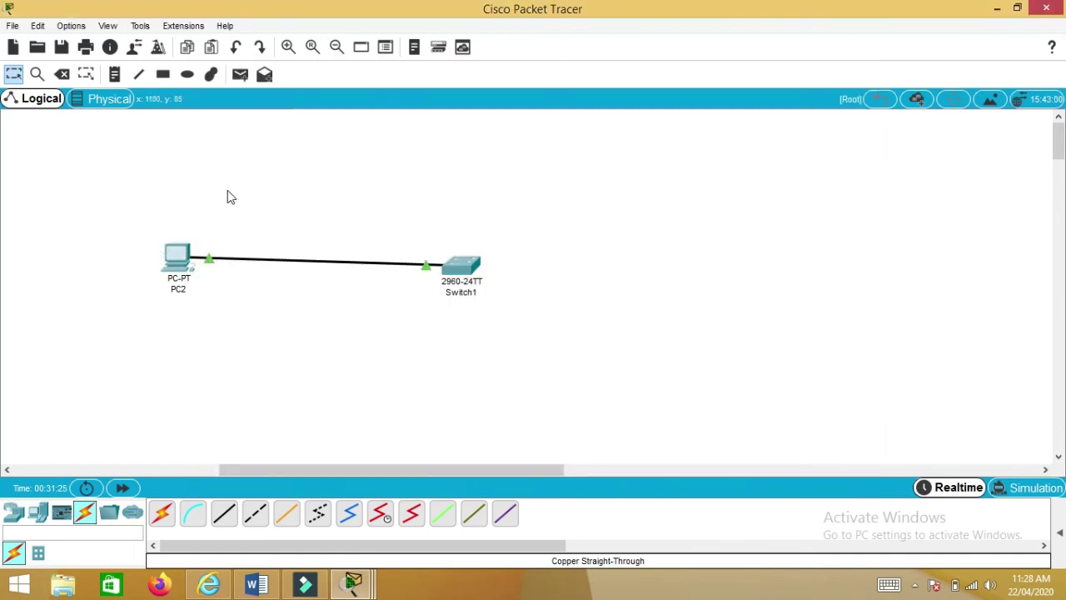
# - Move Switch1 to the far right and PC2 to the far left of the workspace
pyautogui.moveTo(466, 265); pyautogui.dragTo(970, 284)
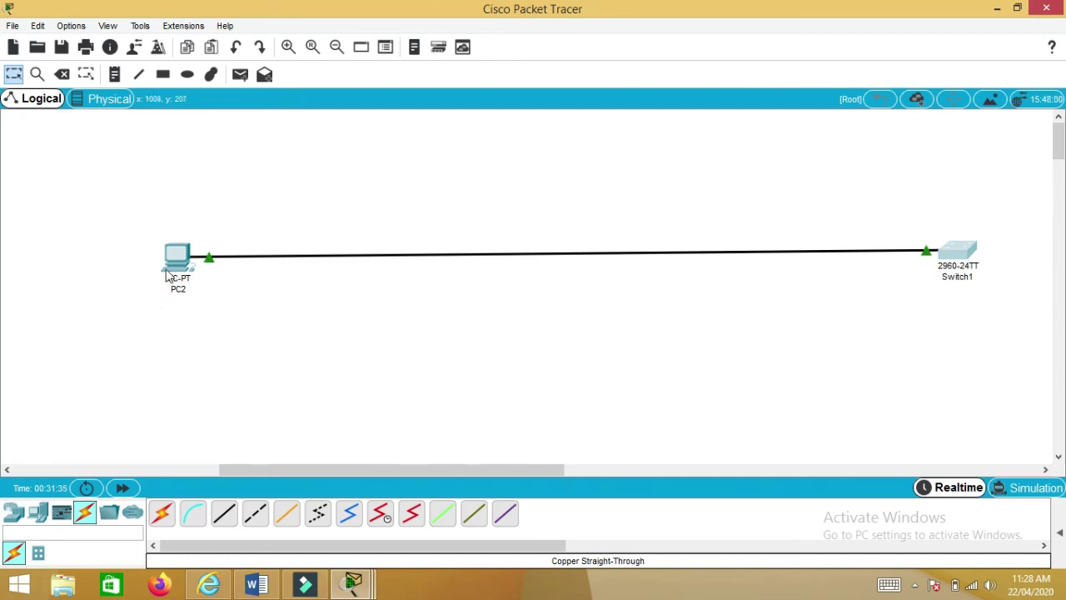
pyautogui.moveTo(177, 260); pyautogui.dragTo(121, 252)
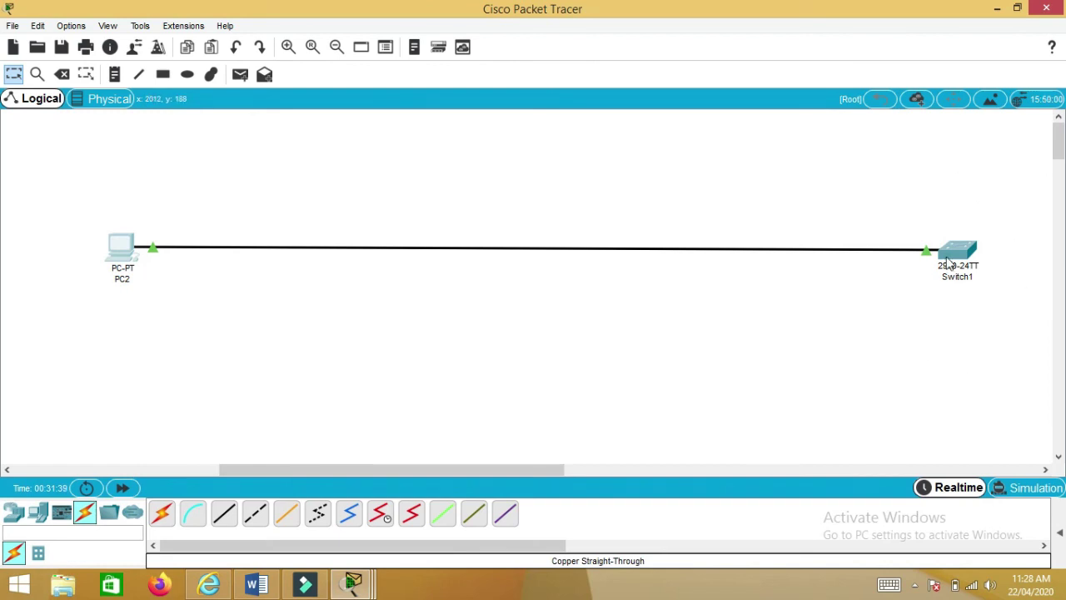
pyautogui.moveTo(949, 263)
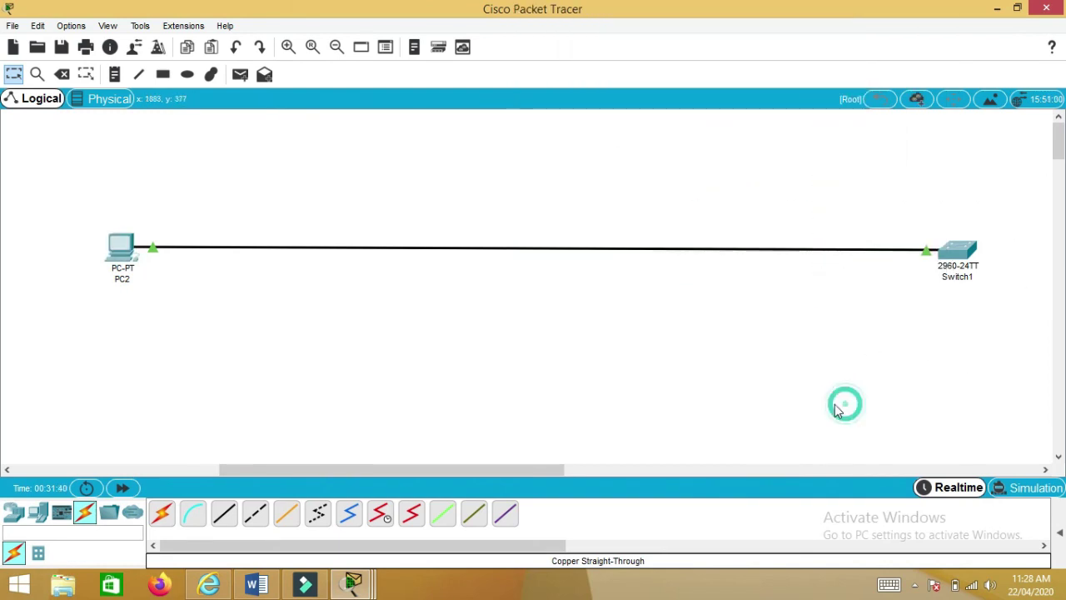
pyautogui.click(258, 584)
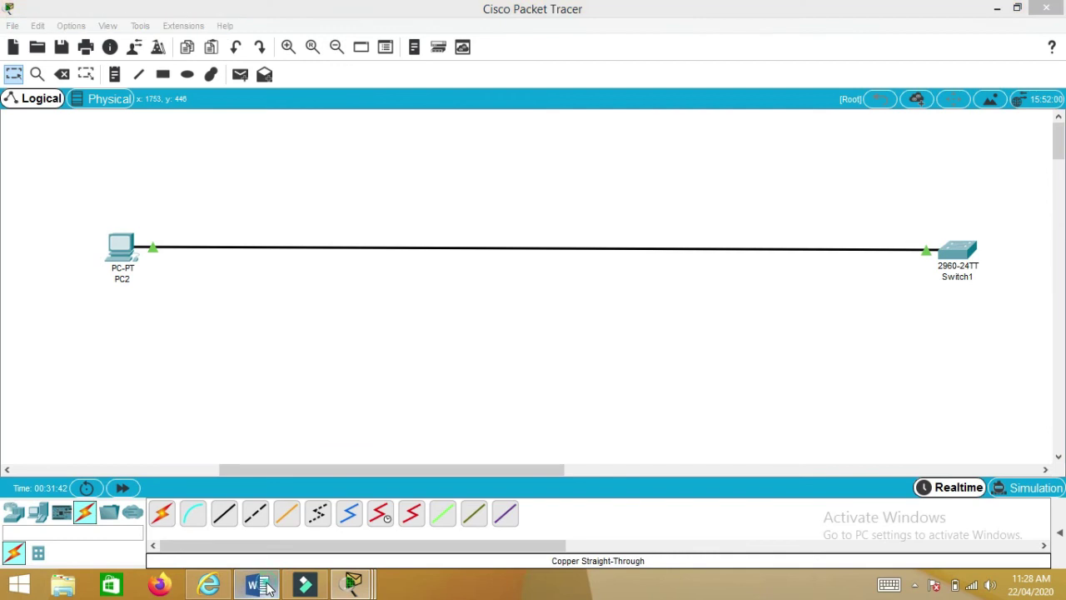
# - Scroll through the lab manual's Telnet steps down to the QUESTIONS section on page 11
pyautogui.scroll(-6, 298, 456)
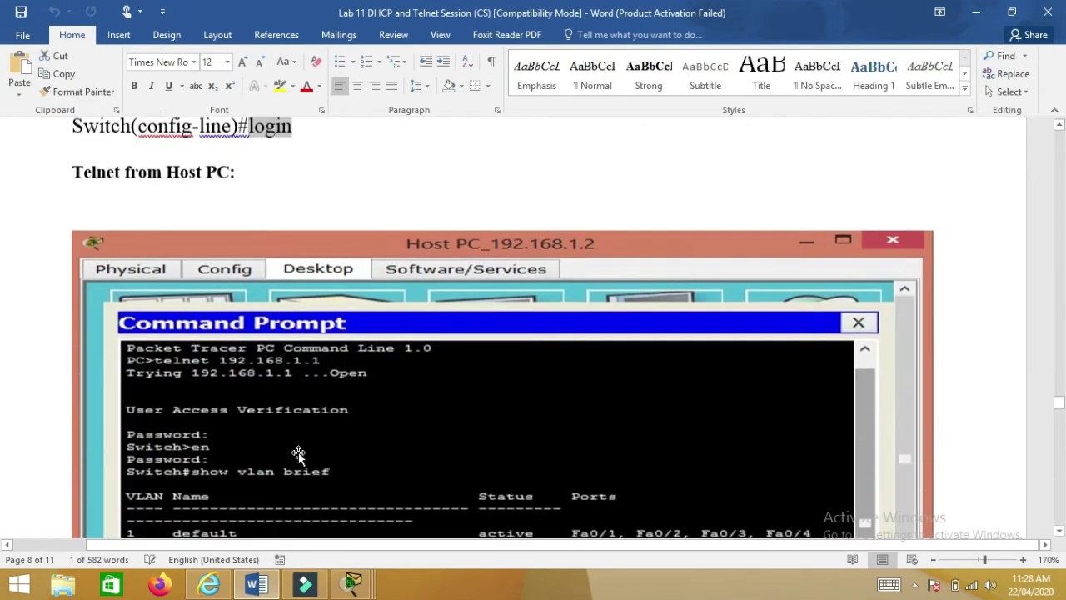
pyautogui.scroll(1, 299, 445)
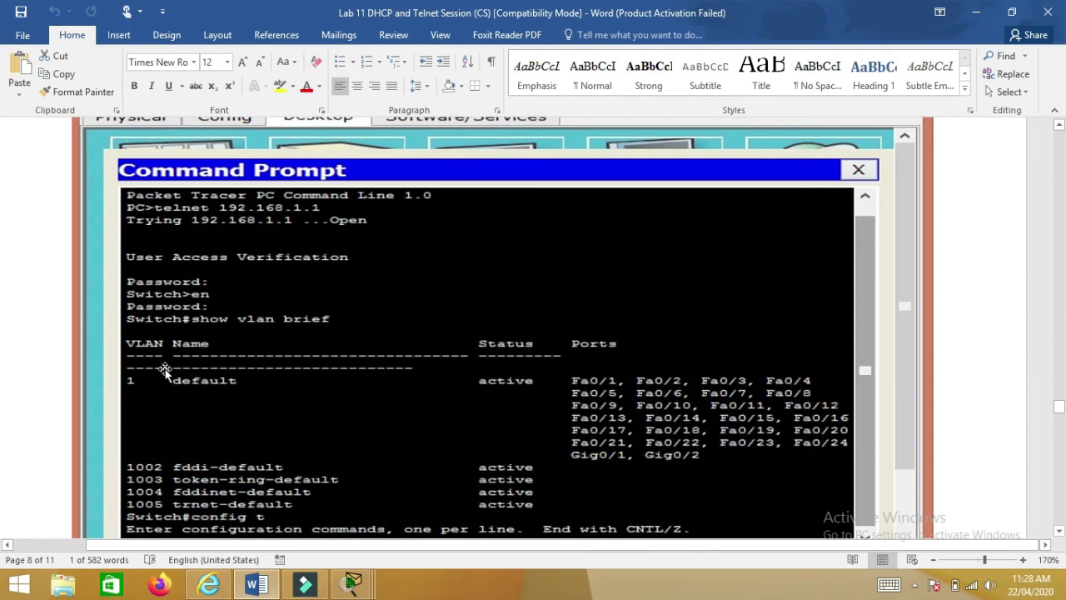
pyautogui.scroll(-1, 164, 367)
pyautogui.scroll(-4, 165, 358)
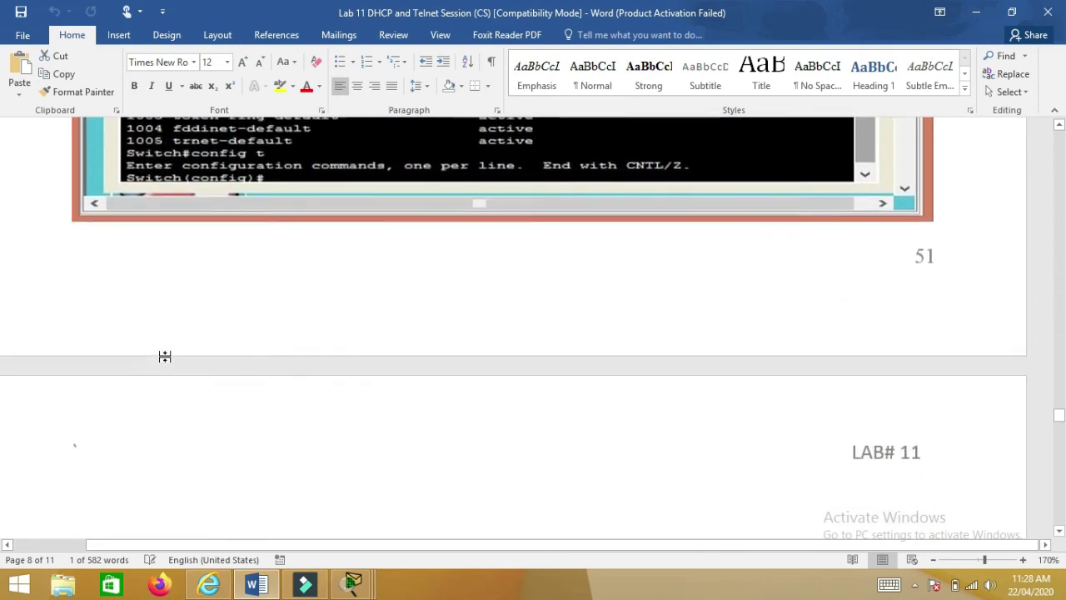
pyautogui.scroll(-5, 164, 356)
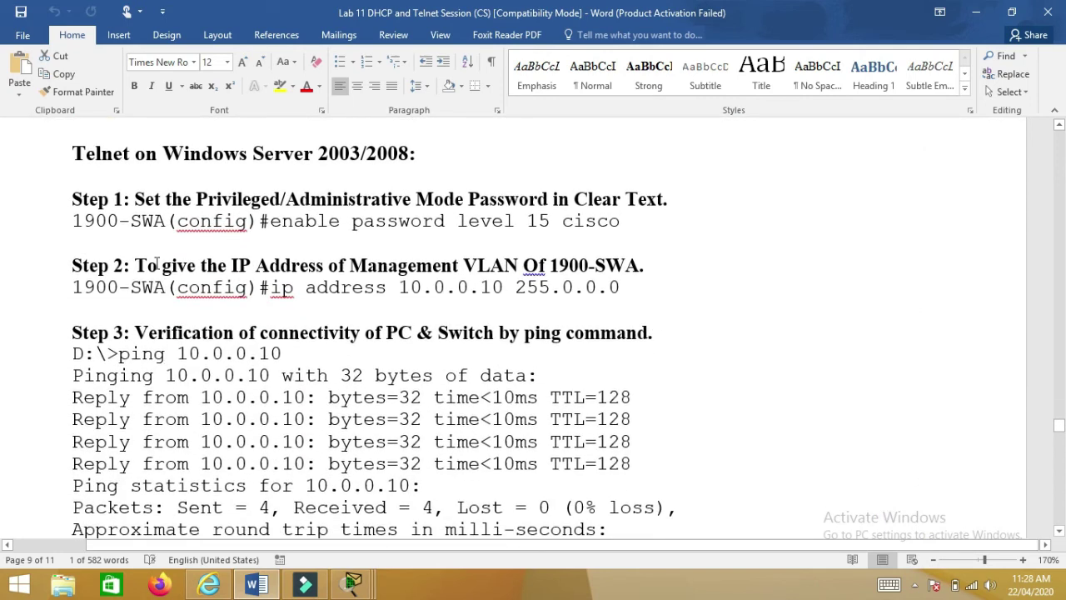
pyautogui.scroll(-15, 156, 265)
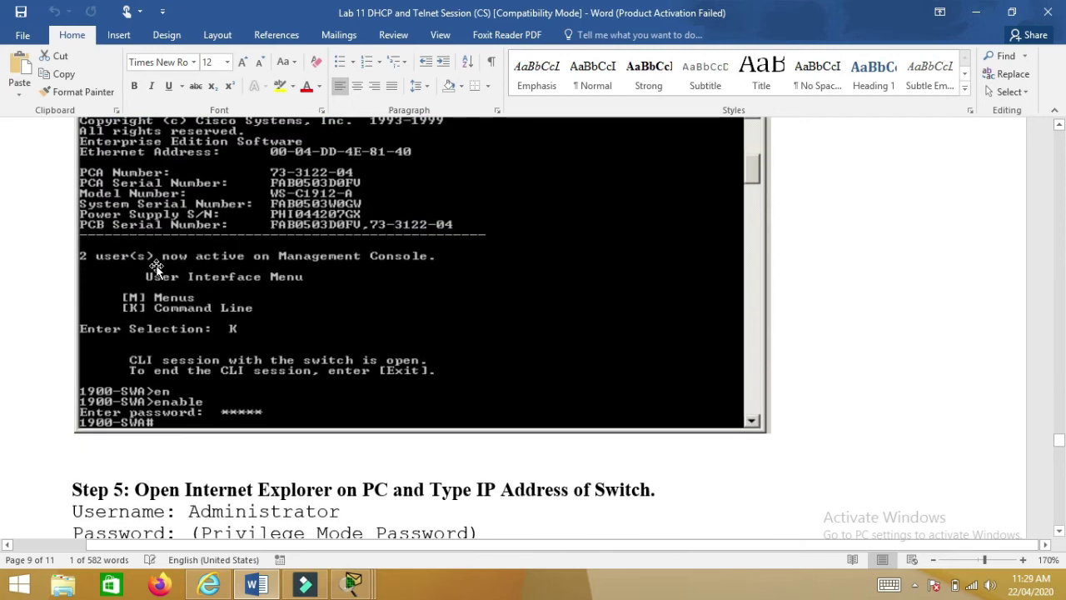
pyautogui.scroll(-5, 159, 278)
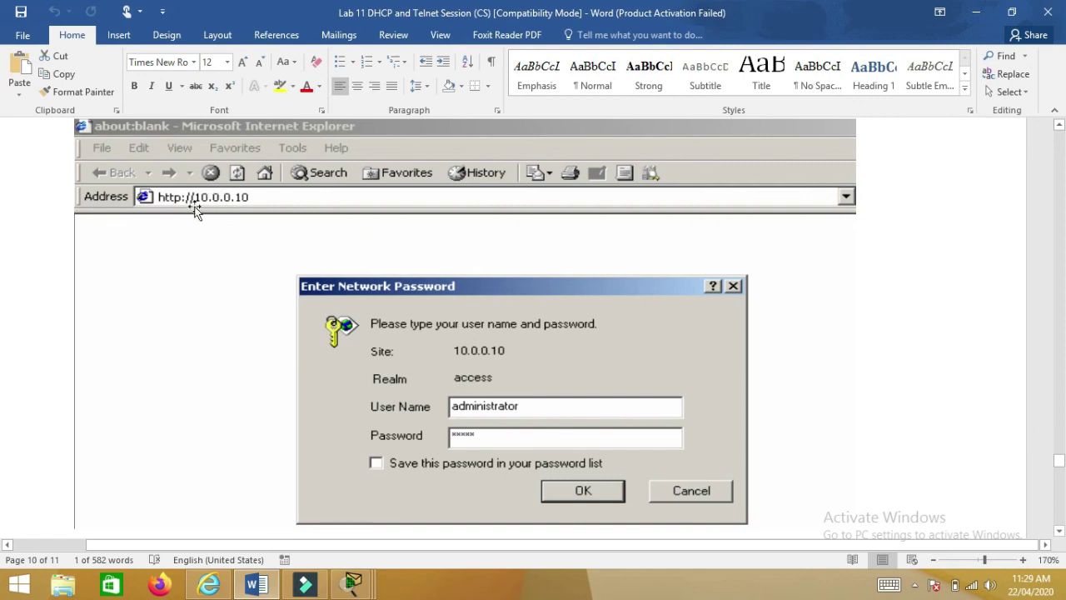
pyautogui.scroll(-2, 229, 214)
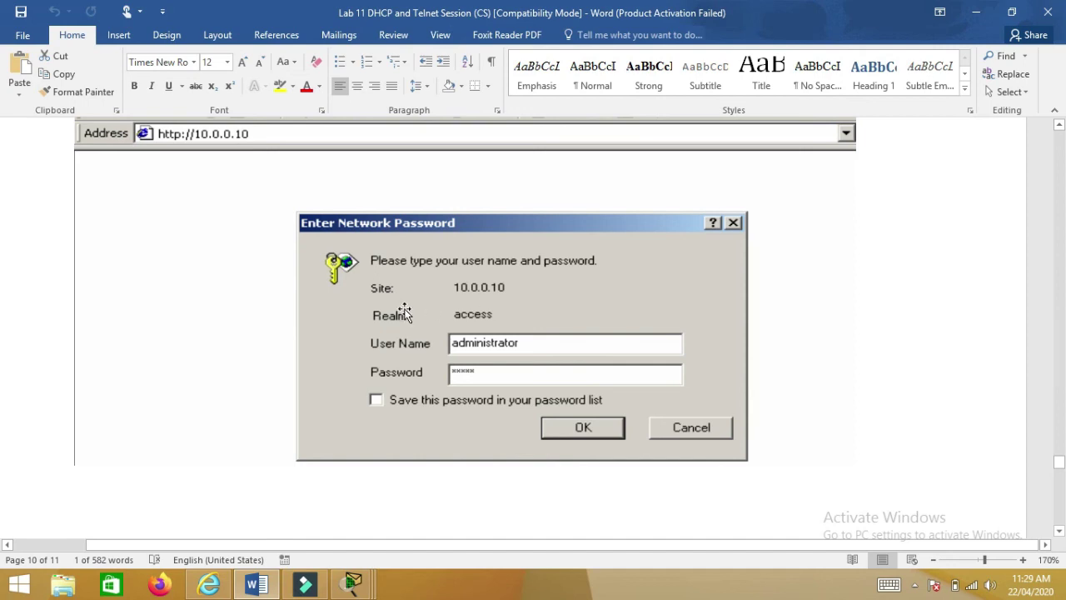
pyautogui.scroll(-5, 405, 309)
pyautogui.scroll(1, 403, 311)
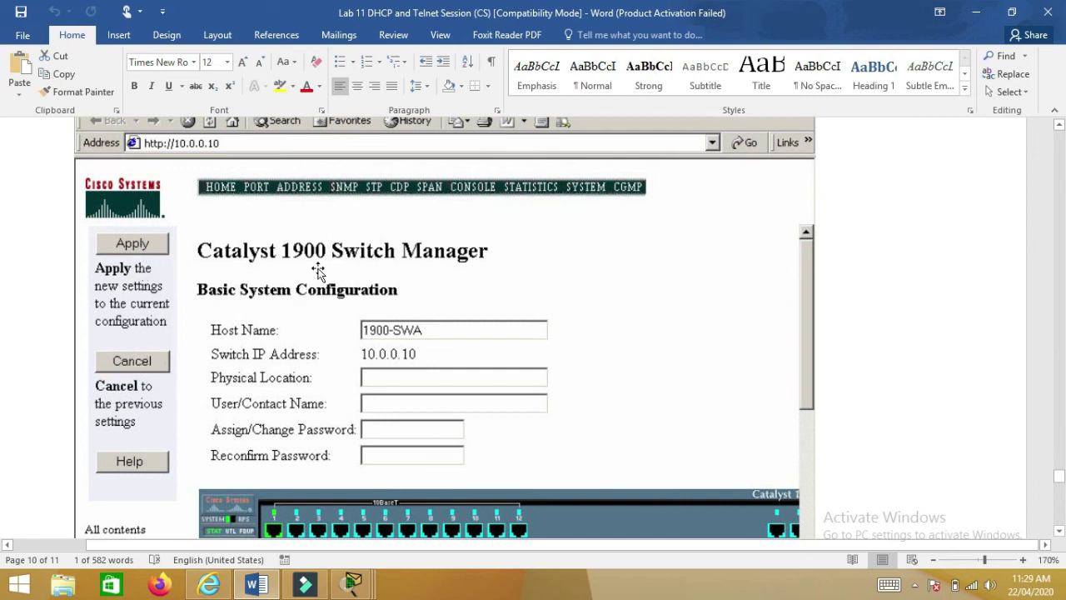
pyautogui.scroll(3, 478, 255)
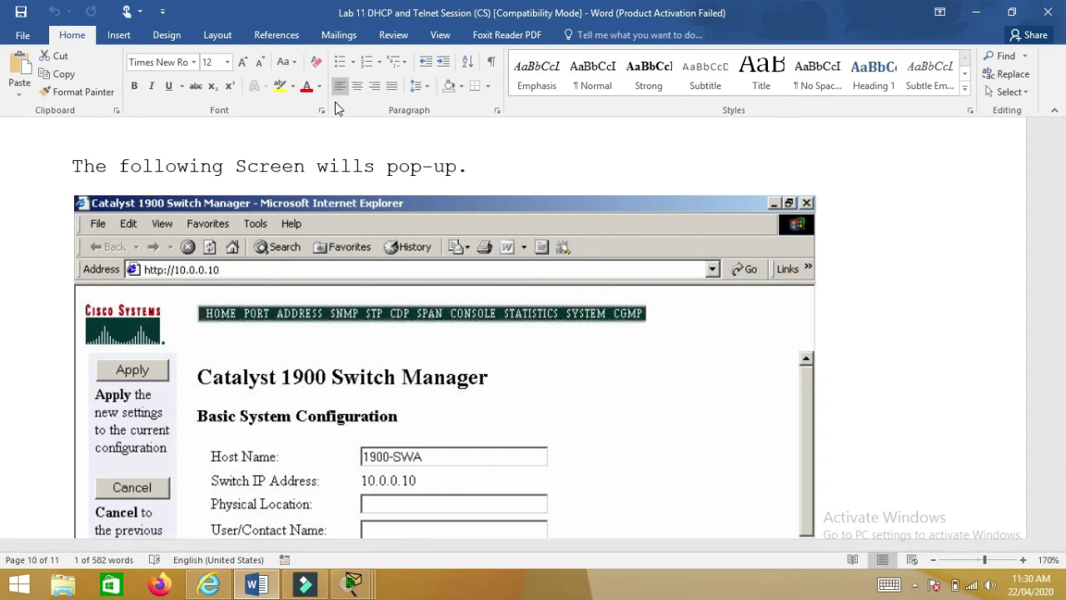
pyautogui.scroll(-5, 234, 199)
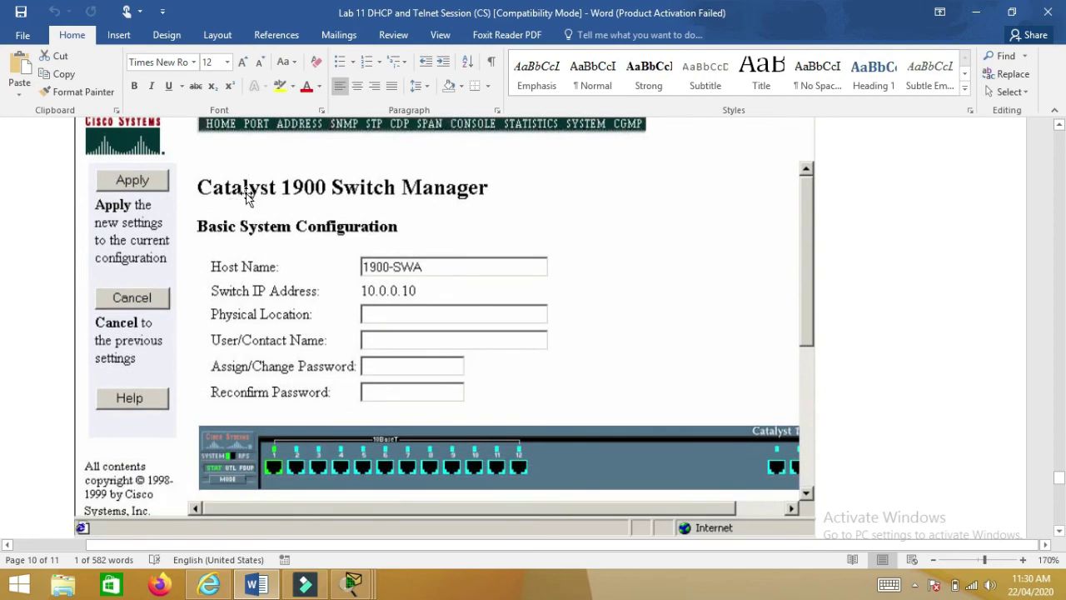
pyautogui.scroll(-15, 246, 196)
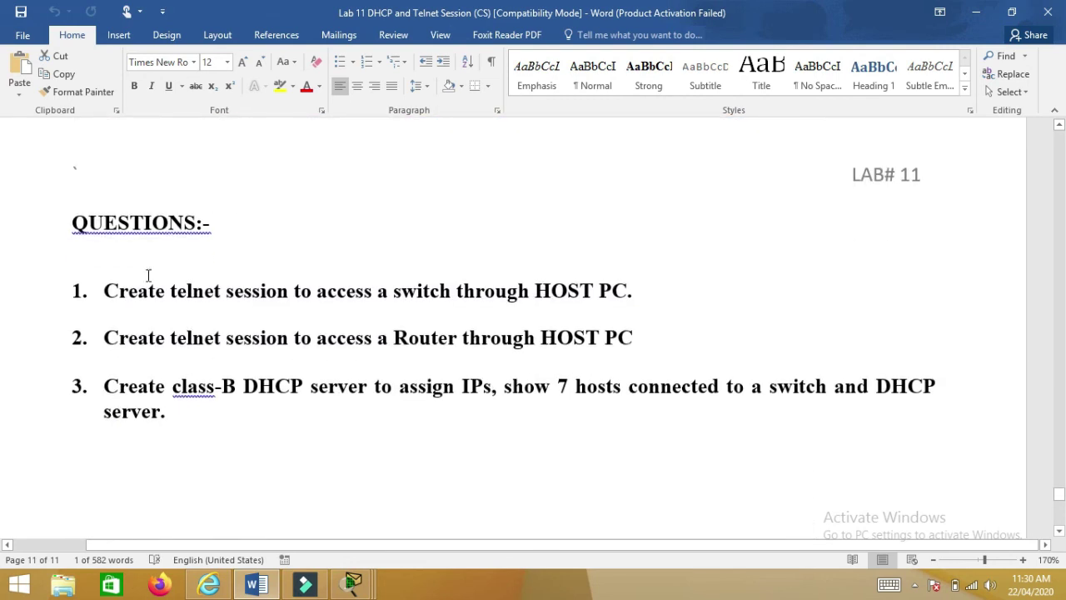
# - Highlight the telnet-to-switch, telnet-to-router and class-B DHCP questions in turn, then all three together
pyautogui.moveTo(109, 290); pyautogui.dragTo(645, 291)
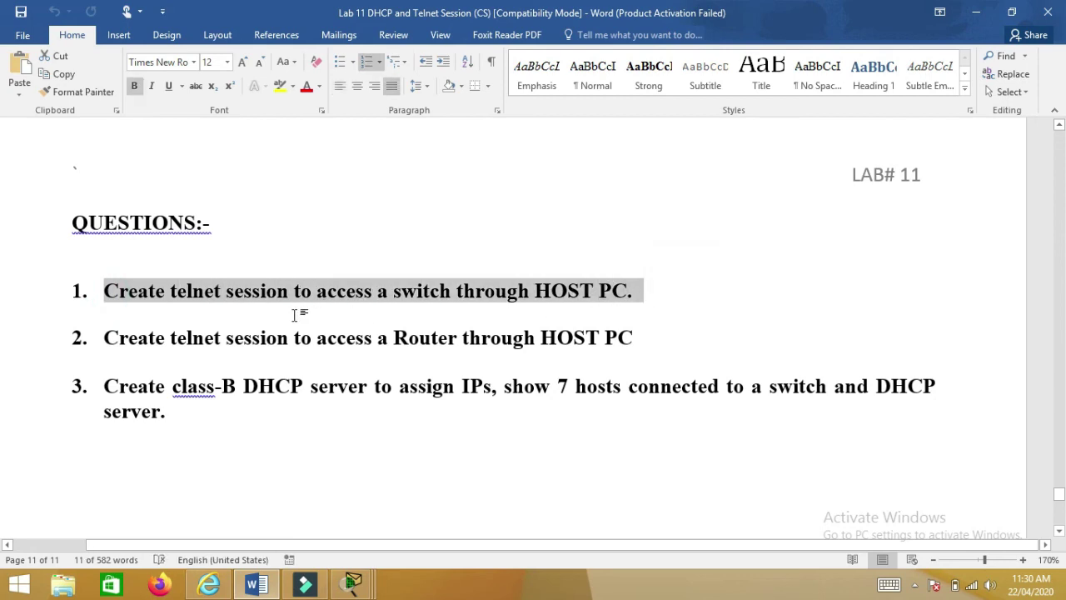
pyautogui.moveTo(105, 338); pyautogui.dragTo(627, 333)
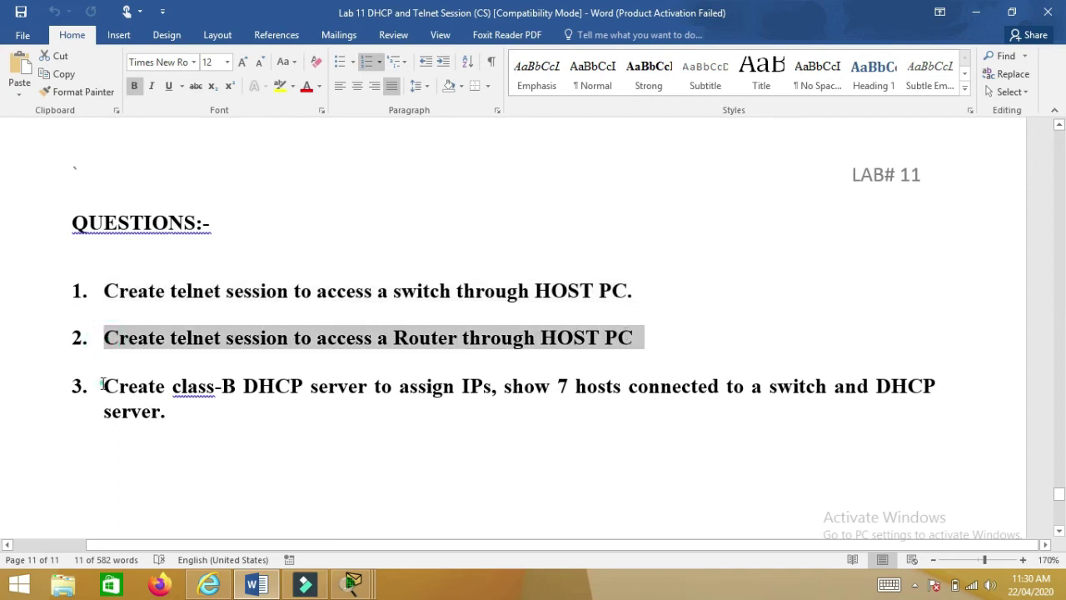
pyautogui.moveTo(105, 384); pyautogui.dragTo(159, 419)
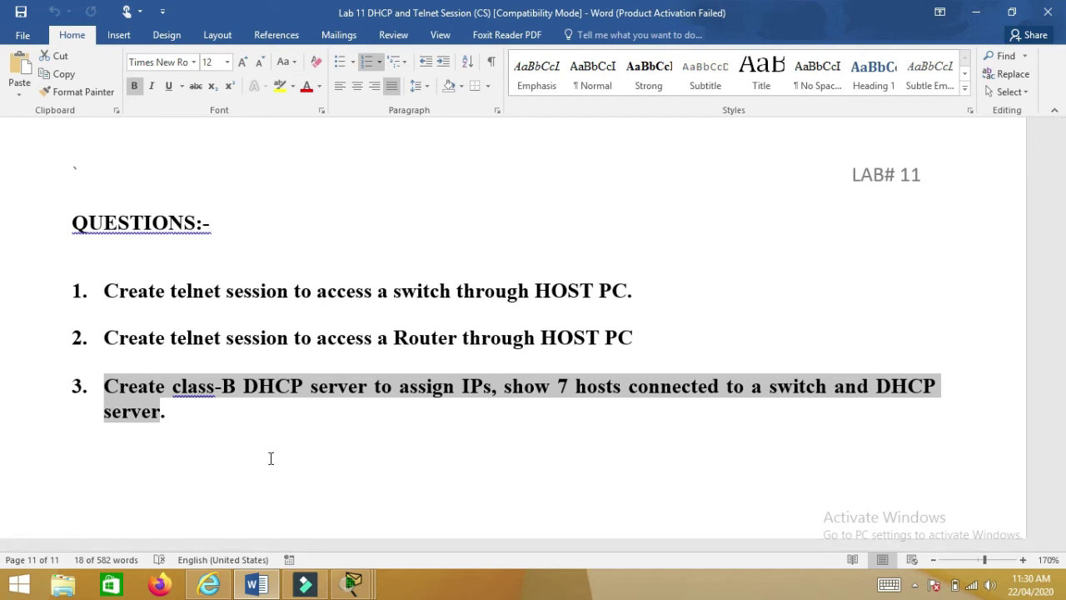
pyautogui.click(183, 431)
pyautogui.moveTo(170, 415); pyautogui.dragTo(70, 294)
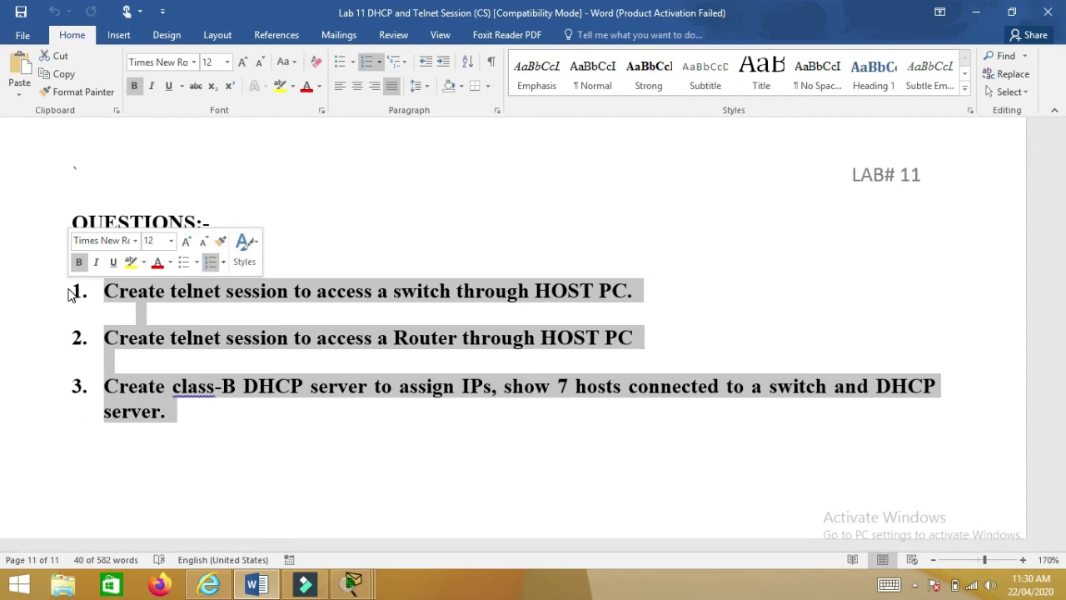
# - Scroll back up to page 1 of the Lab 11 document
pyautogui.scroll(15, 137, 366)
pyautogui.scroll(20, 142, 376)
pyautogui.scroll(20, 141, 376)
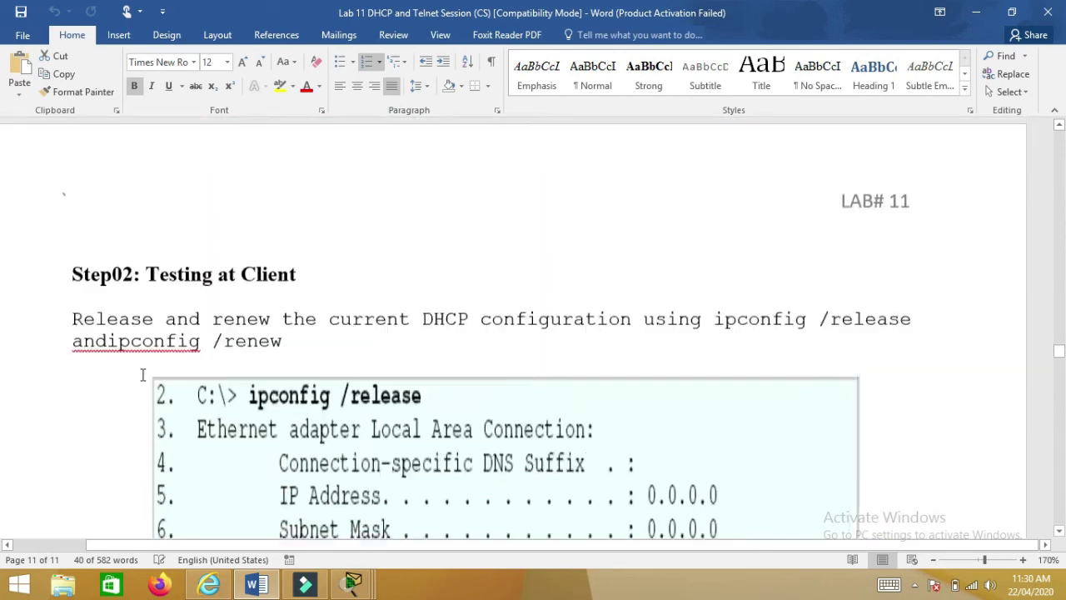
pyautogui.scroll(20, 141, 376)
pyautogui.scroll(20, 142, 377)
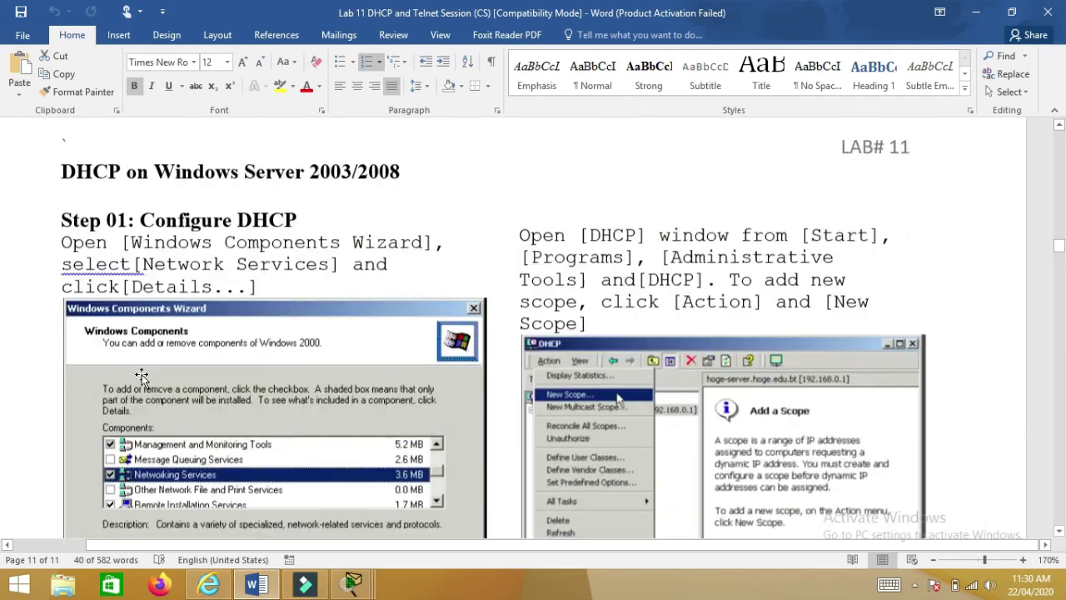
pyautogui.scroll(20, 141, 377)
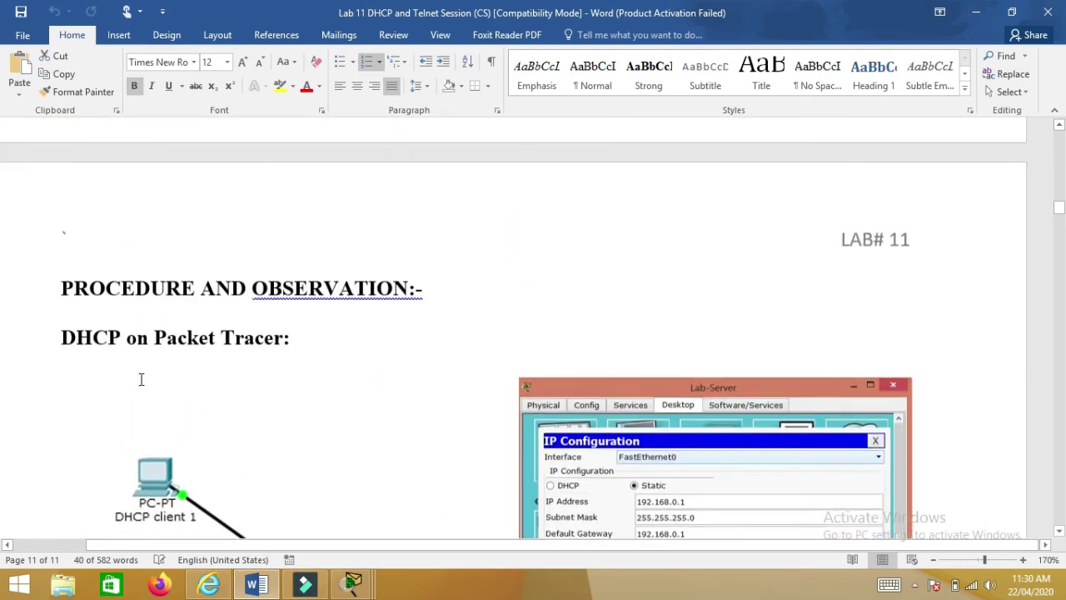
pyautogui.scroll(20, 141, 378)
pyautogui.scroll(20, 141, 384)
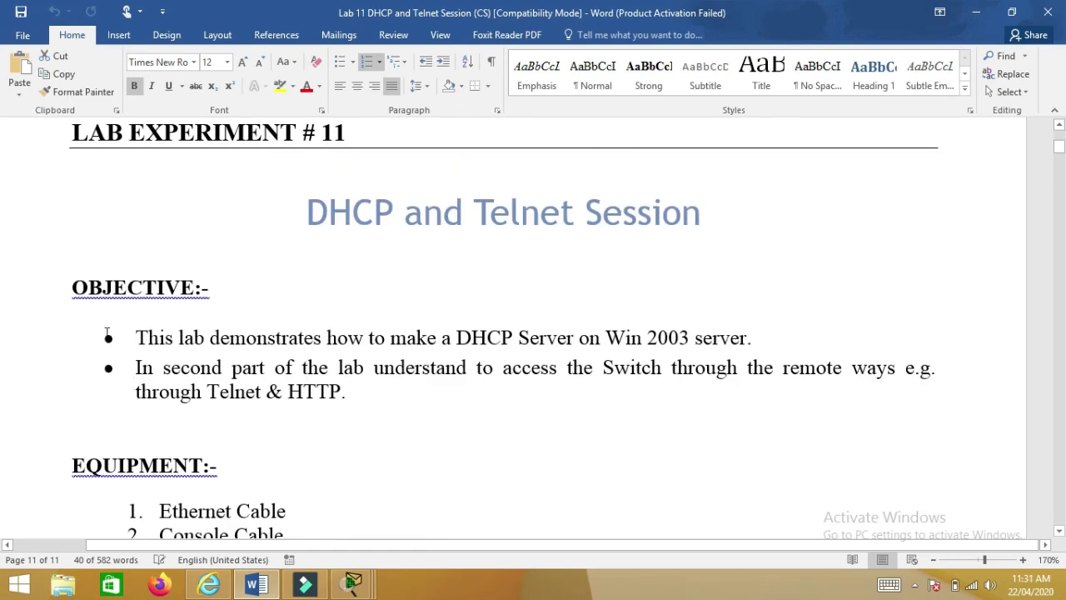
# - Highlight 'DHCP' and then 'Telnet Session' in the lab title
pyautogui.moveTo(308, 210); pyautogui.dragTo(381, 207)
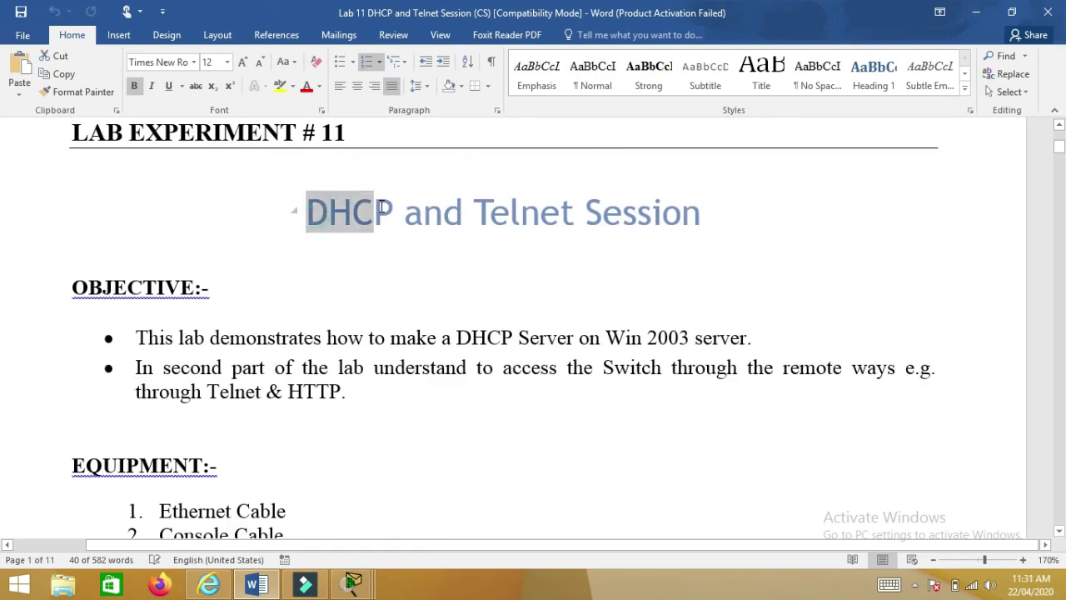
pyautogui.click(478, 215)
pyautogui.moveTo(474, 215); pyautogui.dragTo(688, 215)
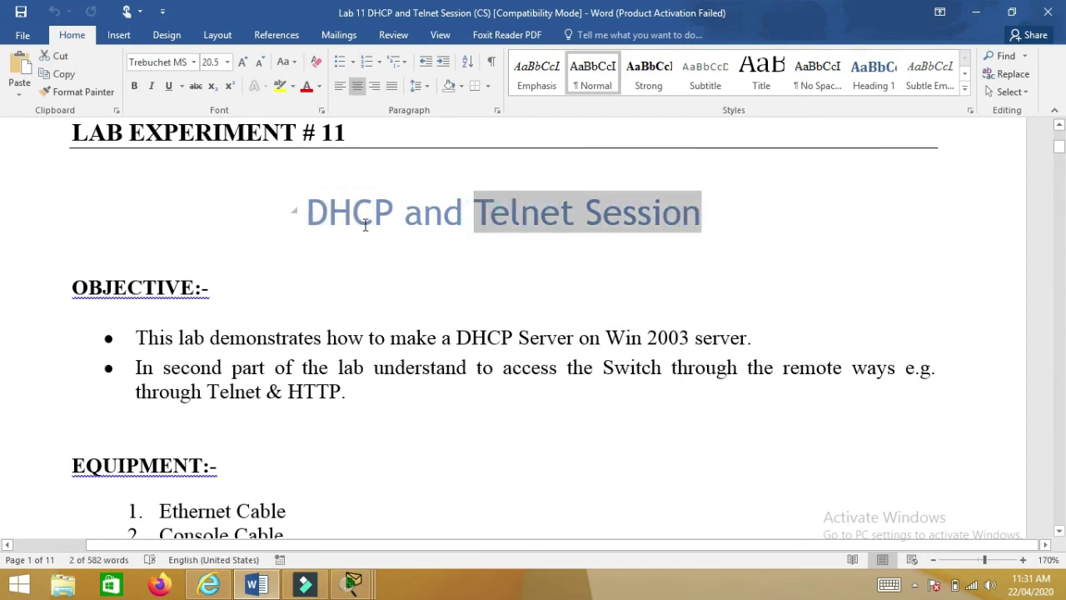